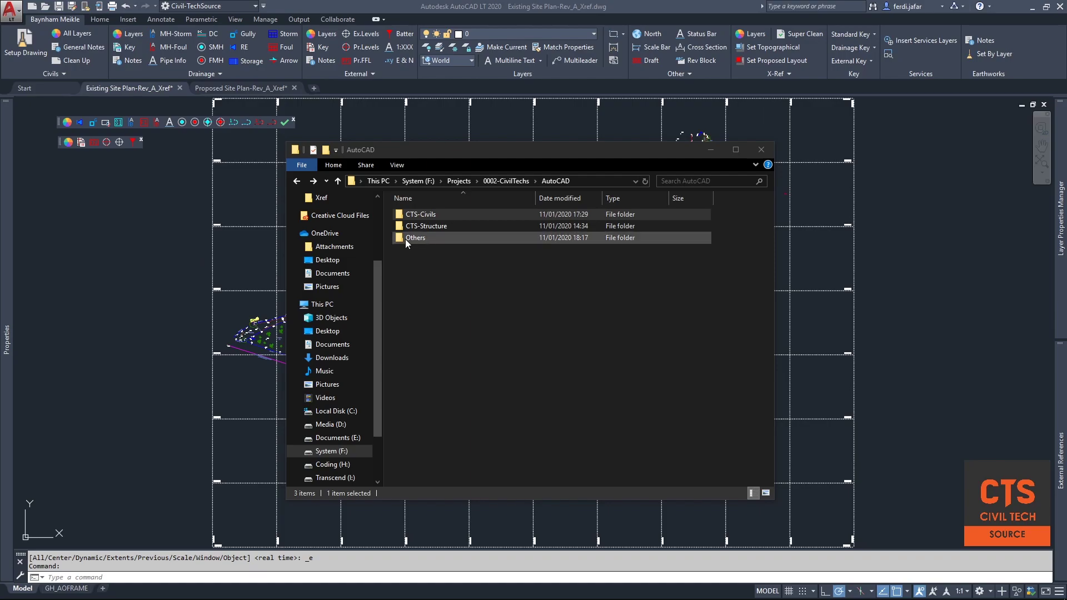
Open the Others project folder and select 17334_OGL_REV1.dwg and Proposed Site.dwg
double_click(429, 241)
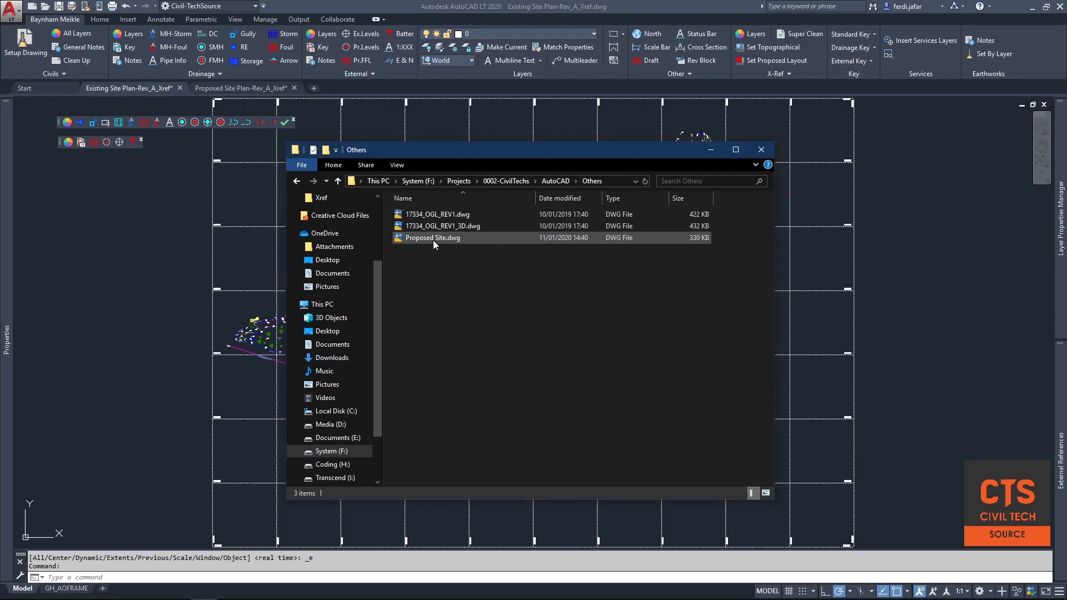
left_click(432, 240)
left_click(468, 215, "ctrl")
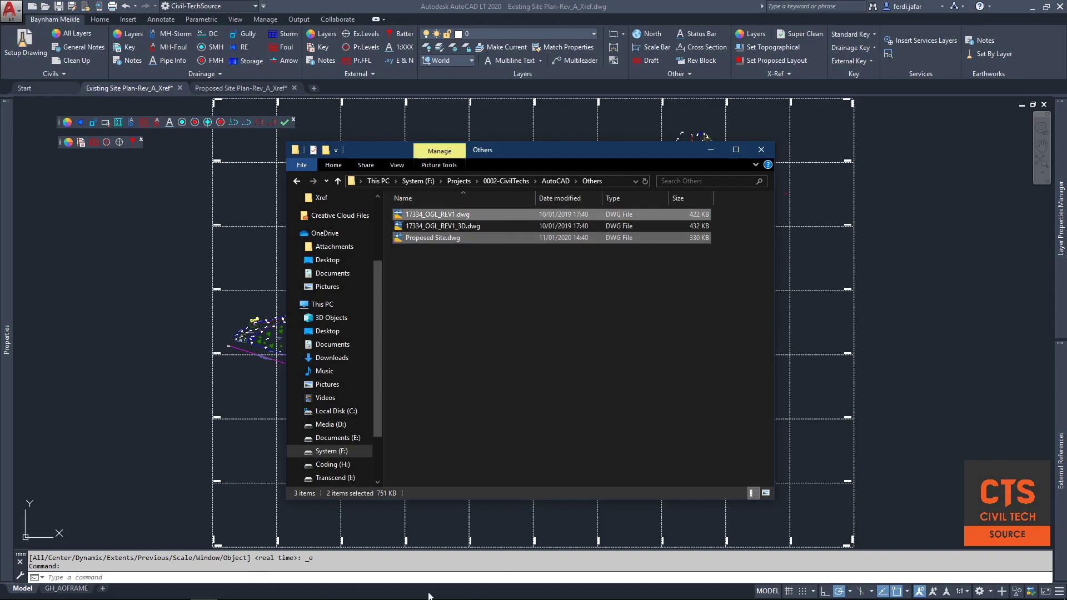
Go back to the AutoCAD project folder and open the Xref folder inside CTS-Civils
left_click(298, 181)
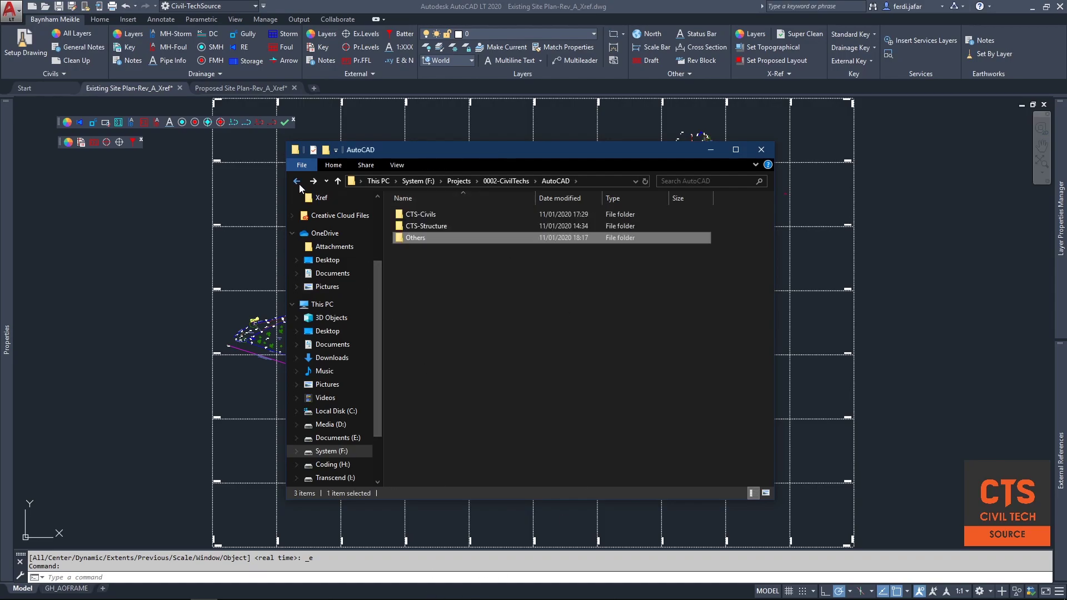
double_click(420, 215)
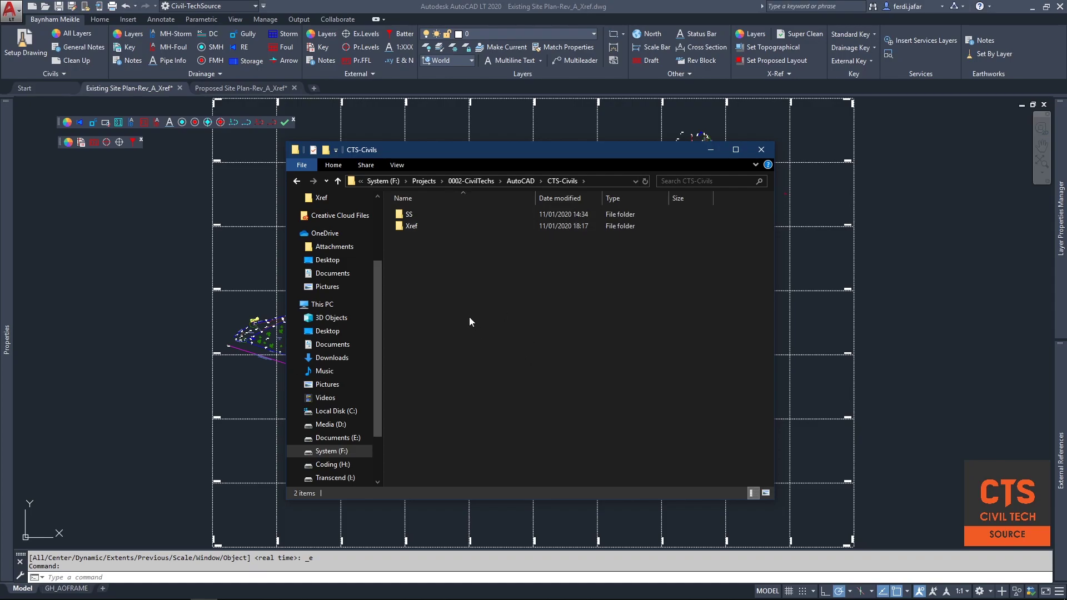
double_click(419, 231)
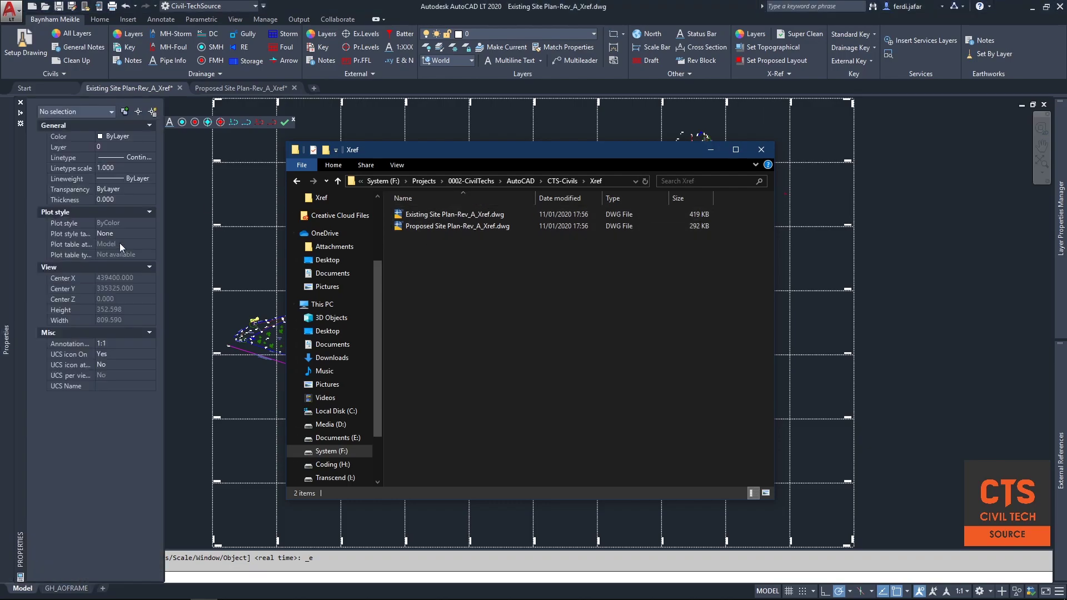
Switch to AutoCAD and examine the levels, contours and vegetation across the existing site plan
left_click(184, 211)
key("Escape")
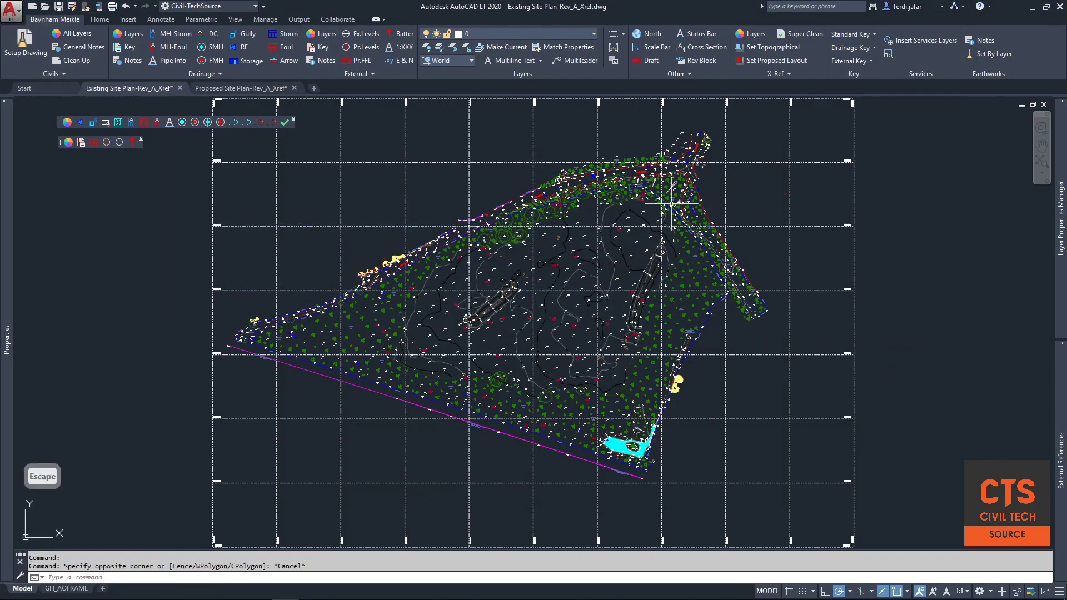
mouse_move(715, 279)
middle_mouse_down()
mouse_move(622, 323)
mouse_move(754, 251)
mouse_move(670, 311)
mouse_move(622, 294)
middle_mouse_up()
scroll(333, 311, "up", 3)
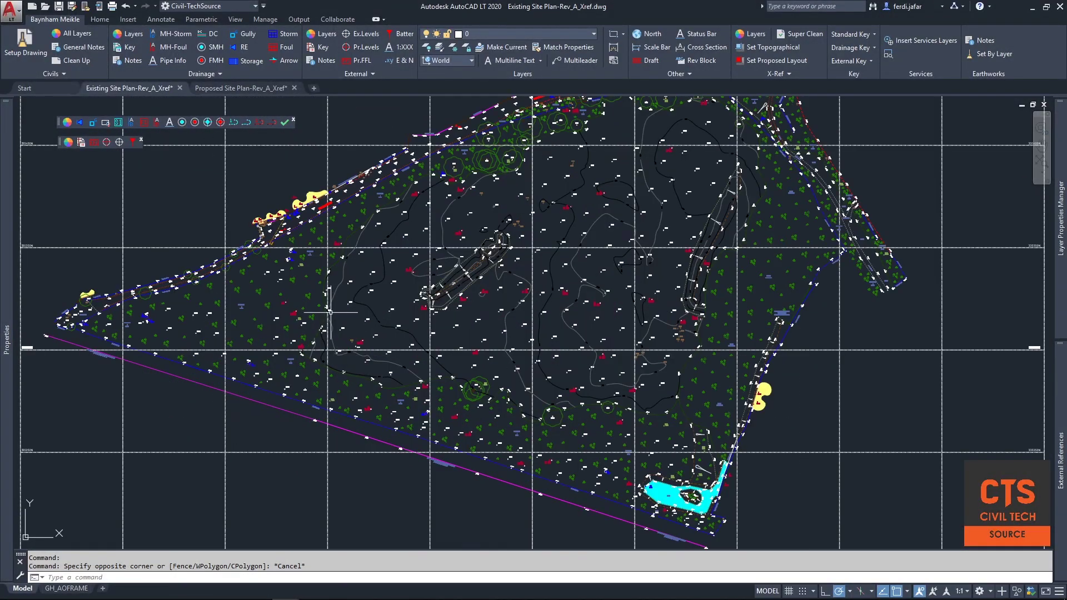
scroll(439, 267, "up", 5)
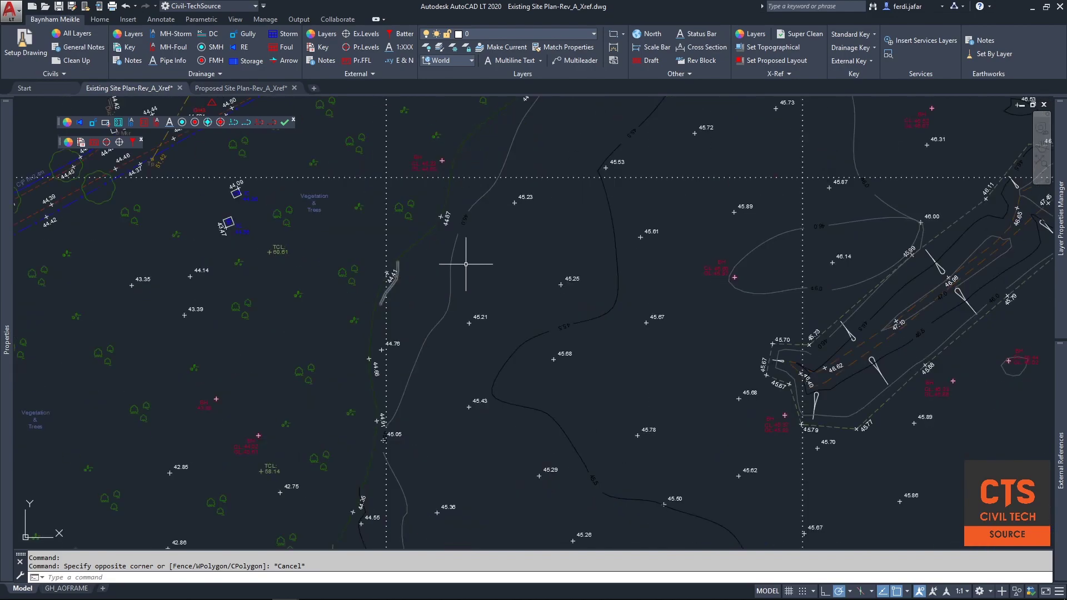
middle_click_drag(758, 288, 660, 295)
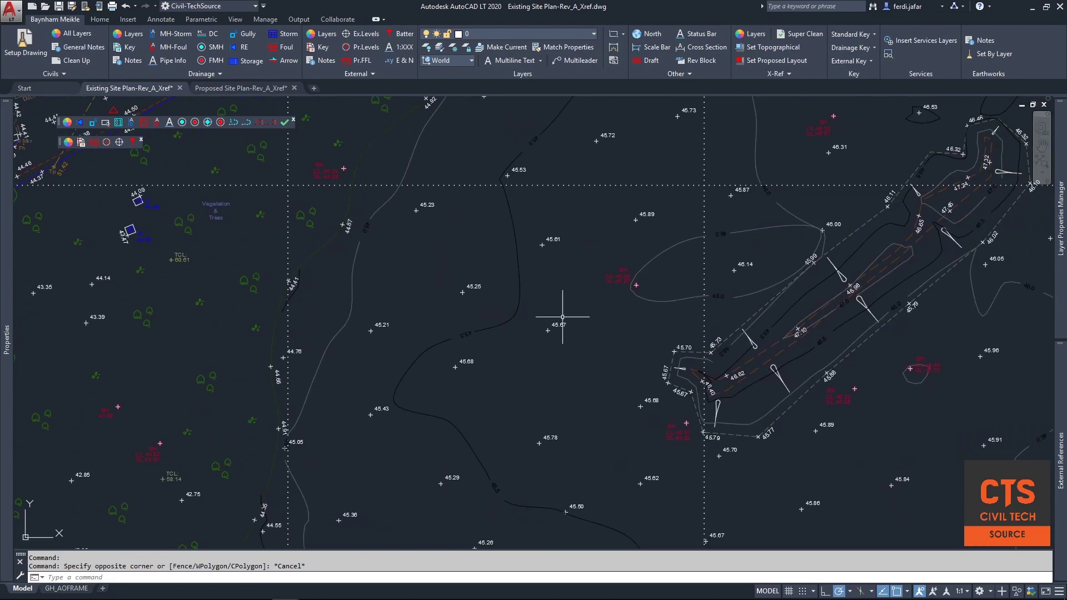
middle_click_drag(834, 268, 645, 282)
scroll(636, 282, "down", 4)
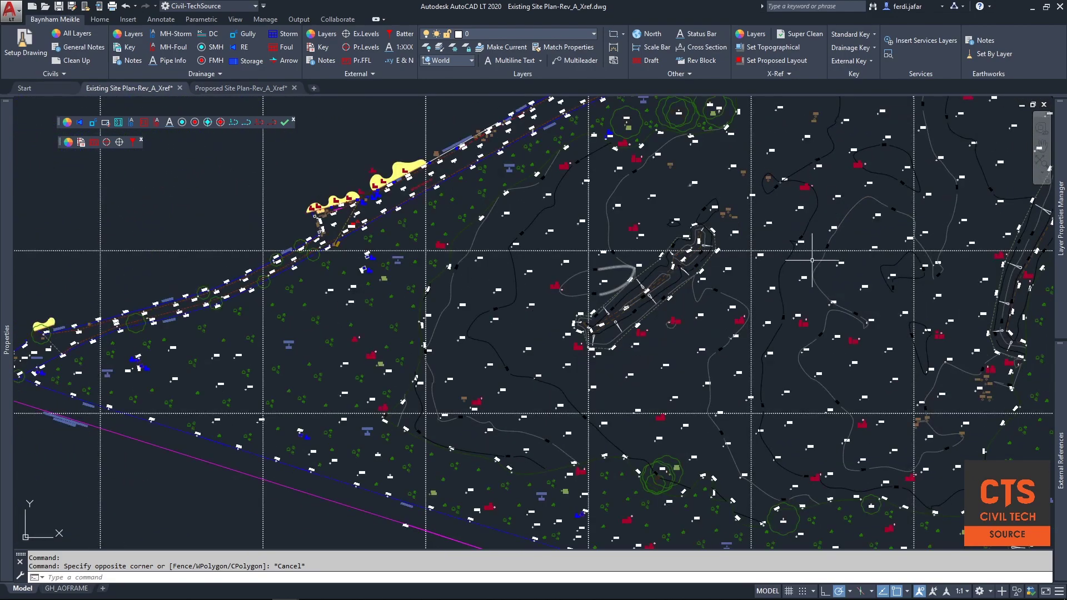
scroll(694, 278, "up", 4)
scroll(707, 240, "down", 6)
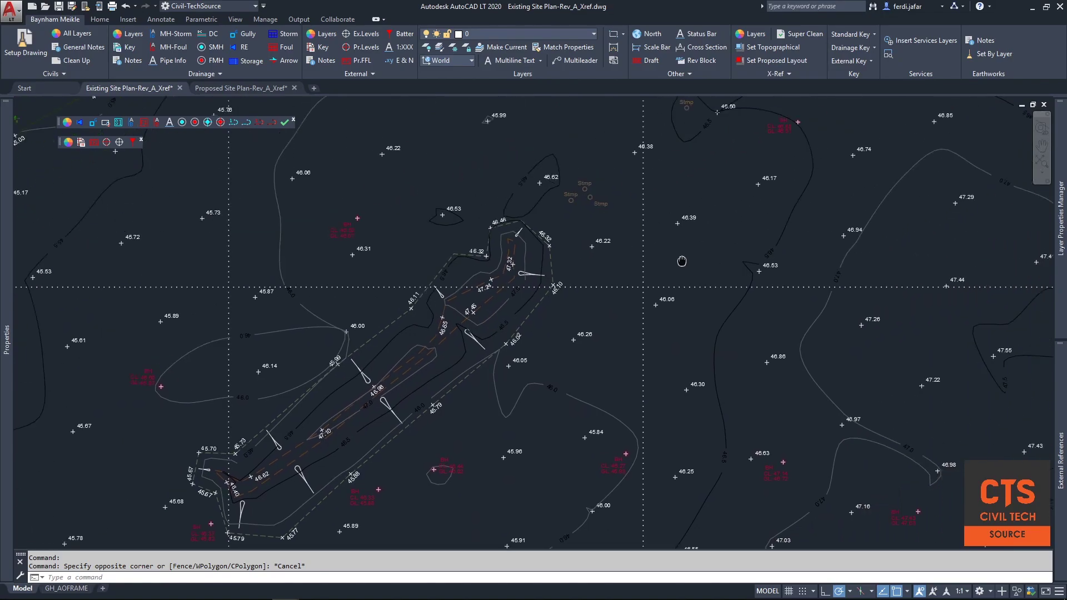
scroll(922, 220, "down", 2)
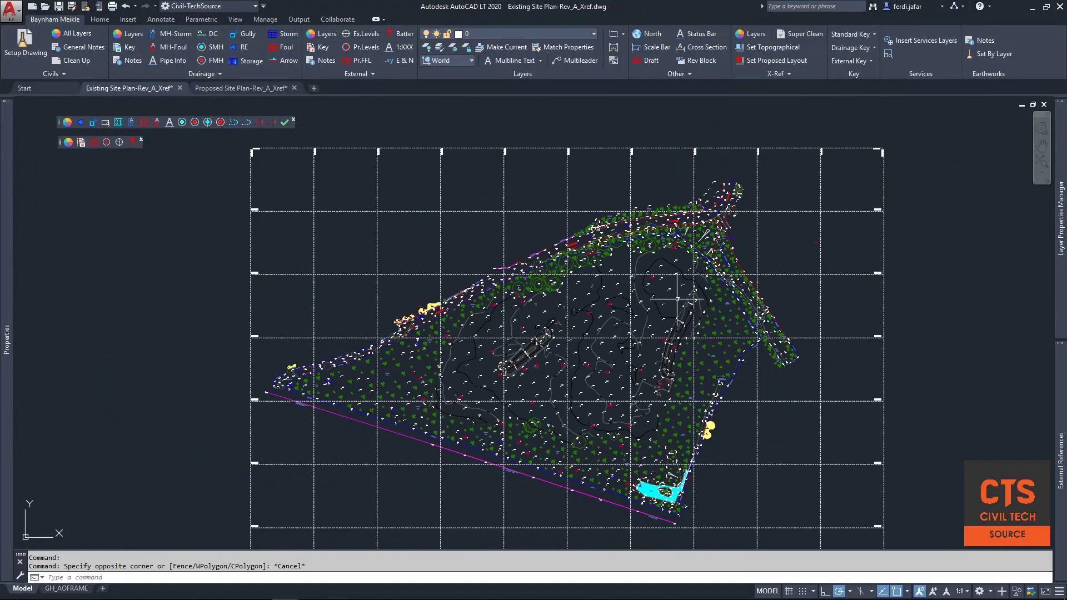
Check the drawing's length, angle and insertion-scale unit settings
type("units")
key("Return")
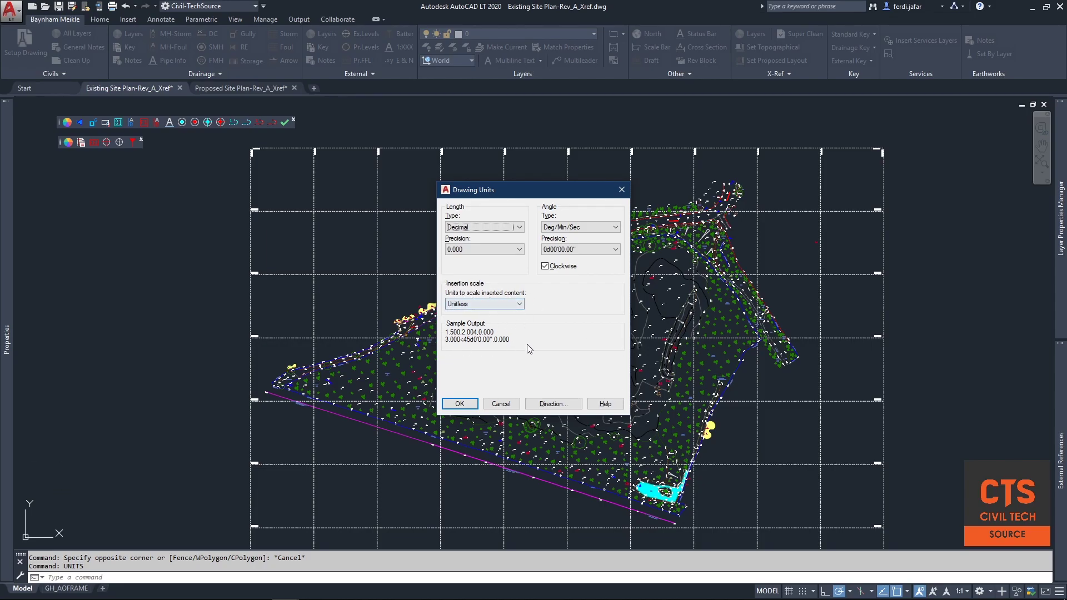
left_click(459, 404)
Review the unit choices available for scaling inserted content in the drawing units, keeping Unitless
middle_click_drag(670, 323, 641, 305)
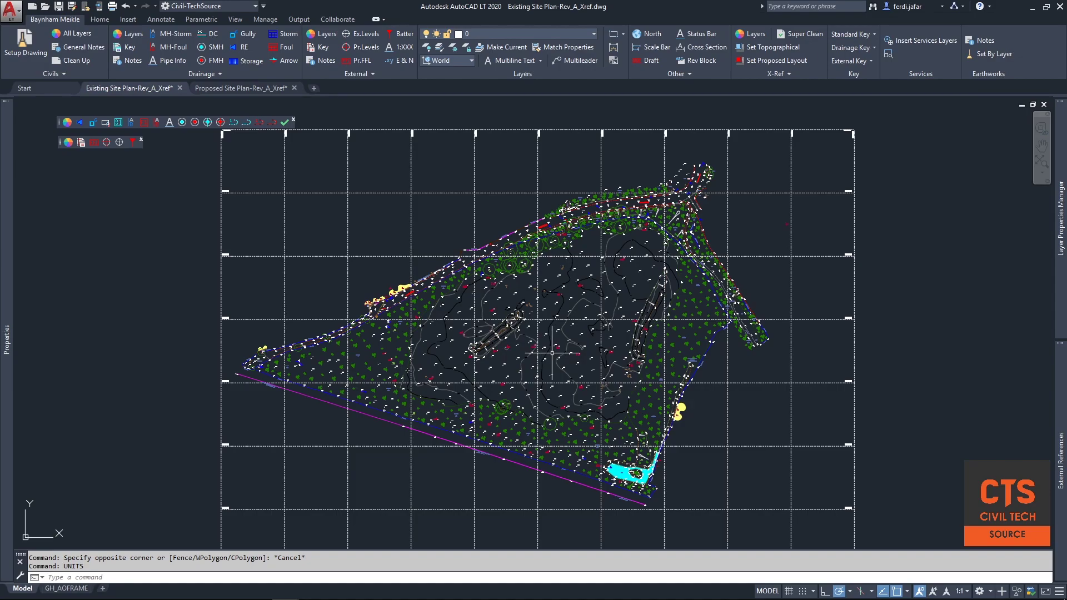
scroll(552, 333, "up", 4)
scroll(550, 322, "down", 4)
scroll(548, 306, "up", 4)
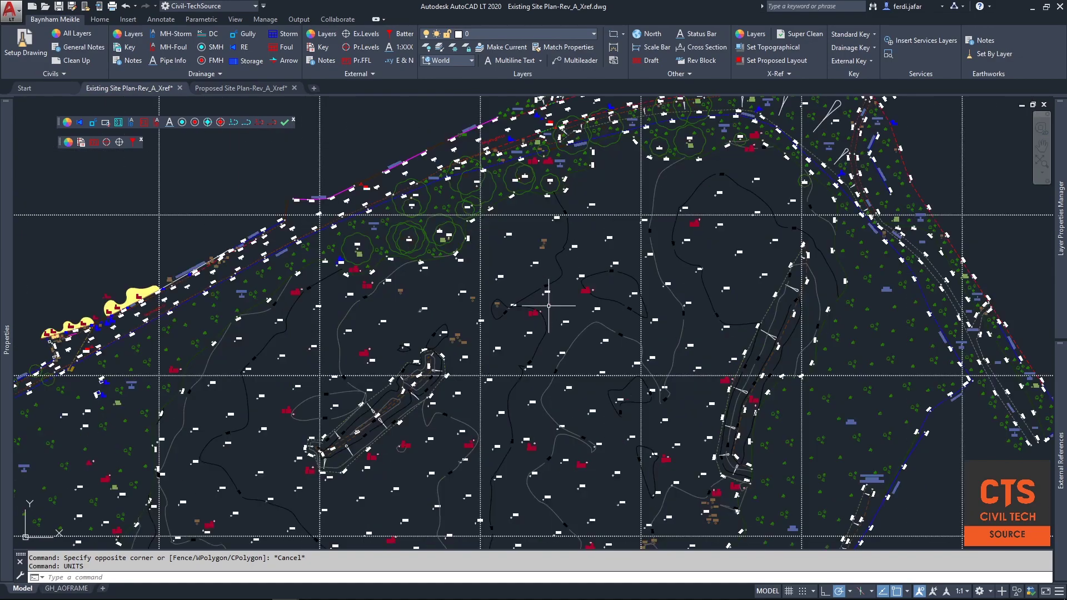
type("units")
key("Return")
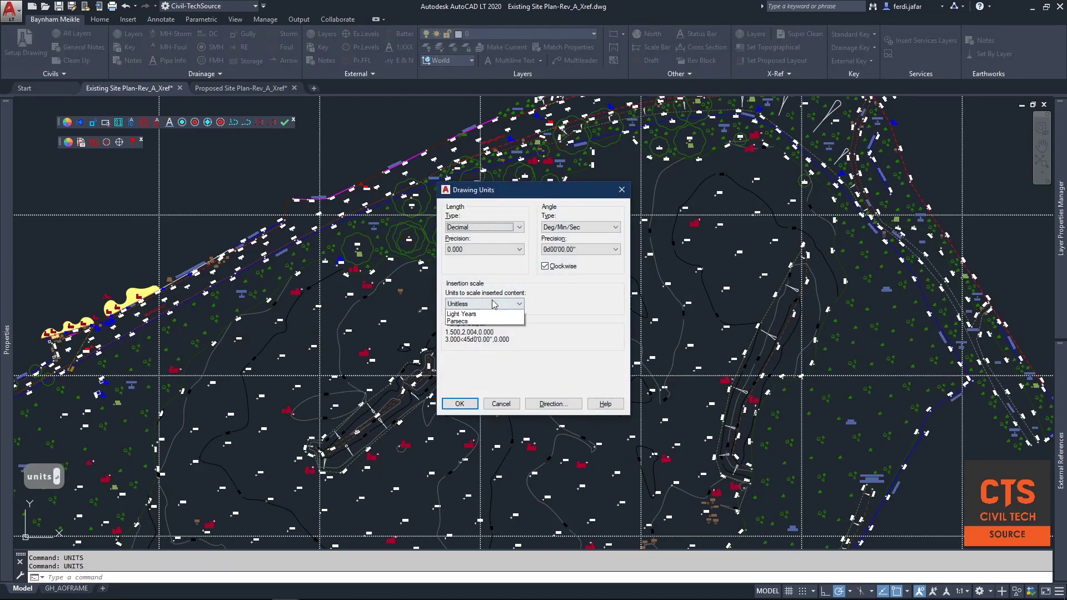
left_click(493, 303)
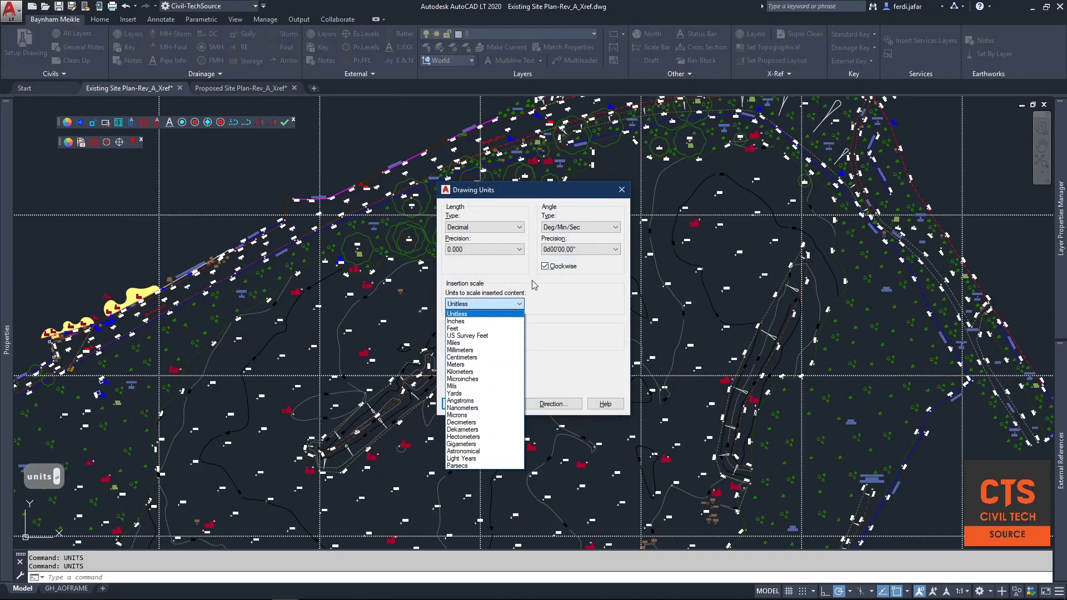
left_click(530, 297)
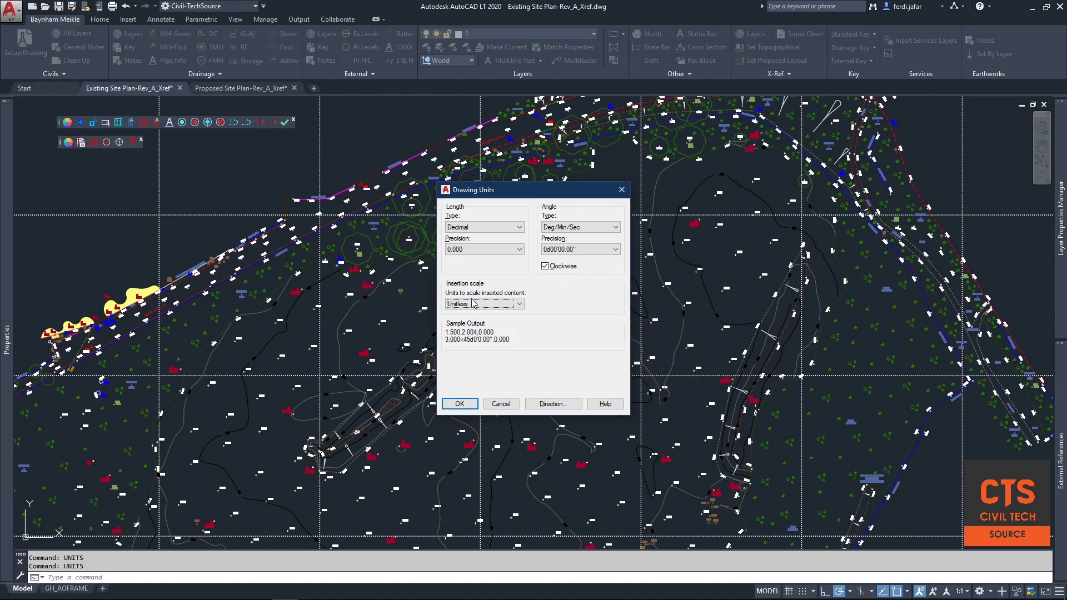
left_click(459, 404)
Measure the road's width on the site's northern edge with a temporary polyline between its two edge lines, without keeping it
scroll(506, 316, "down", 2)
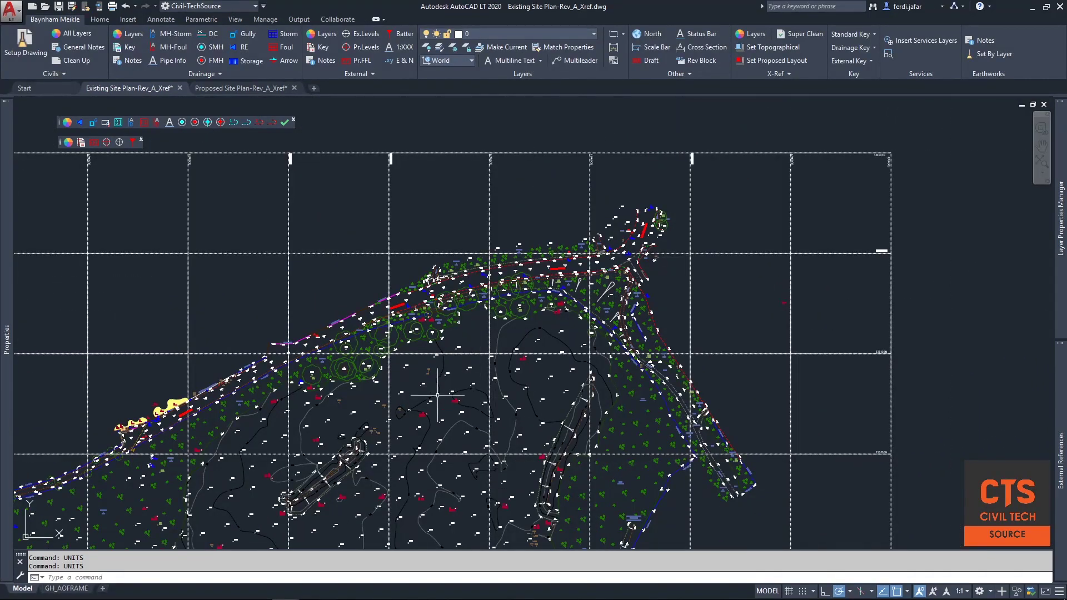
middle_click_drag(432, 422, 468, 388)
middle_click_drag(569, 239, 543, 278)
scroll(544, 277, "up", 8)
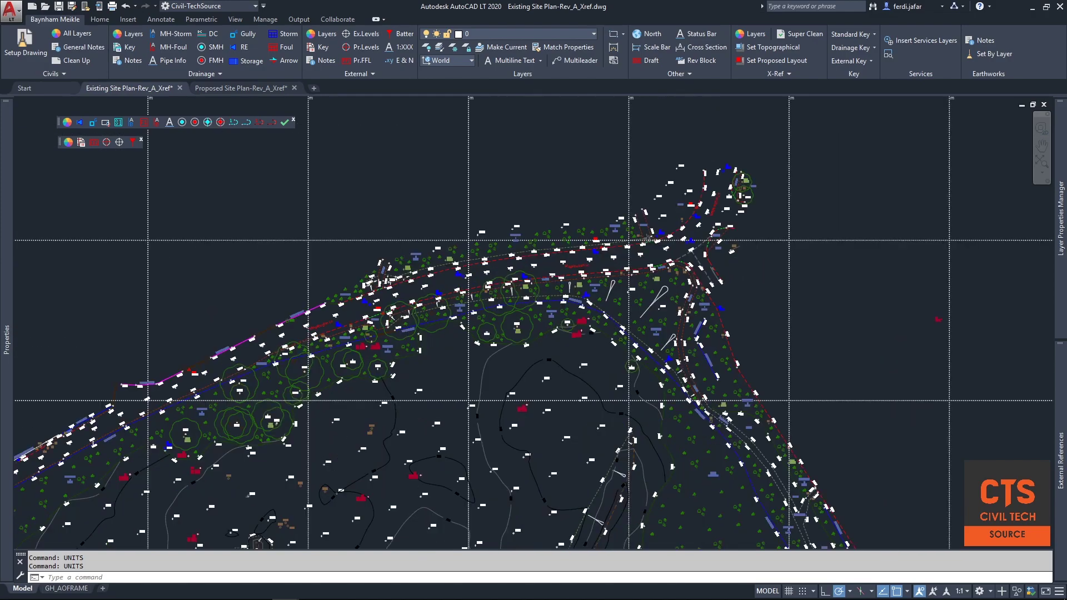
middle_click_drag(411, 339, 580, 293)
middle_click_drag(386, 246, 571, 231)
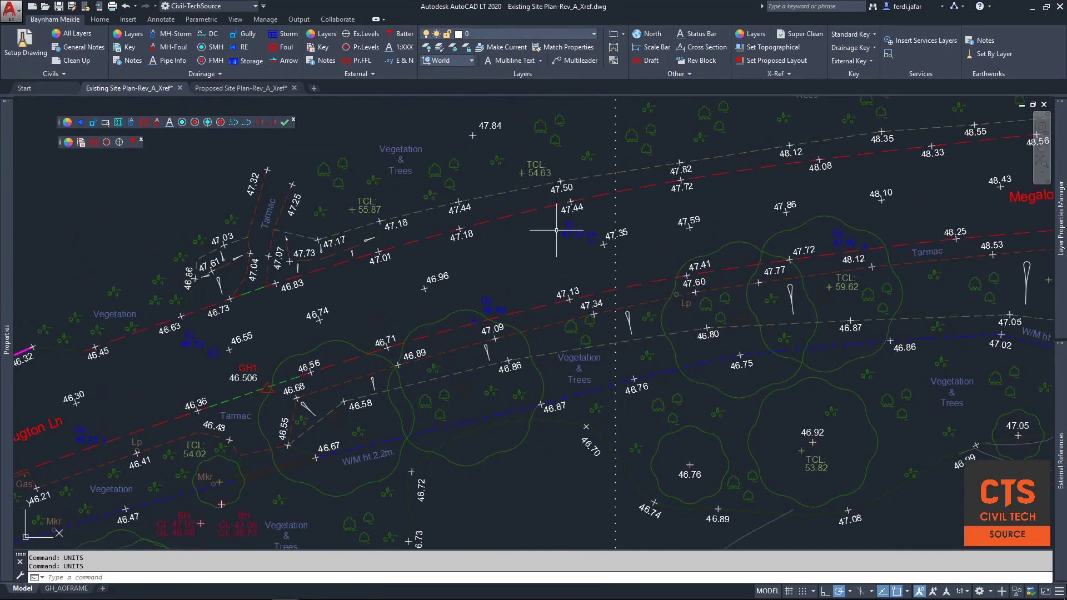
type("polyline")
key("Return")
left_click(540, 209)
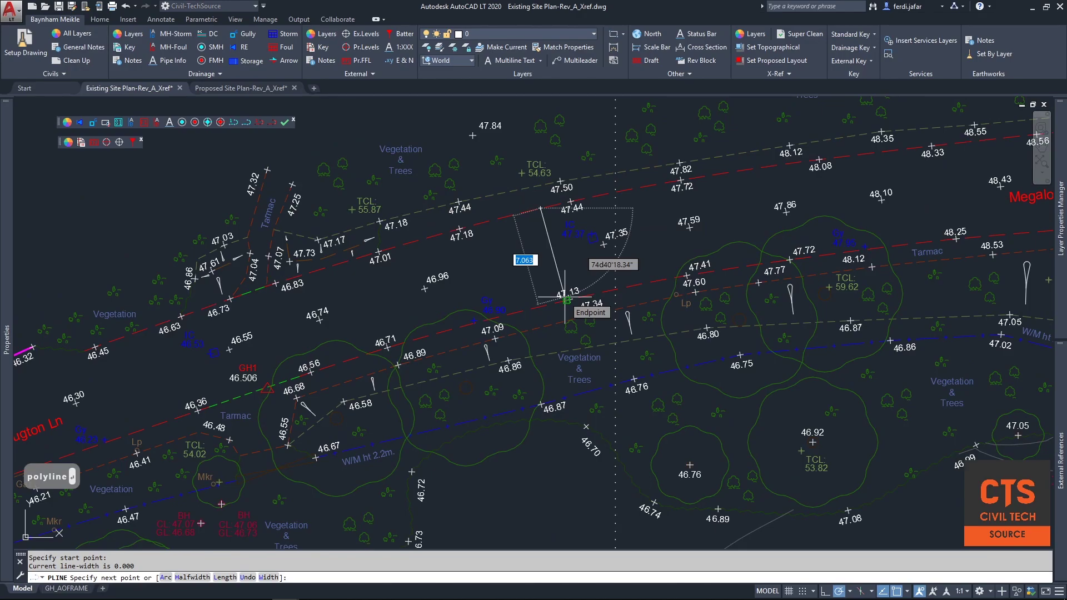
key("Escape")
Identify the coordinates of the survey grid's north-east corner point, beside the 335500N and 439650E labels
scroll(565, 297, "down", 10)
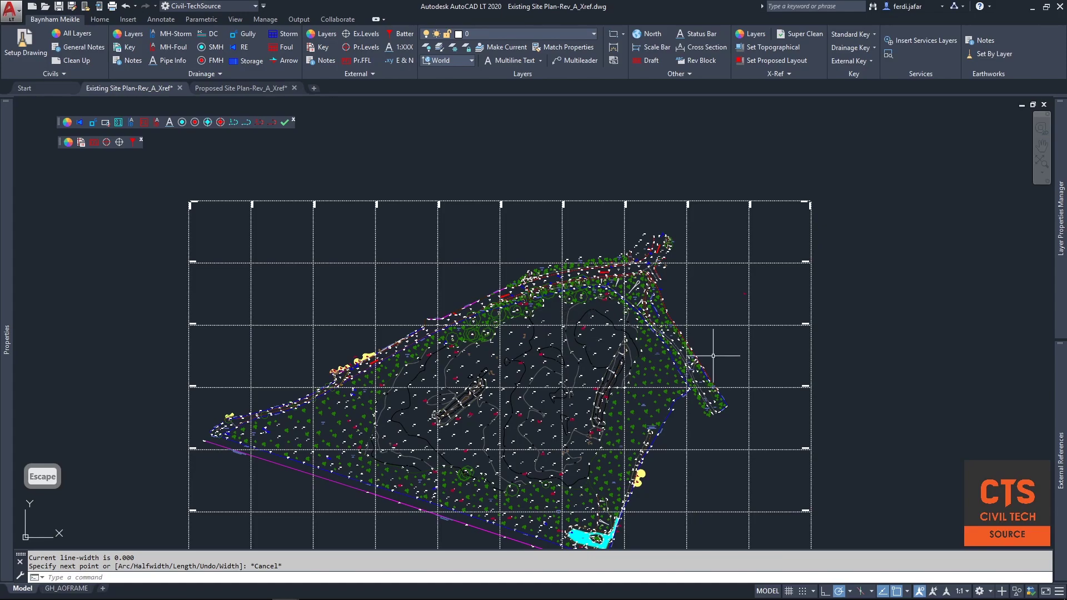
middle_click_drag(719, 356, 560, 394)
scroll(654, 228, "up", 10)
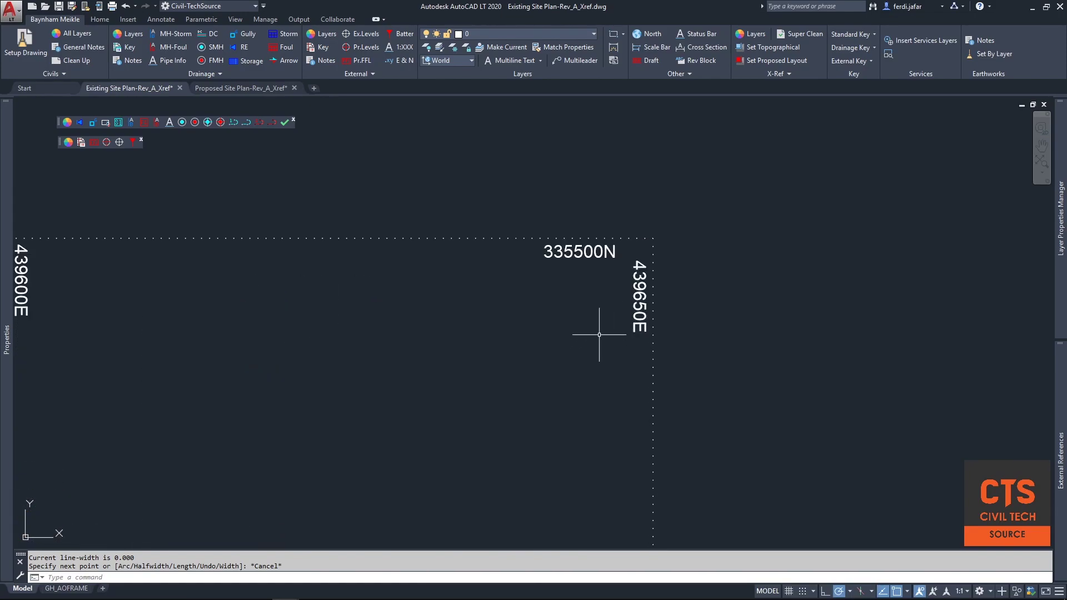
scroll(581, 288, "down", 10)
mouse_move(635, 260)
middle_mouse_down()
mouse_move(650, 263)
mouse_move(537, 345)
mouse_move(415, 492)
middle_mouse_up()
scroll(638, 170, "up", 6)
scroll(740, 309, "up", 4)
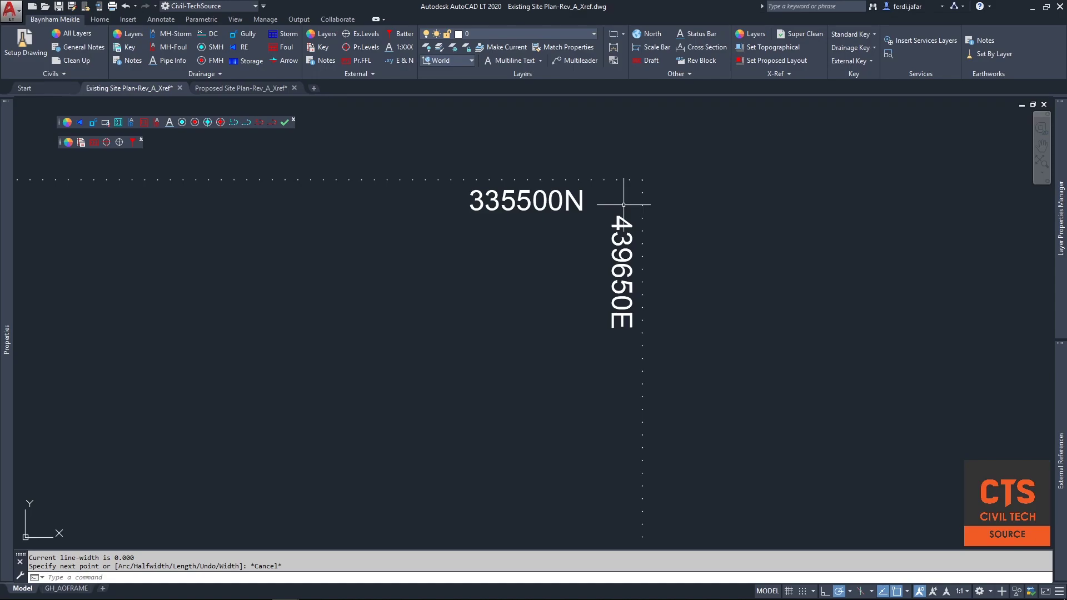
type("id")
key("Return")
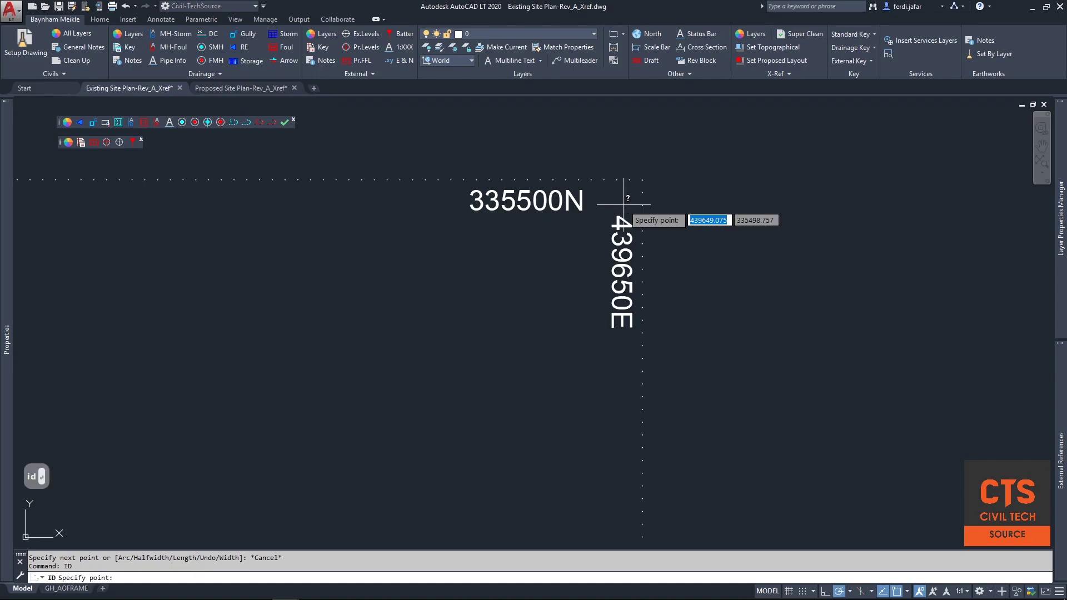
left_click(642, 179)
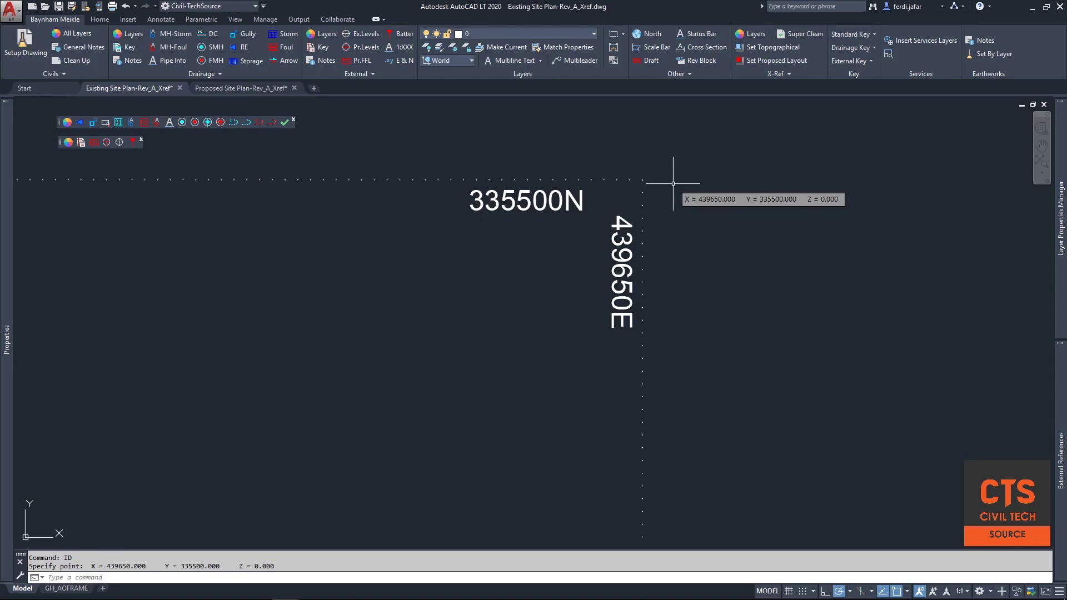
Freeze the GH_GRID layer by picking the survey grid around the site plan
scroll(673, 183, "down", 6)
middle_click_drag(673, 210, 642, 172)
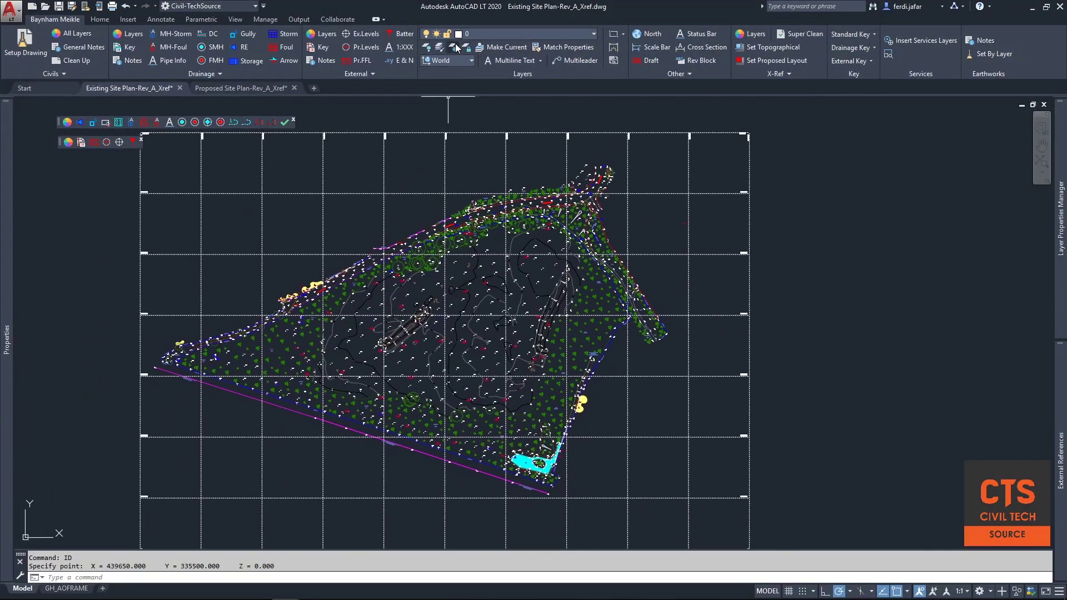
left_click(455, 46)
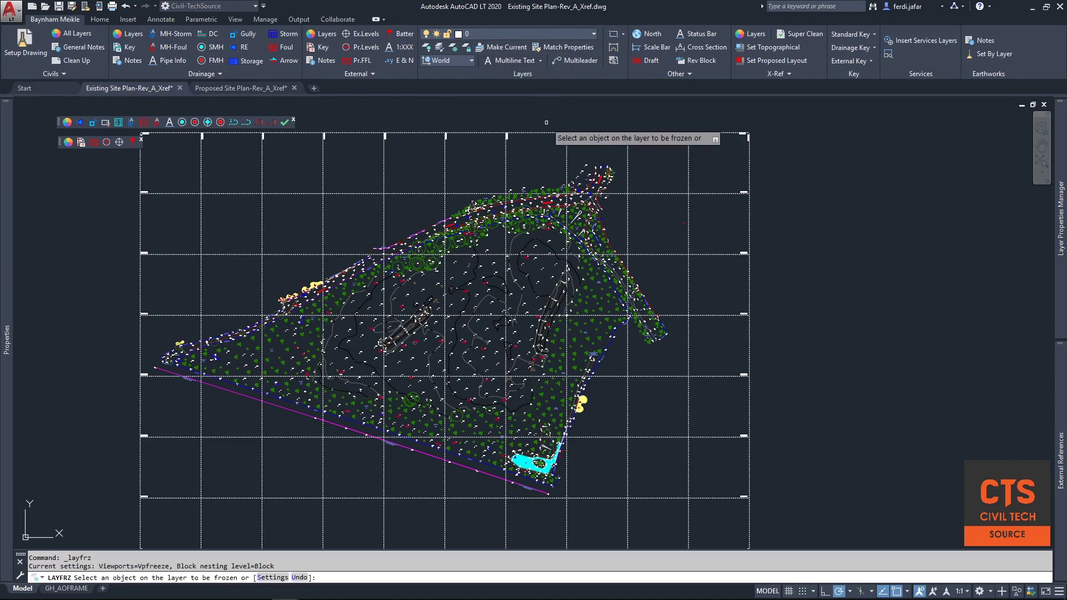
left_click(540, 132)
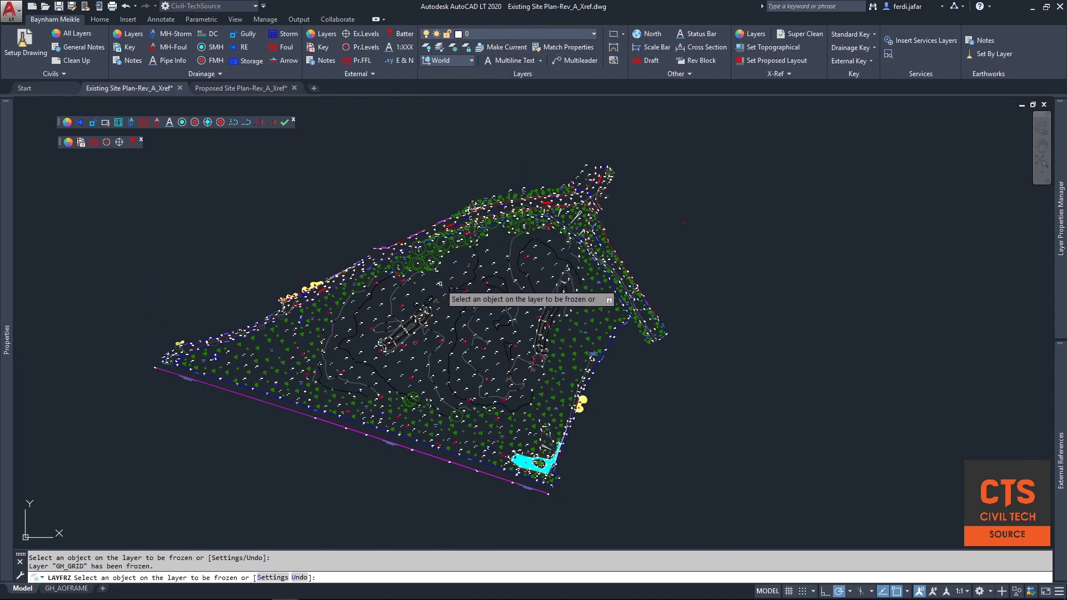
key("Escape")
Examine the contours, levels and trees of the existing site plan without the grid
scroll(614, 280, "up", 5)
mouse_move(304, 245)
middle_mouse_down()
mouse_move(295, 236)
mouse_move(275, 302)
middle_mouse_up()
middle_click_drag(489, 172, 467, 255)
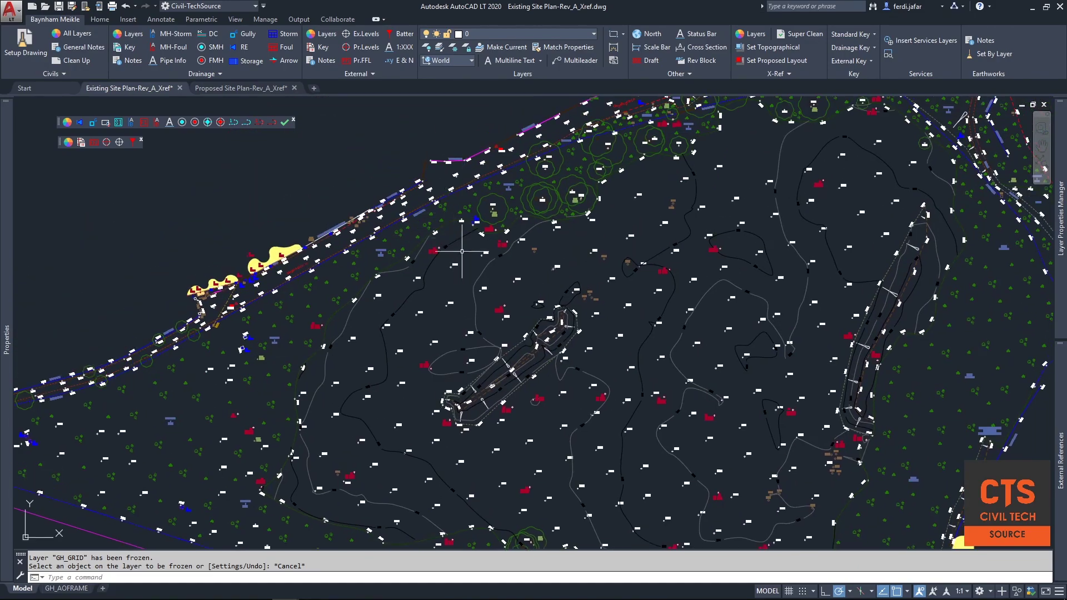
scroll(555, 256, "down", 4)
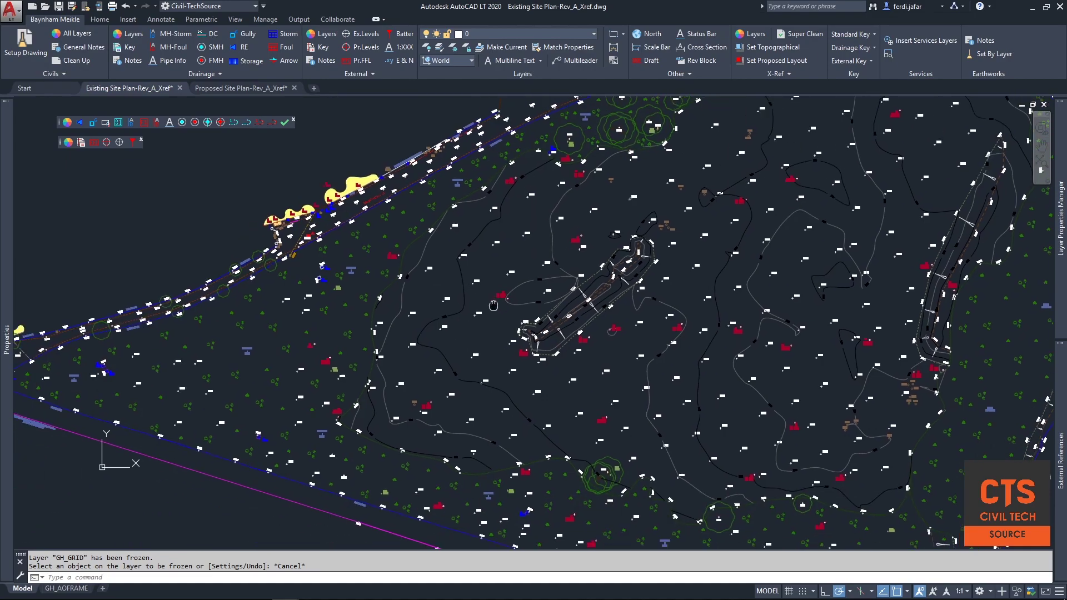
middle_click_drag(577, 301, 552, 337)
scroll(671, 327, "up", 2)
scroll(785, 302, "down", 3)
scroll(742, 313, "up", 1)
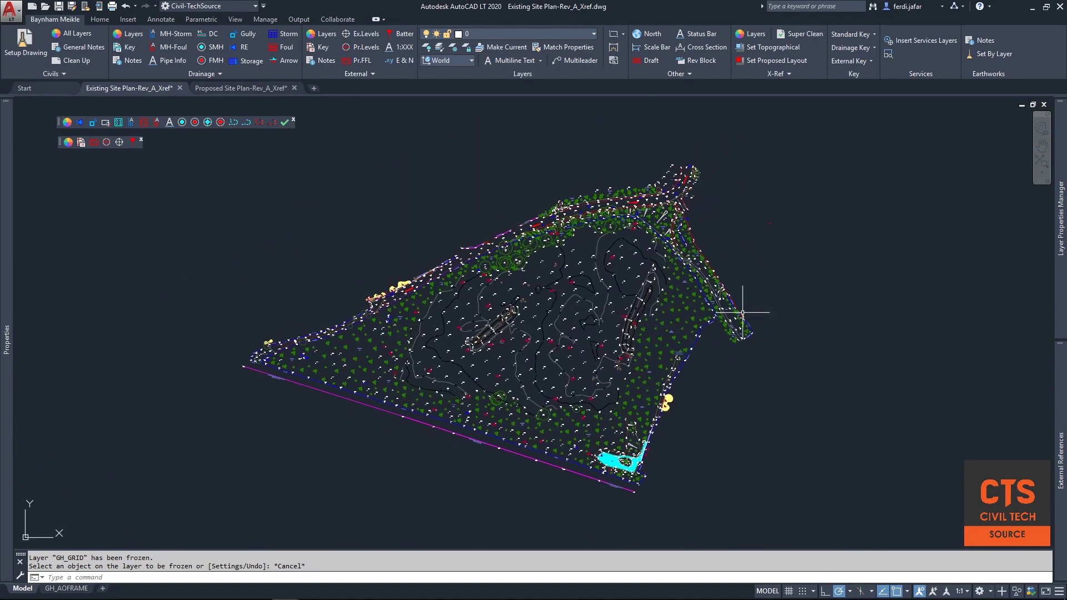
Select all objects of the existing site plan with a crossing window and show their properties
left_click(850, 138)
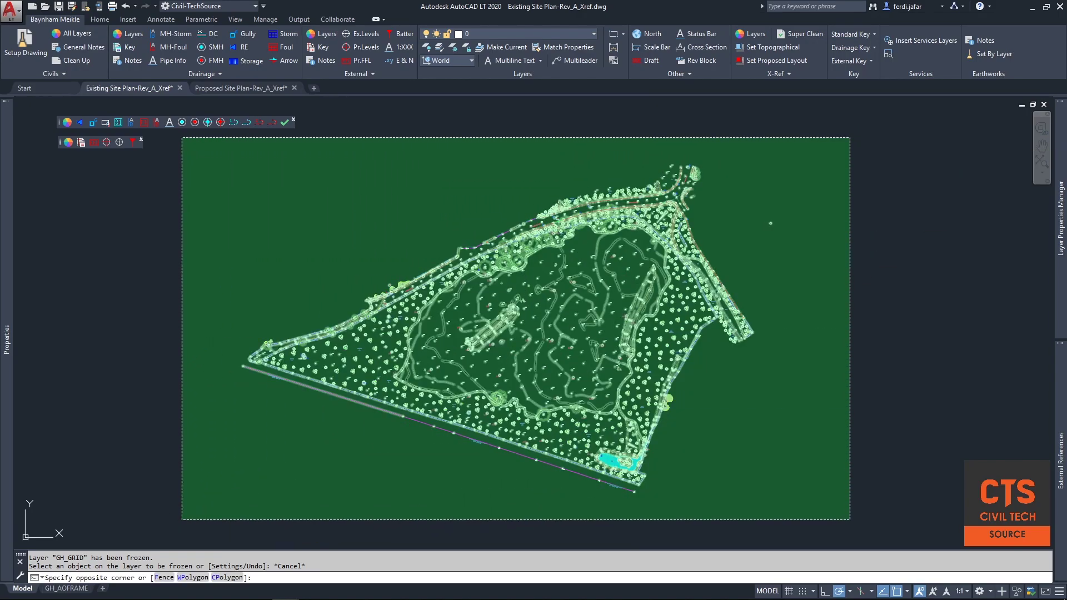
left_click(183, 520)
mouse_move(2, 181)
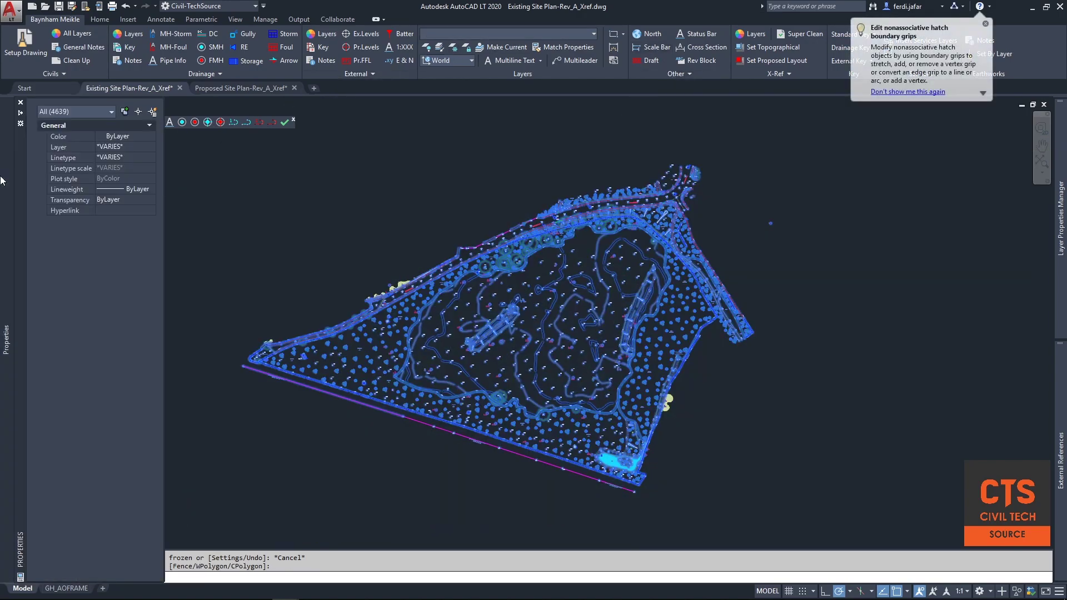
Check the Color property of all selected objects in the existing site plan and clear the selection
left_click(145, 138)
left_click(147, 137)
left_click(126, 150)
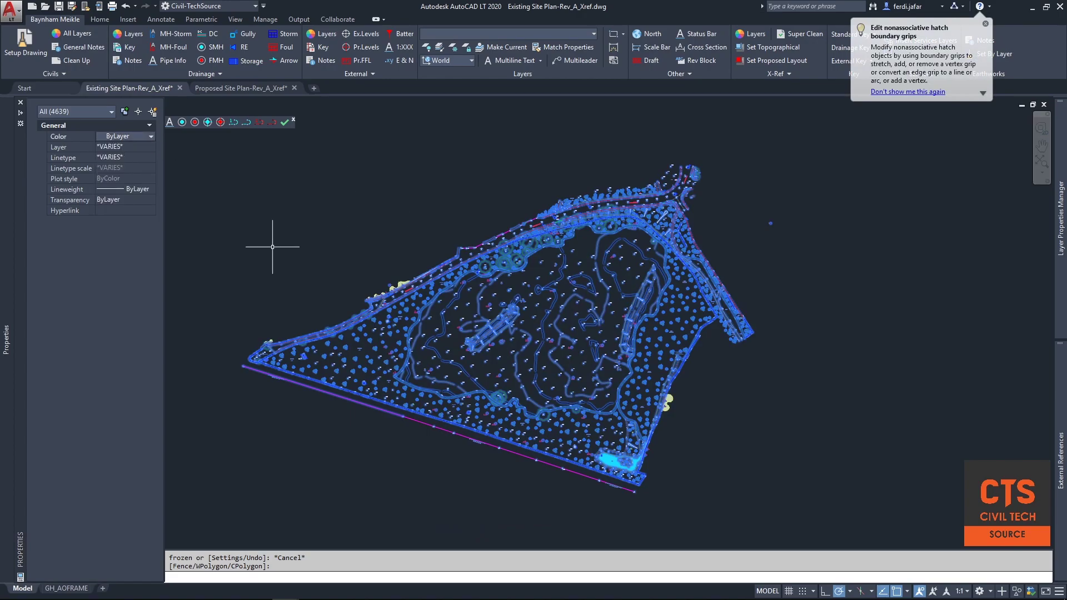
key("Escape")
scroll(533, 295, "up", 5)
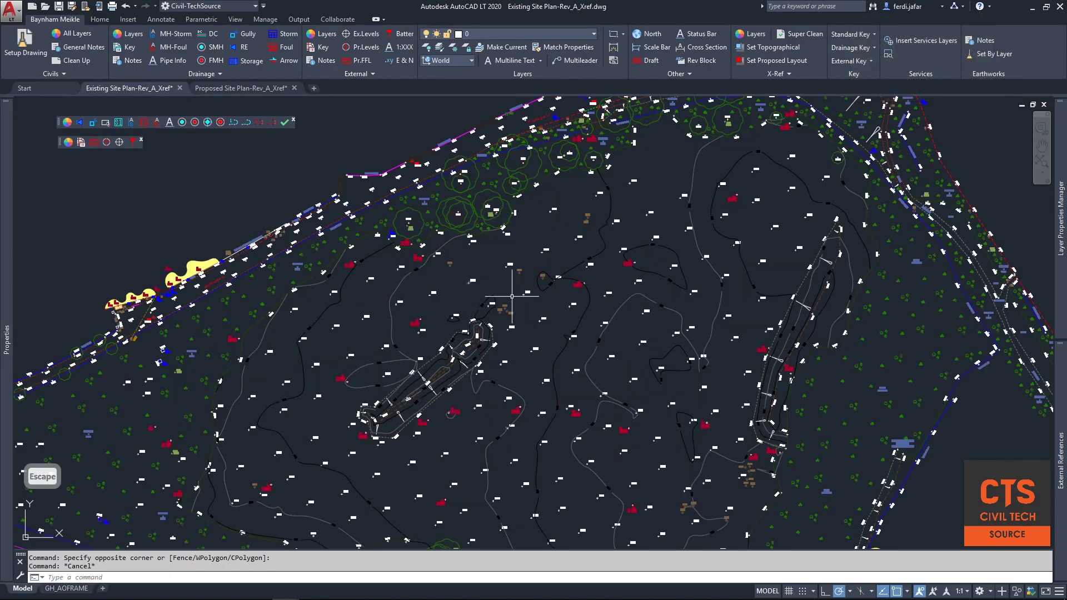
scroll(511, 296, "down", 5)
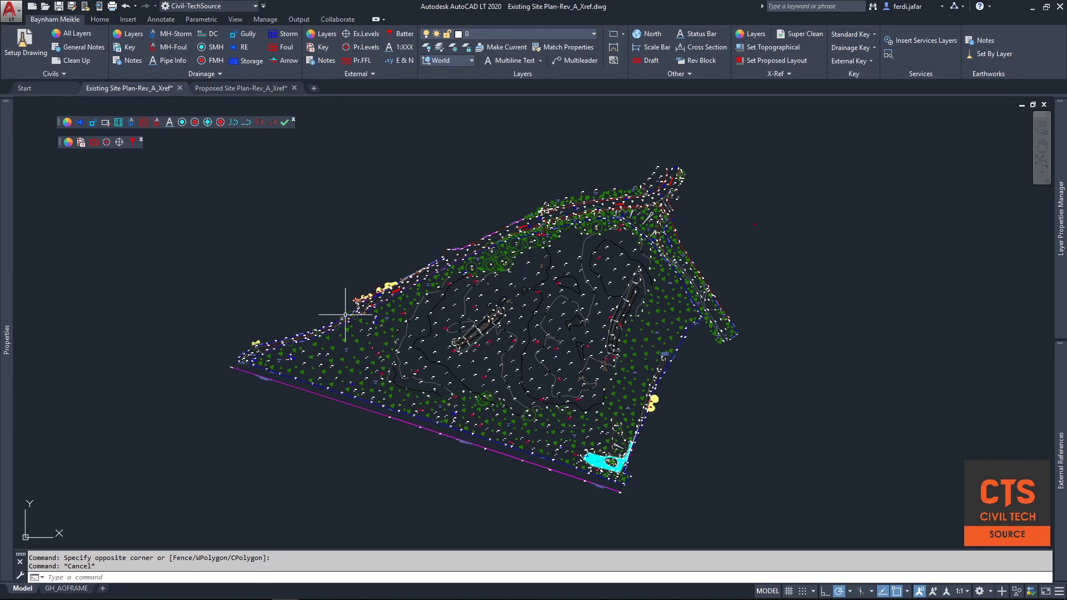
Set the colour of every layer except layer 0 to index colour 251
mouse_move(1060, 244)
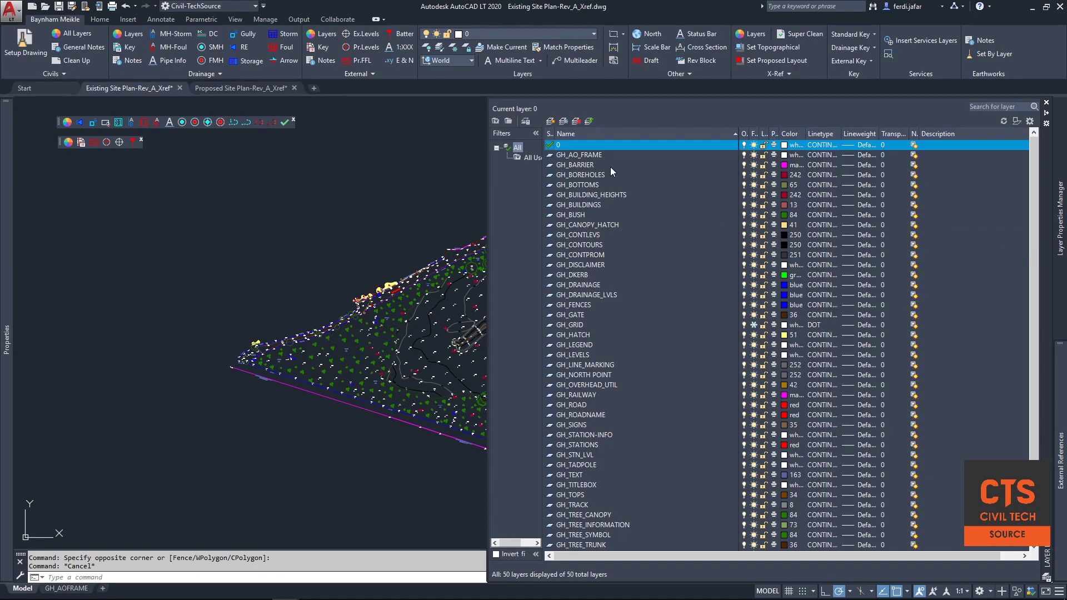
left_click(595, 156)
key("ctrl+a")
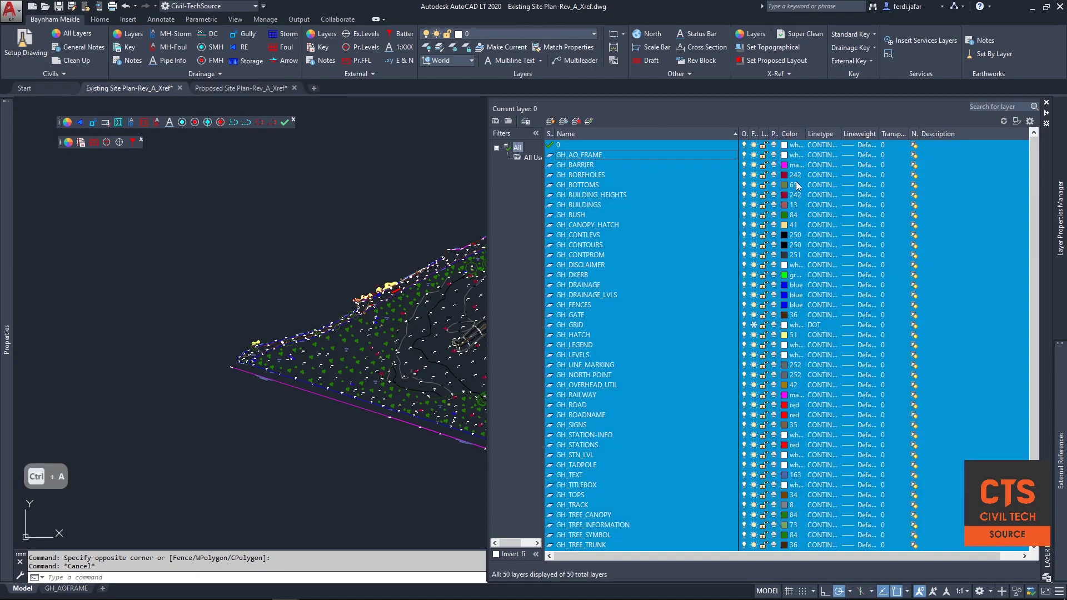
left_click(609, 145, "ctrl")
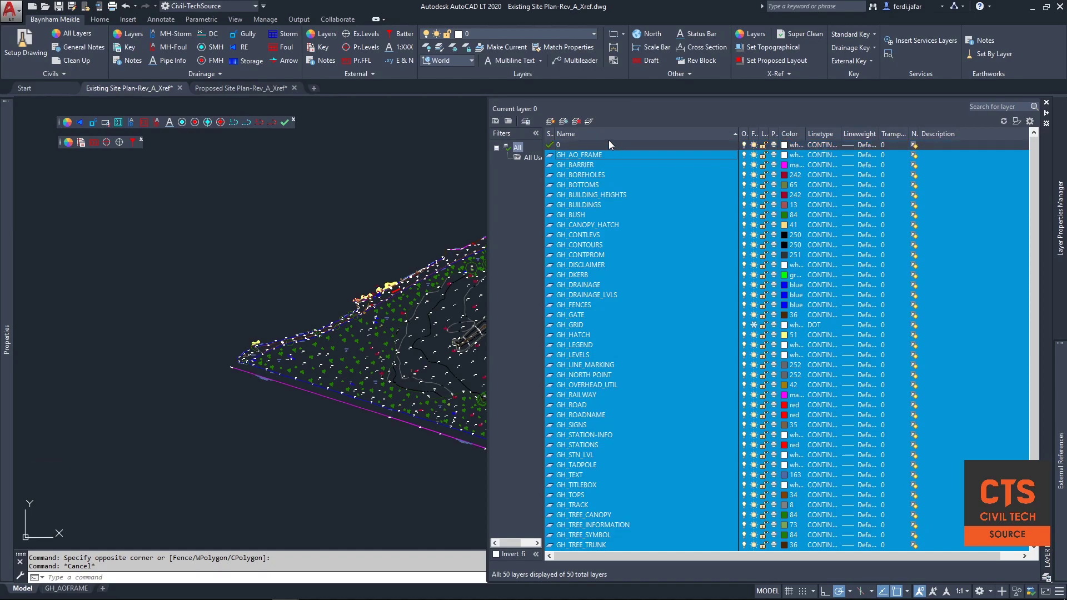
left_click(784, 165)
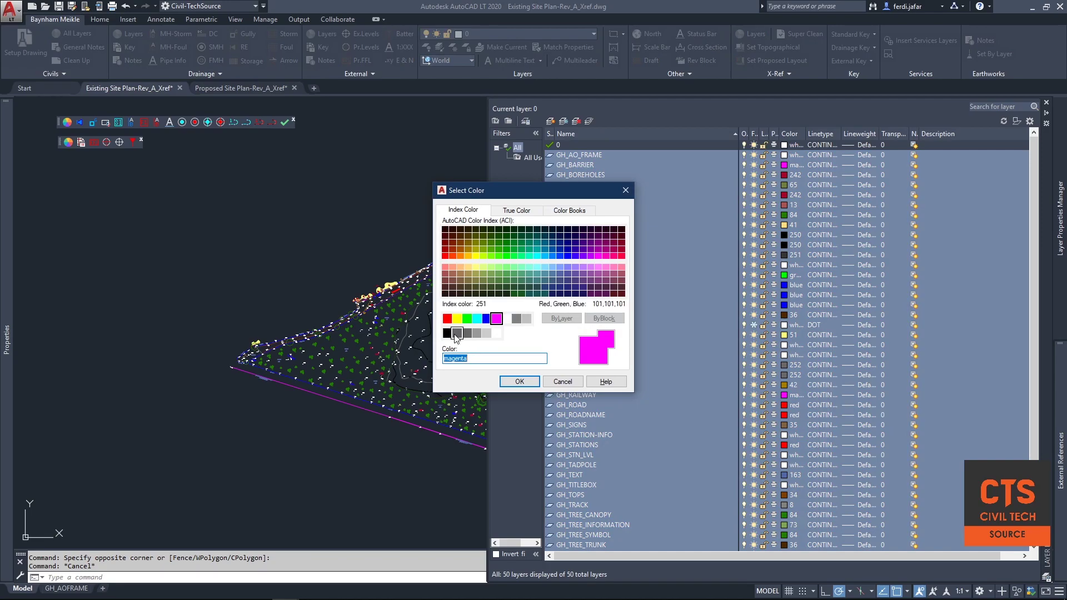
left_click(456, 334)
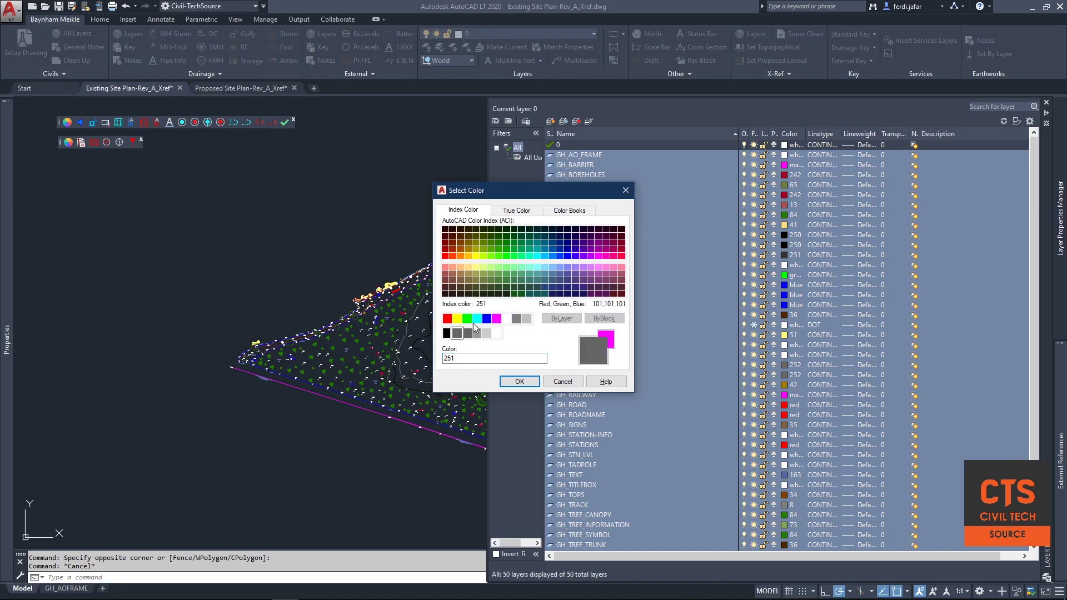
left_click(520, 382)
key("Escape")
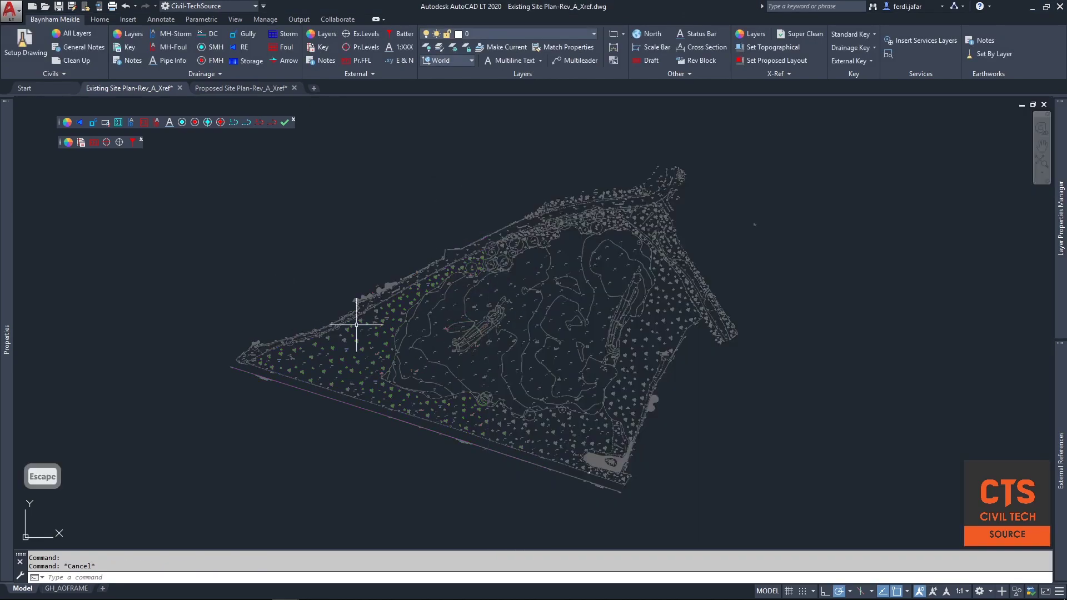
Review the greyed-out existing site plan and save the drawing
scroll(488, 392, "up", 3)
mouse_move(543, 326)
middle_mouse_down()
mouse_move(470, 394)
mouse_move(457, 366)
middle_mouse_up()
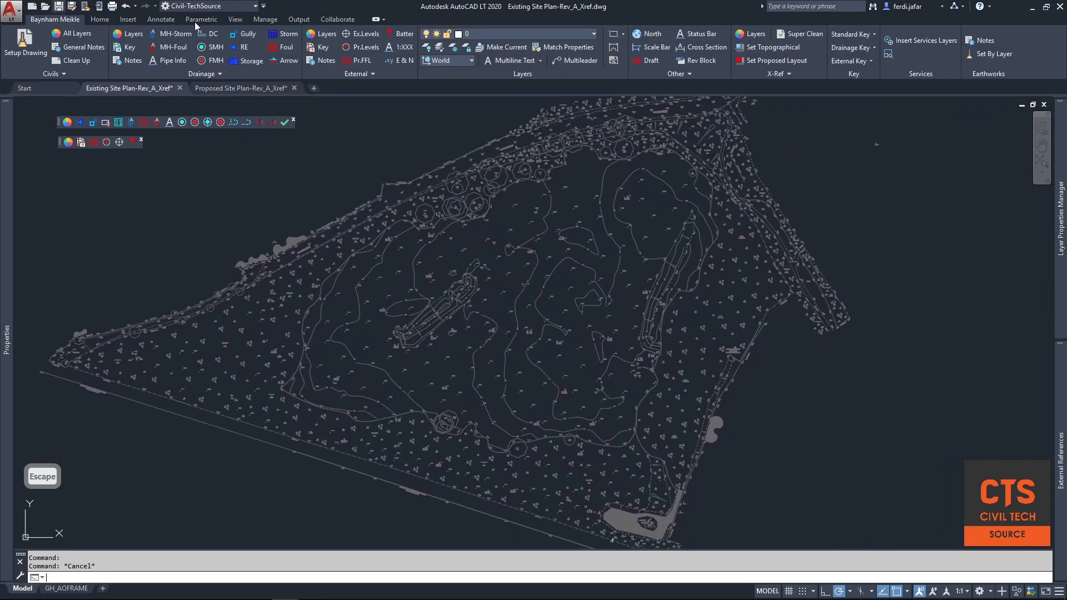
key("ctrl+s")
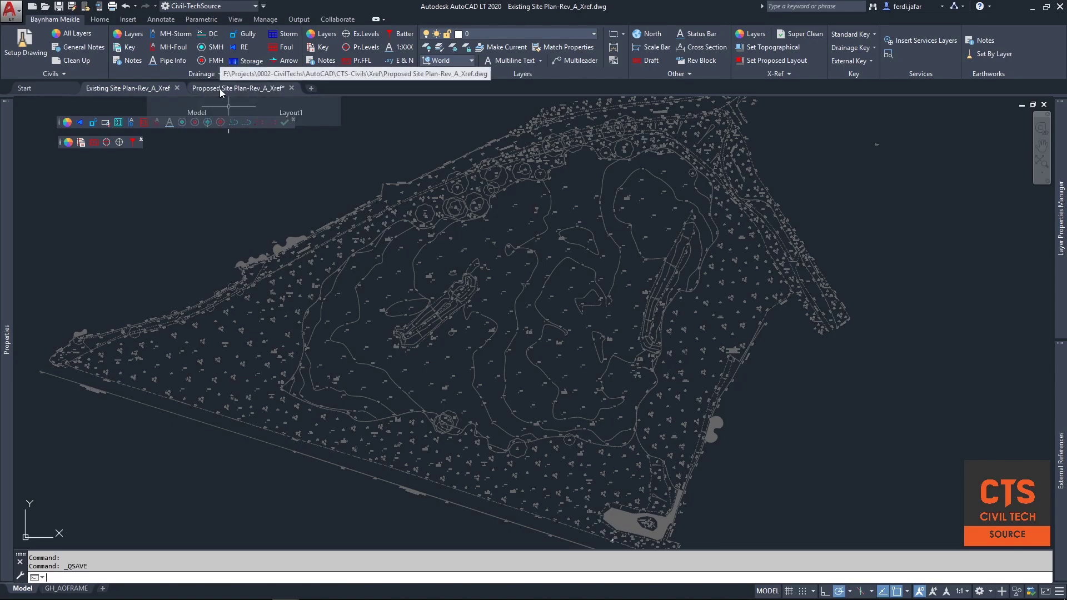
Switch to the Proposed Site Plan-Rev_A_Xref drawing and check its drawing units and insertion scale
left_click(220, 89)
middle_click(618, 366)
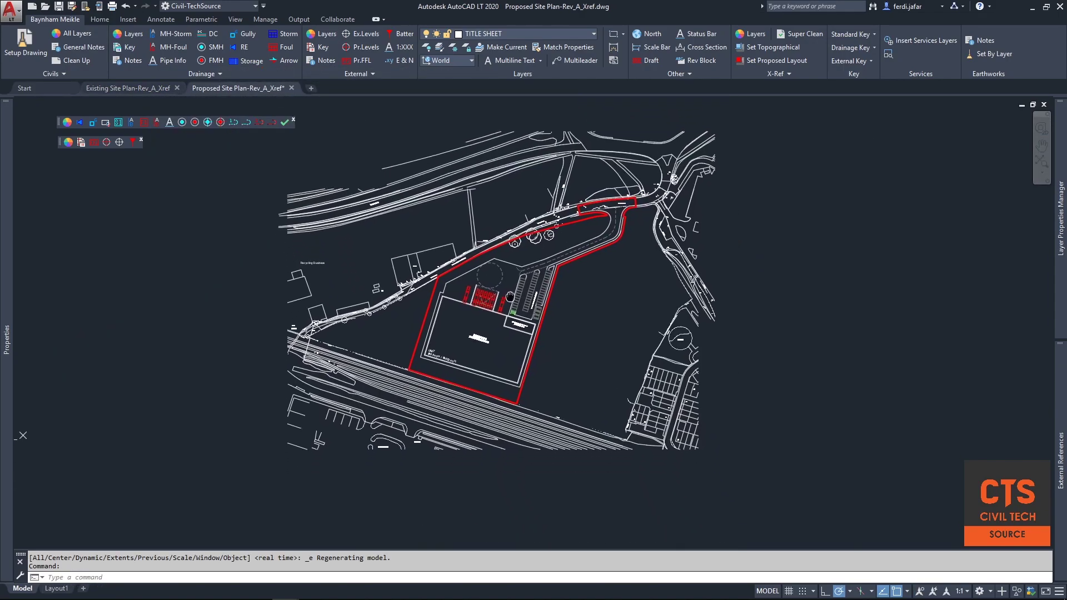
middle_click_drag(618, 367, 512, 322)
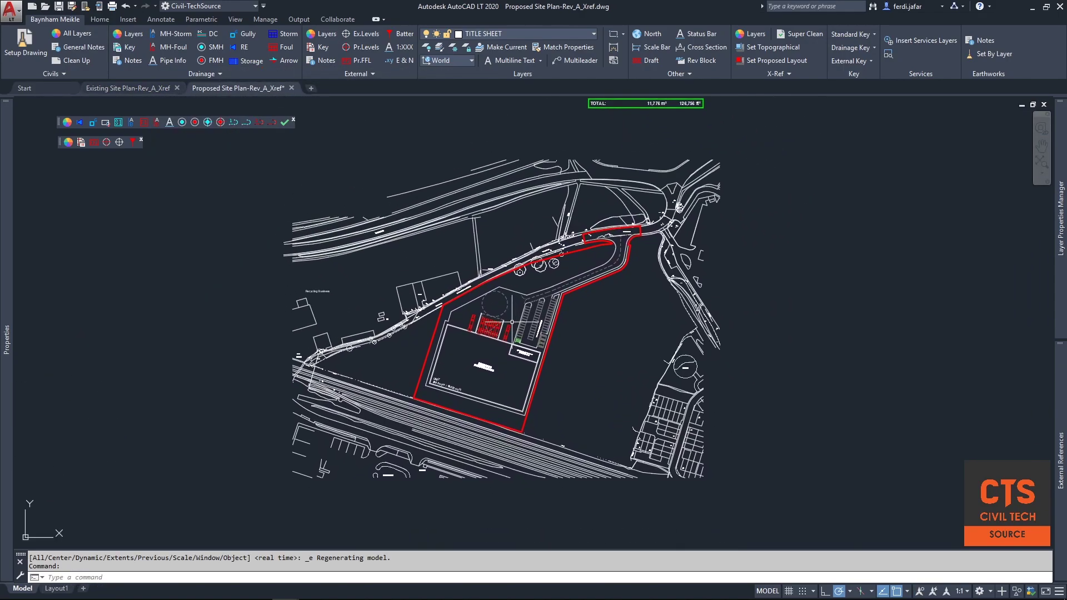
scroll(487, 341, "up", 2)
type("u")
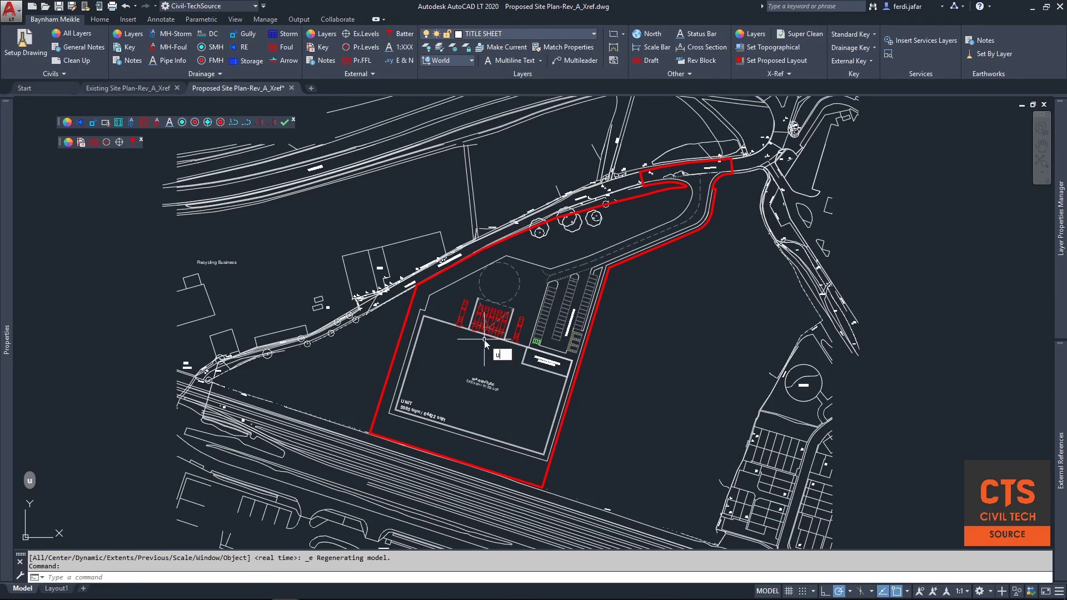
type("nits")
key("Return")
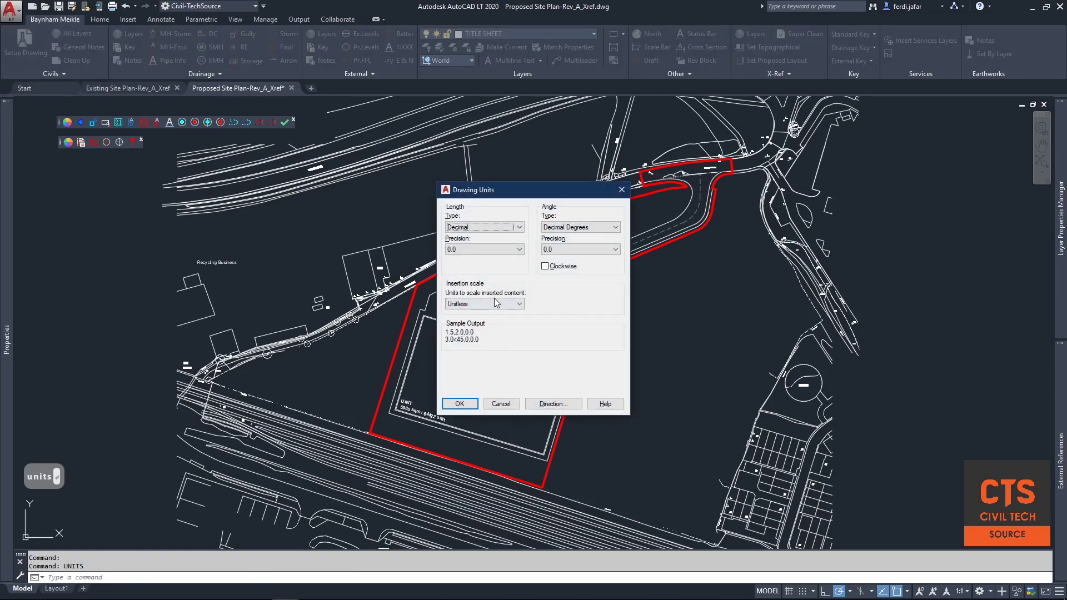
left_click(460, 404)
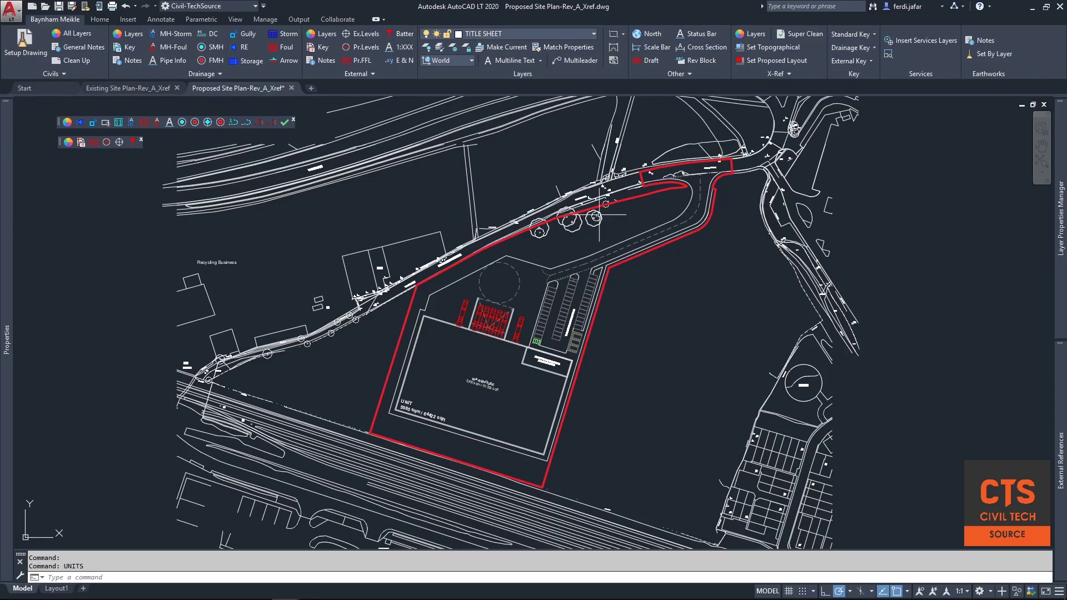
Gauge the size of a car parking bay north-east of the warehouse with a temporary polyline, then cancel it
middle_click_drag(732, 198, 660, 304)
scroll(541, 386, "up", 5)
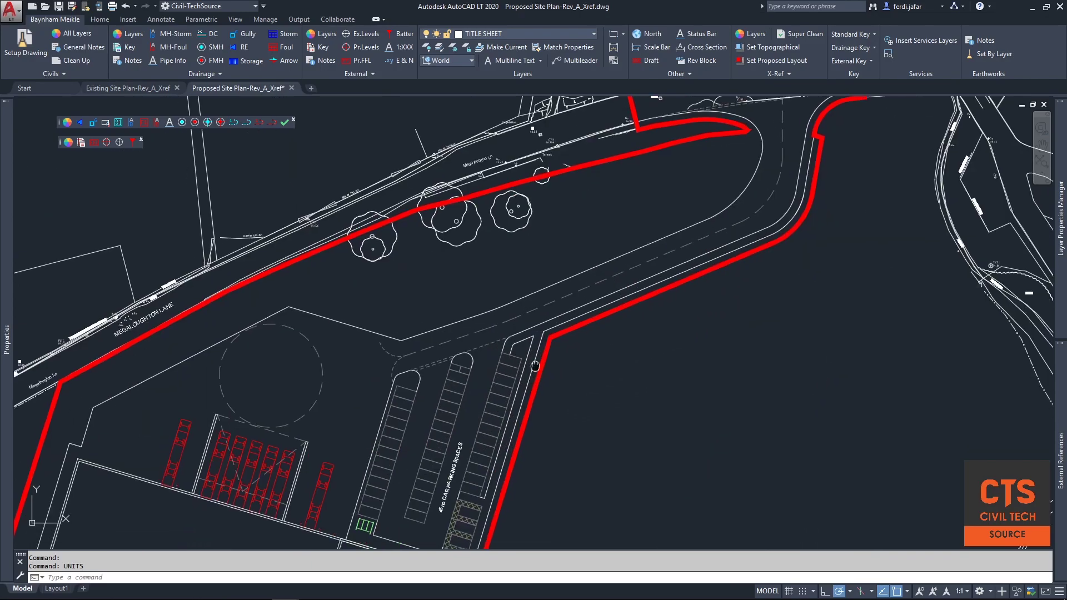
middle_click_drag(428, 381, 524, 255)
type("polyline")
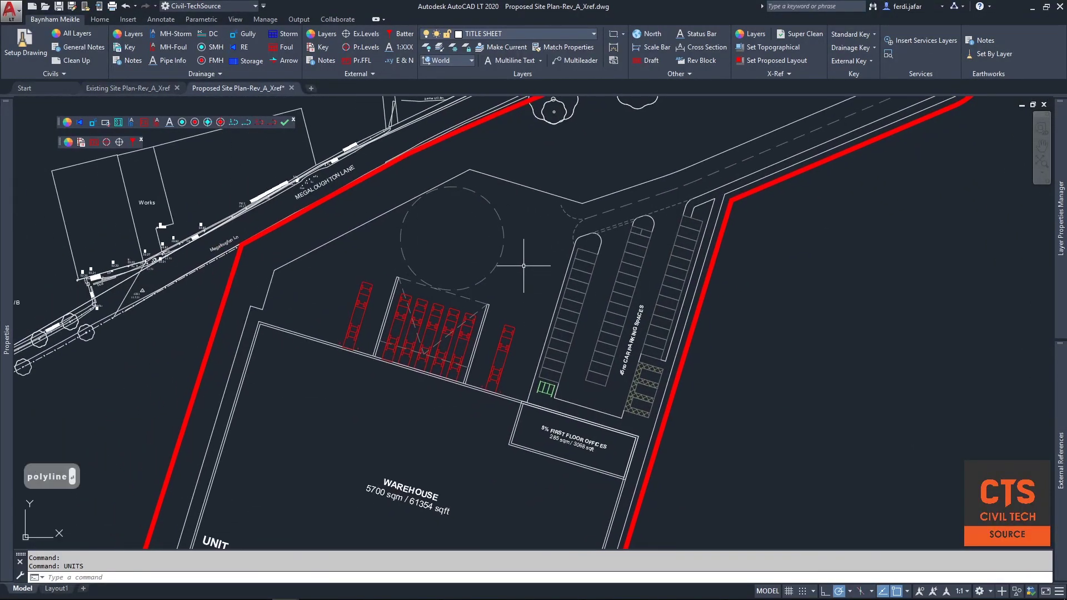
key("Return")
scroll(639, 294, "up", 3)
left_click(595, 265)
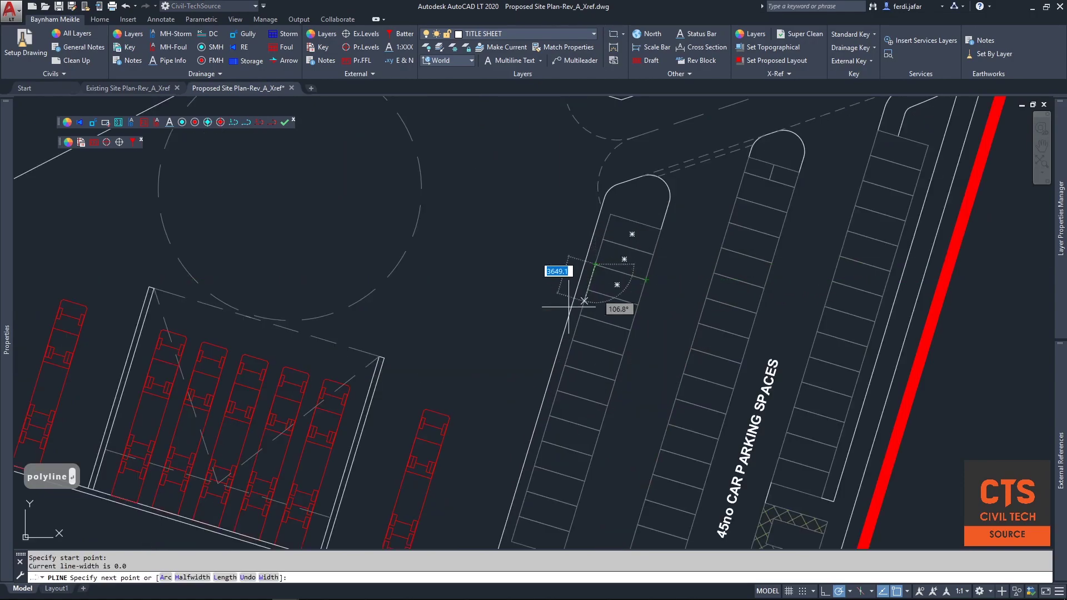
key("Escape")
Scale all objects of the proposed site plan by a factor of 0.001 about base point 0,0 and show the drawing extents
scroll(616, 284, "down", 8)
middle_click_drag(616, 283, 561, 332)
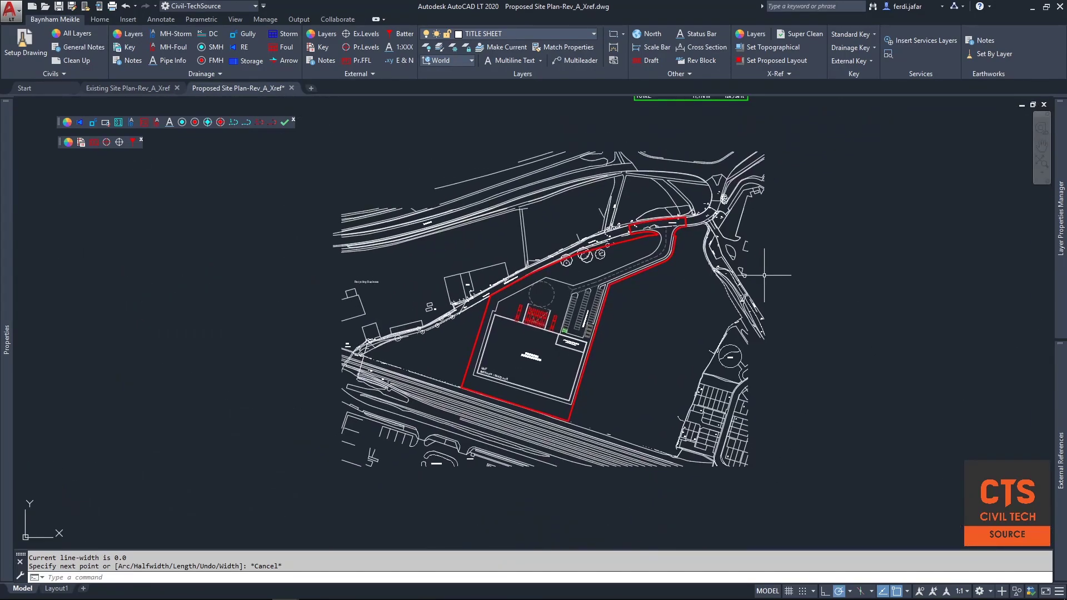
middle_click_drag(756, 278, 720, 319)
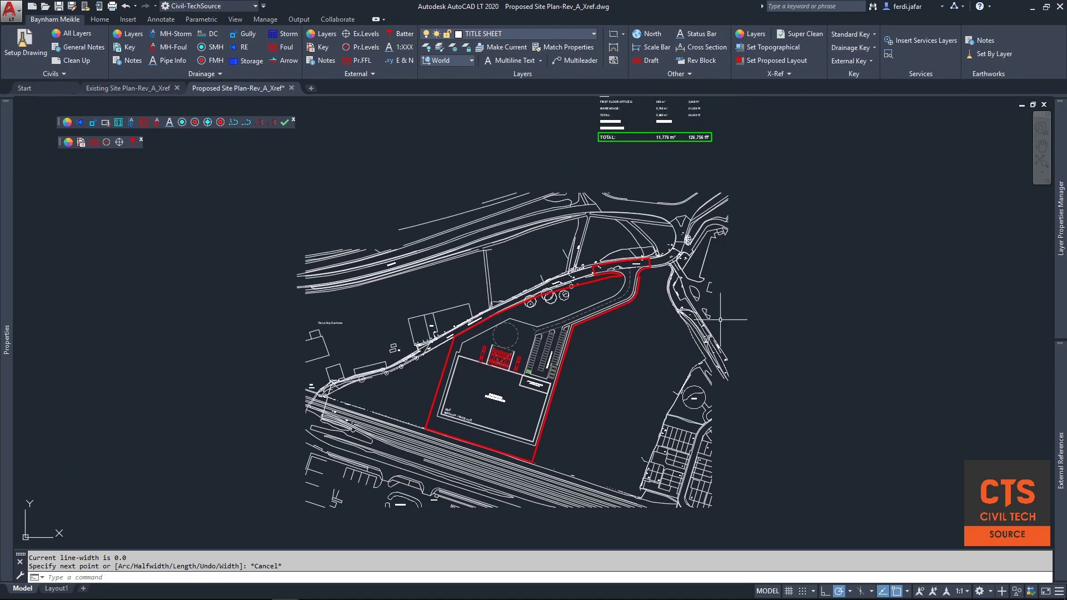
scroll(719, 319, "down", 2)
left_click(813, 138)
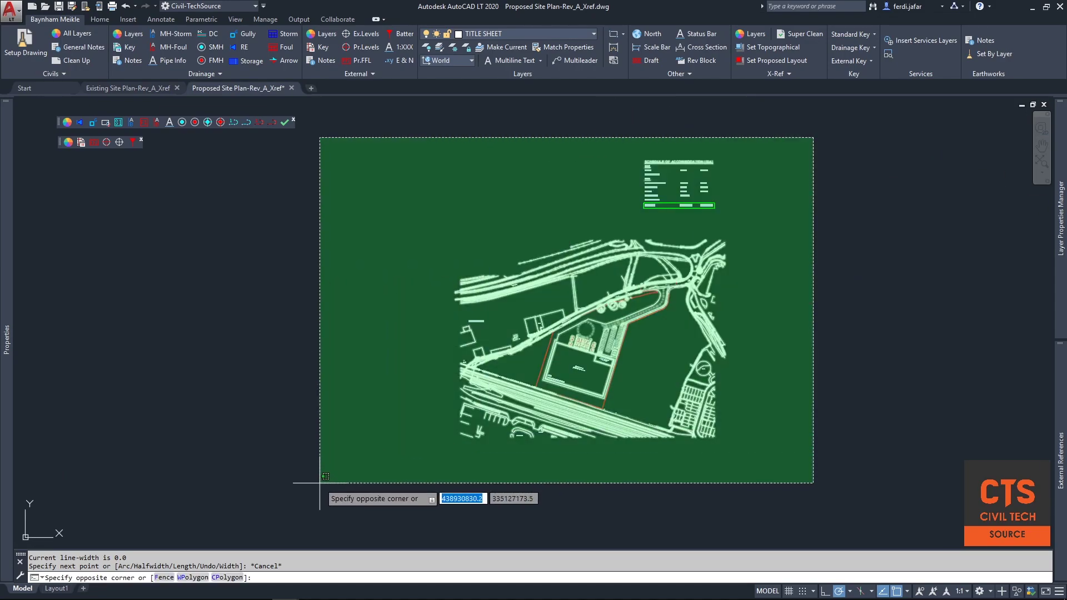
key("Escape")
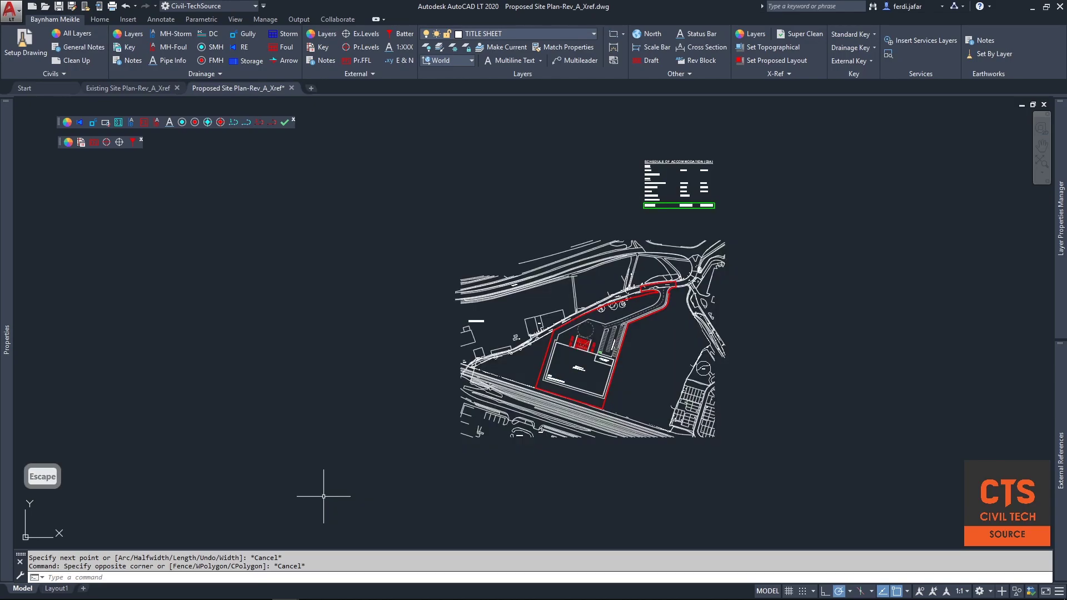
key("ctrl+a")
type("scale")
key("Return")
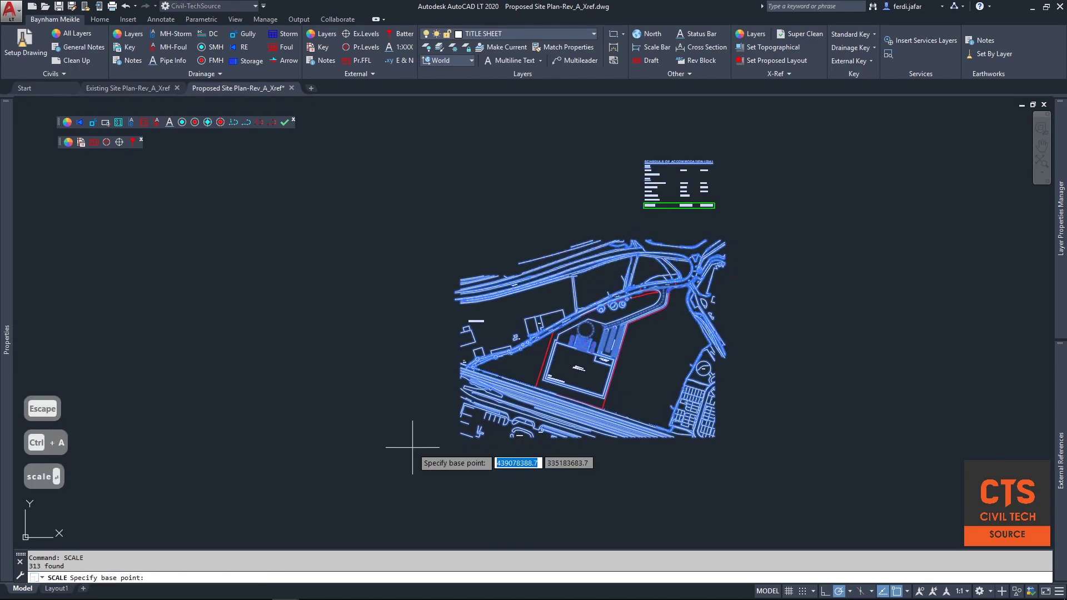
type("0,0")
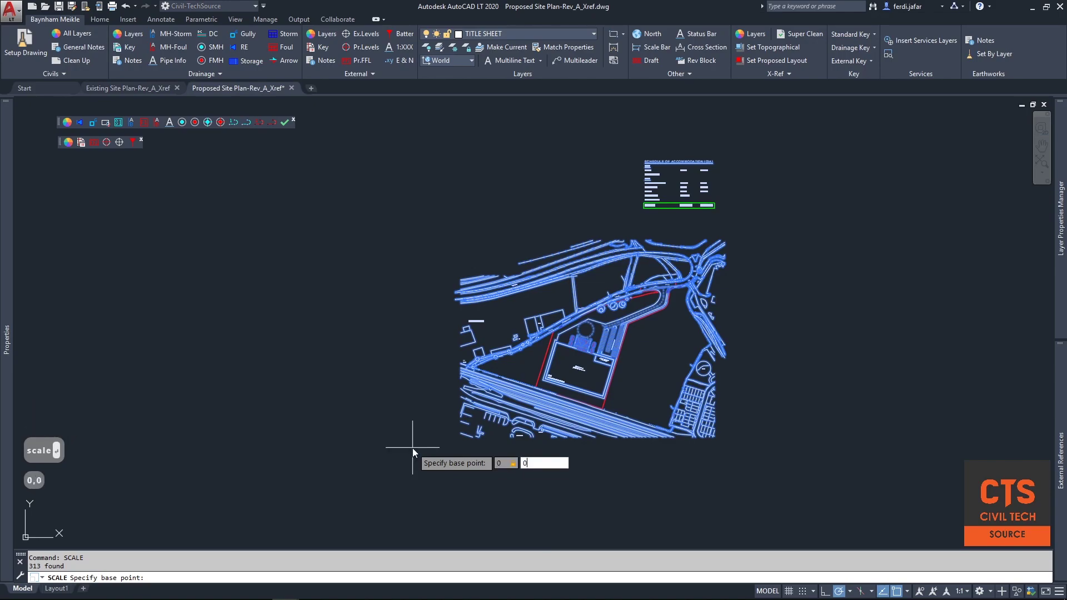
key("Return")
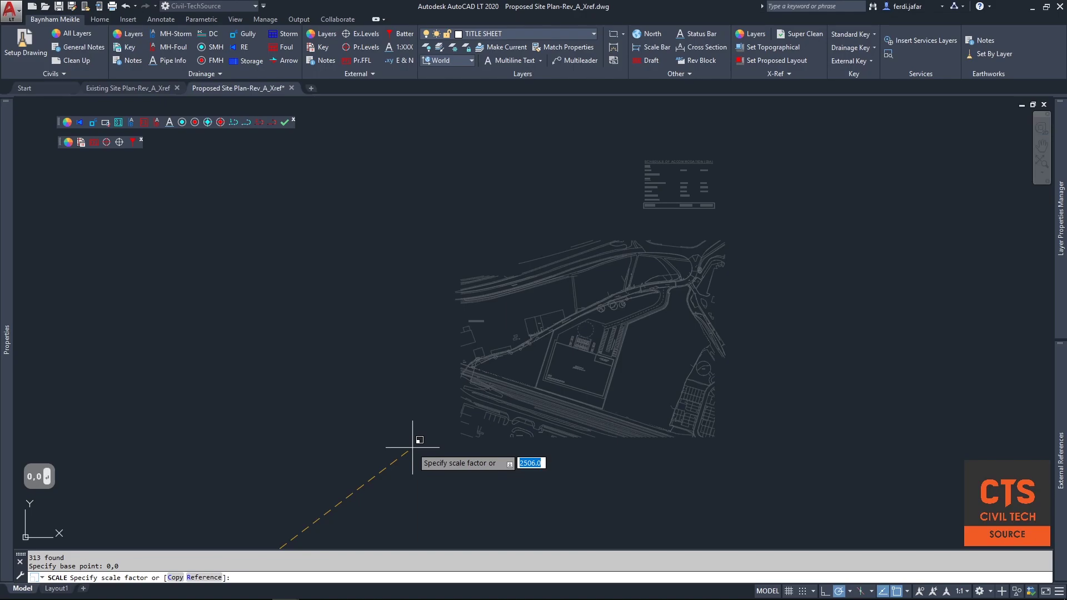
type("0.001")
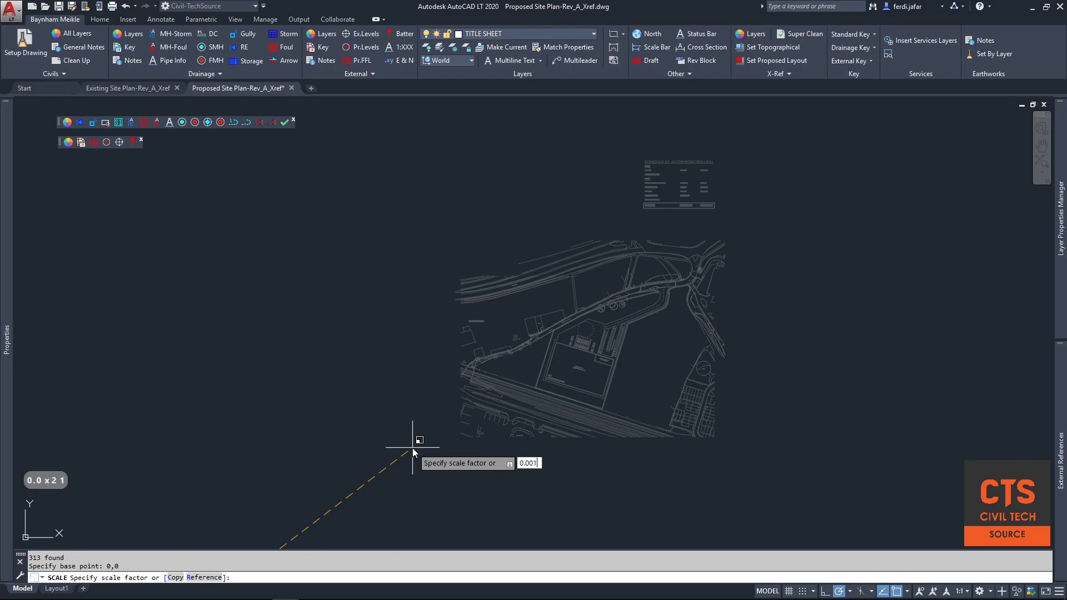
key("Return")
middle_click(407, 326)
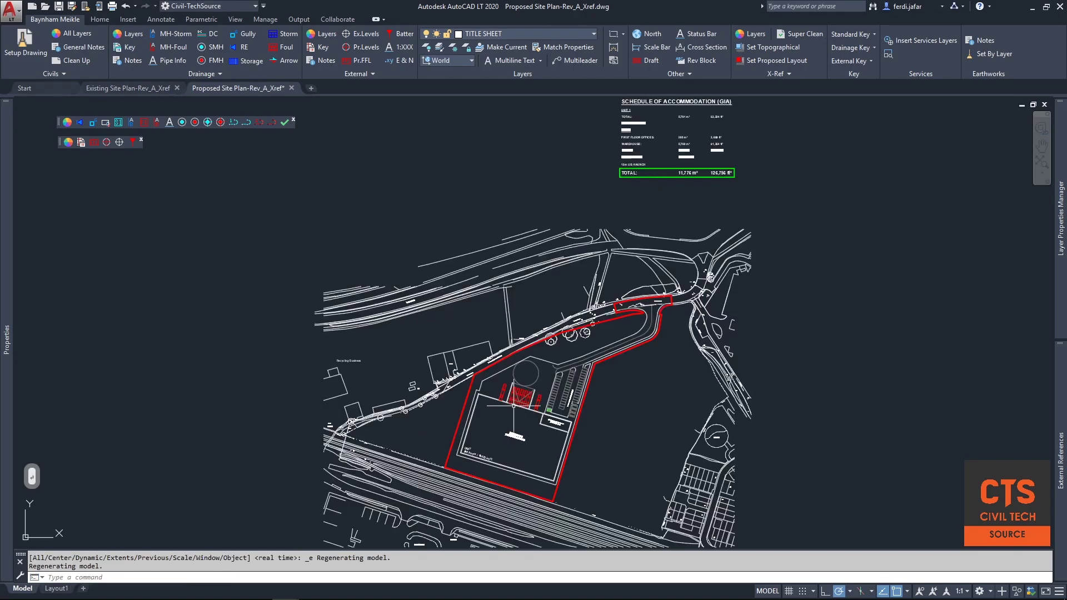
Erase the Schedule of Accommodation (GIA) table with its total row above the proposed site plan
scroll(508, 420, "up", 3)
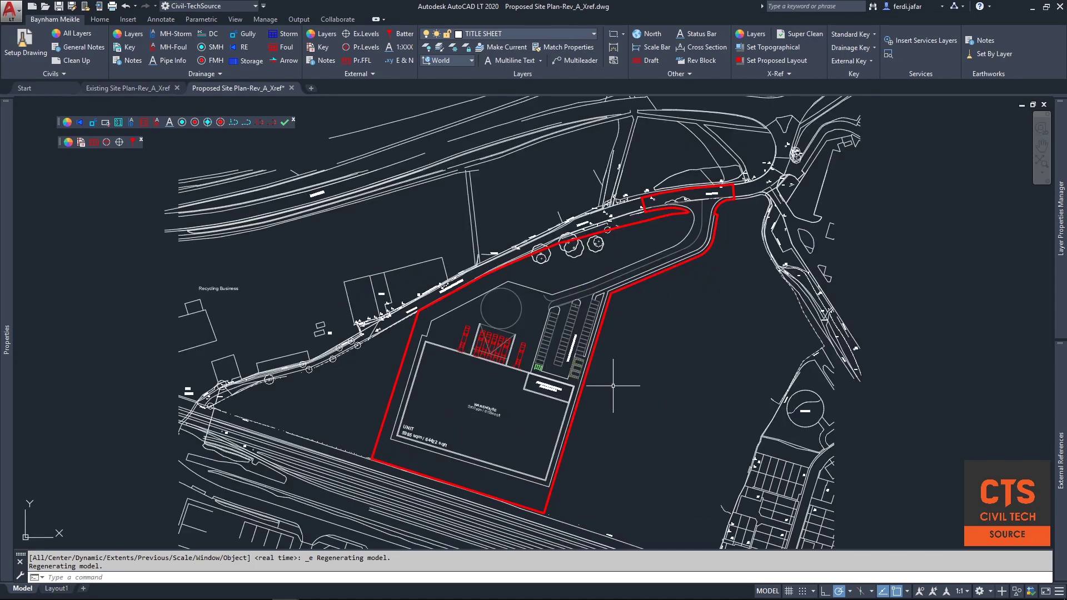
scroll(566, 445, "down", 3)
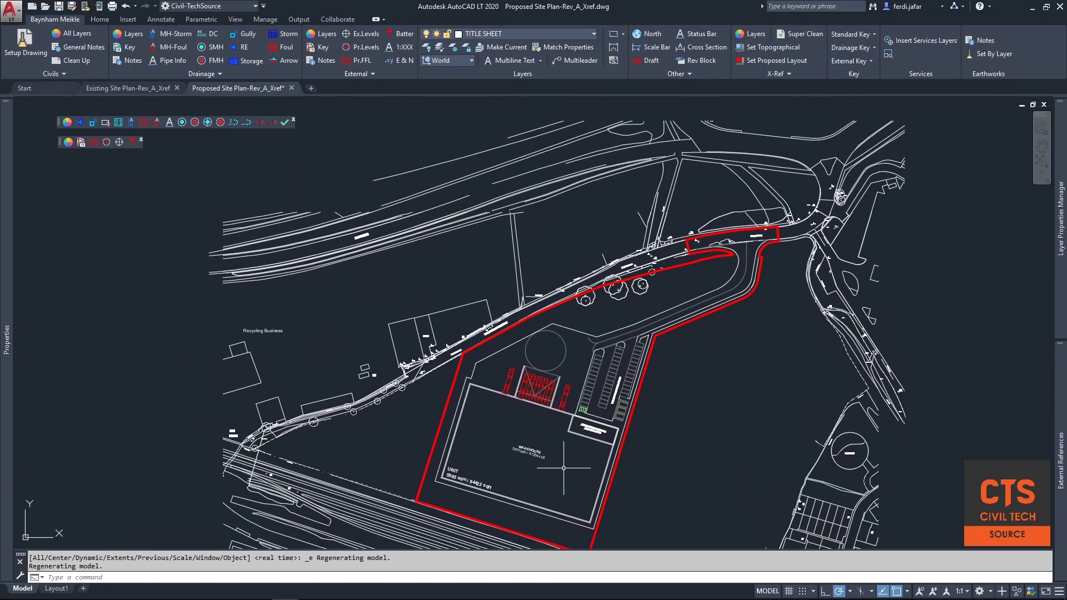
middle_click_drag(583, 294, 544, 355)
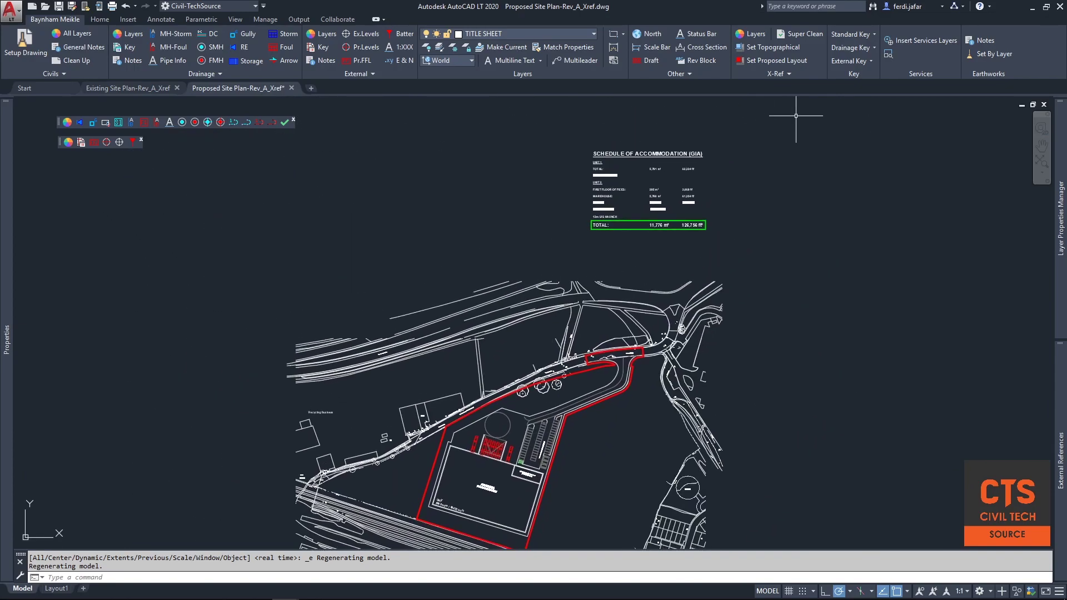
left_click(772, 132)
left_click(562, 235)
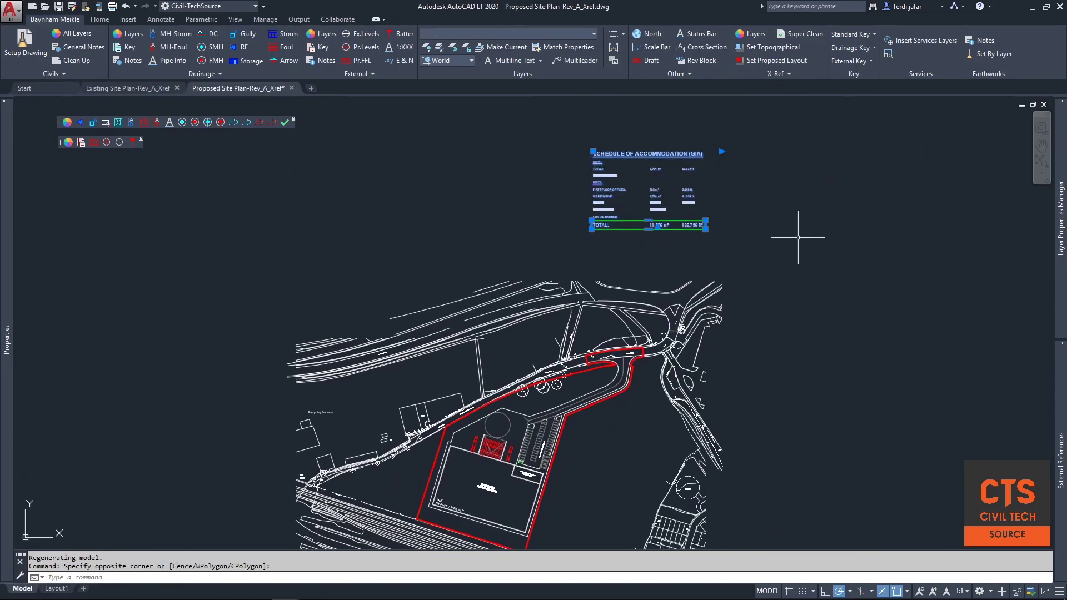
key("Delete")
Set the colour of all objects in the proposed site plan to ByLayer
middle_click_drag(639, 423, 632, 267)
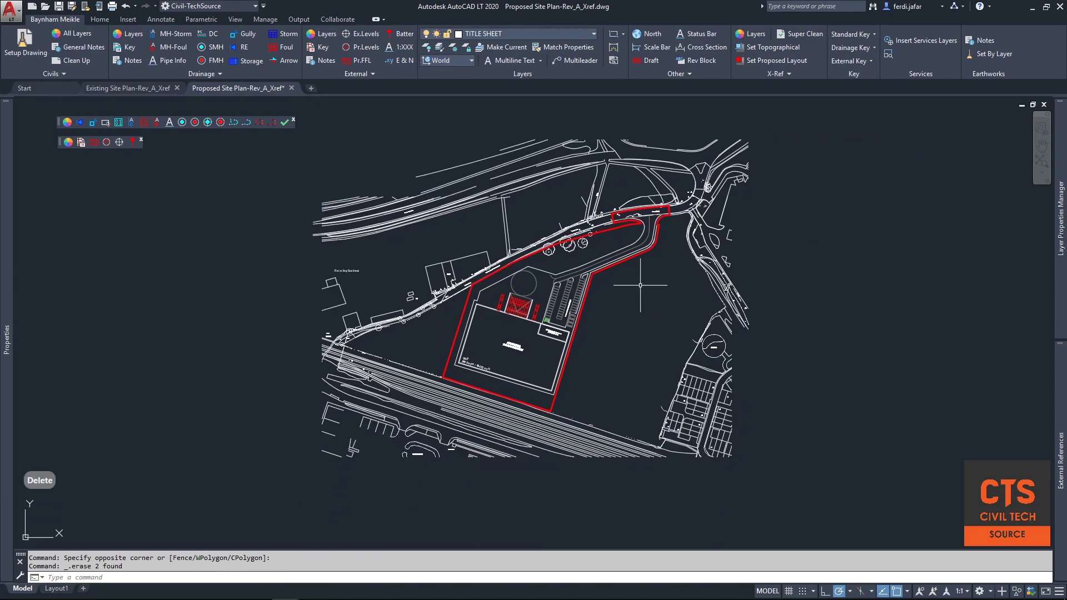
scroll(633, 289, "down", 2)
left_click(852, 148)
left_click(367, 431)
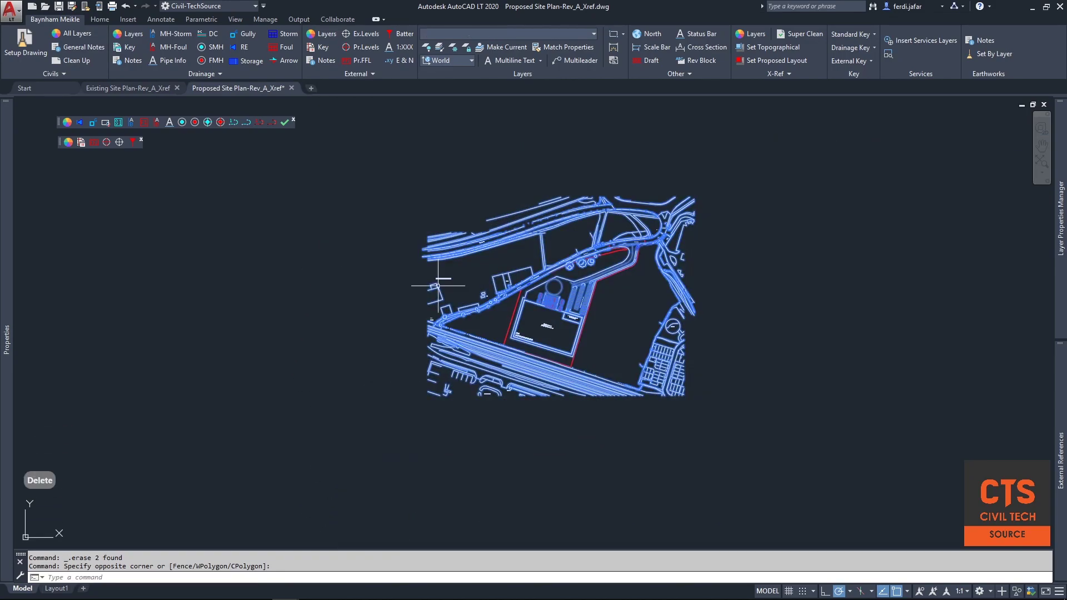
mouse_move(2, 147)
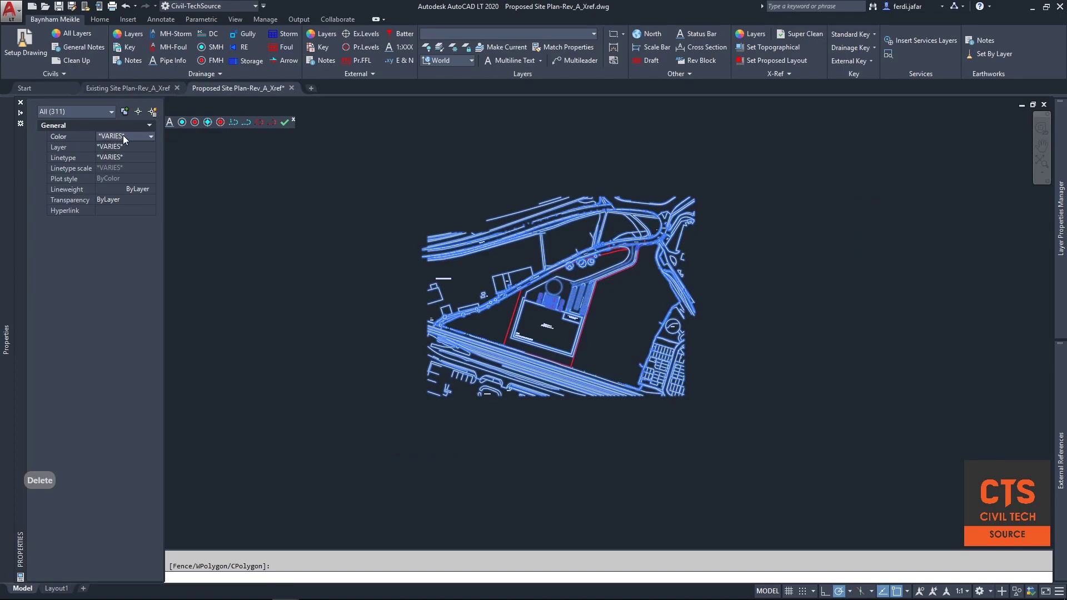
left_click(122, 135)
left_click(121, 147)
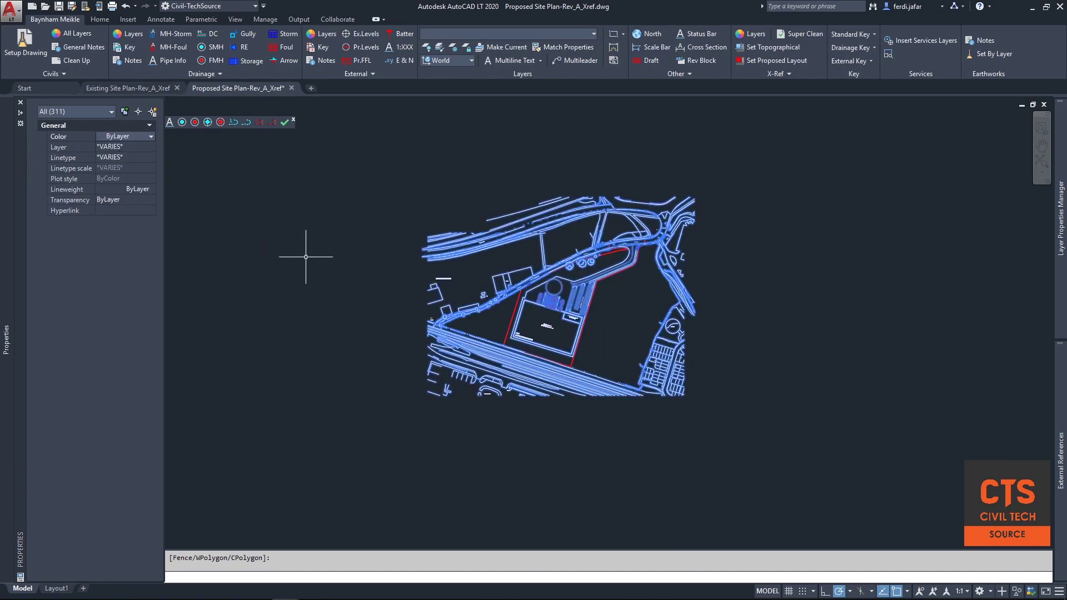
key("Escape")
Set the colour of every layer except layer 0 to white, index colour 7
scroll(549, 272, "up", 5)
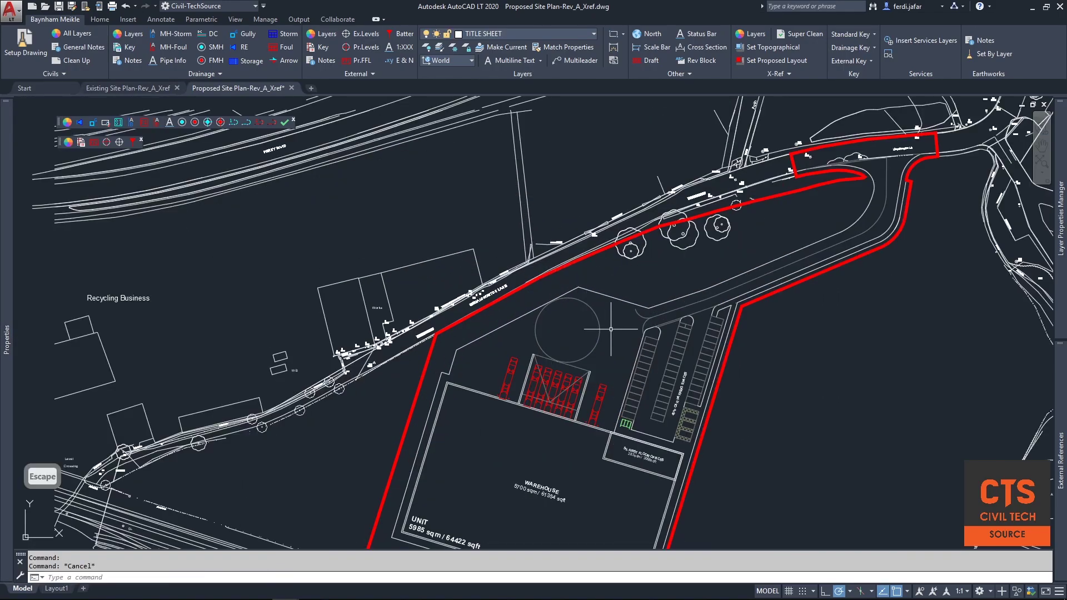
middle_click_drag(610, 328, 589, 299)
mouse_move(1062, 220)
left_click(589, 204)
key("ctrl+a")
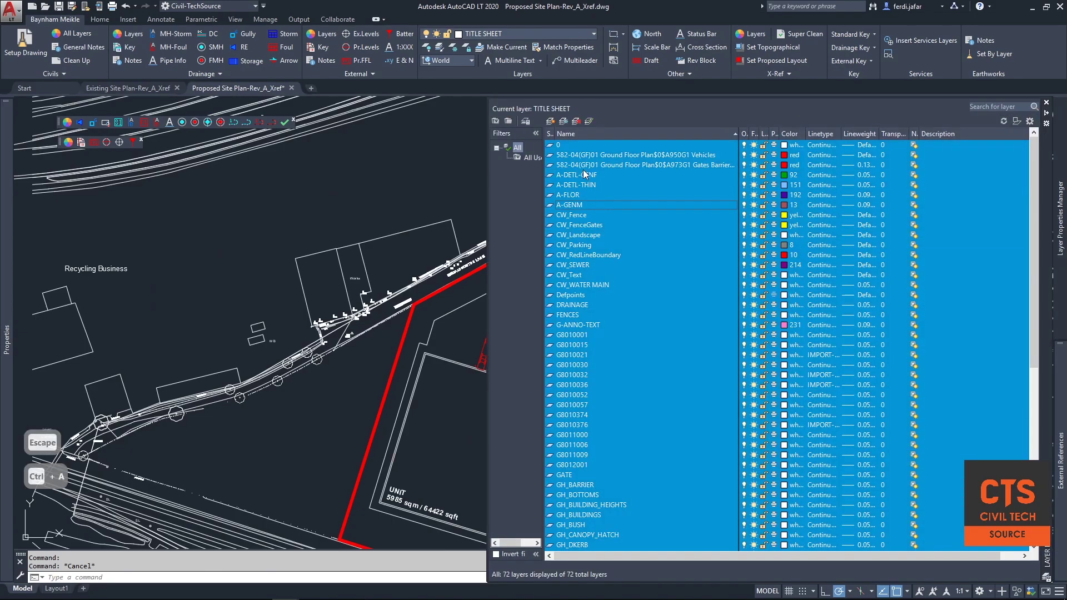
left_click(595, 142, "ctrl")
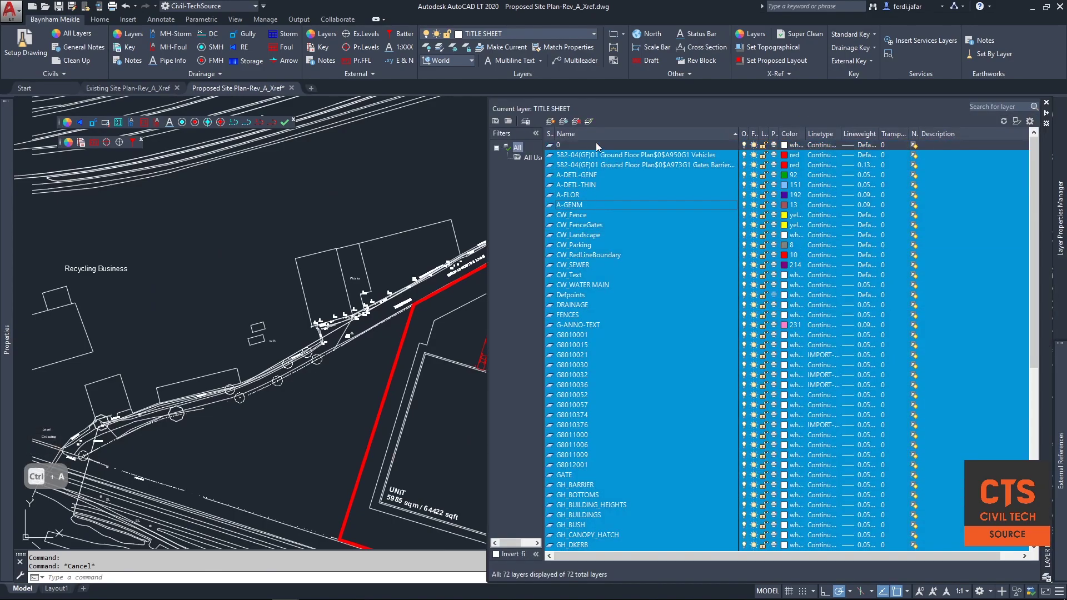
left_click(784, 175)
left_click(506, 317)
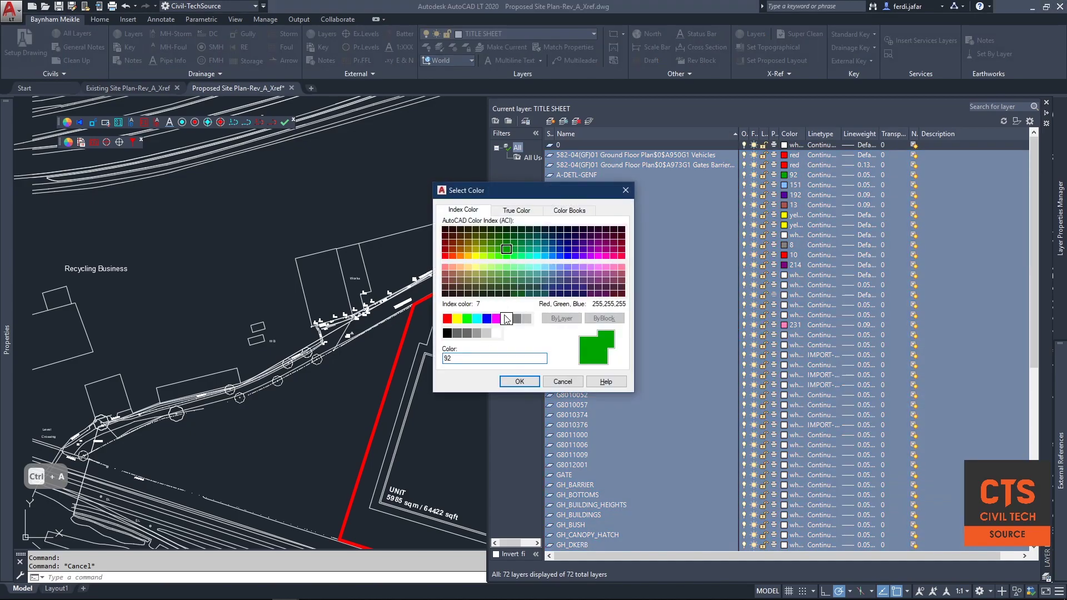
left_click(519, 381)
key("Escape")
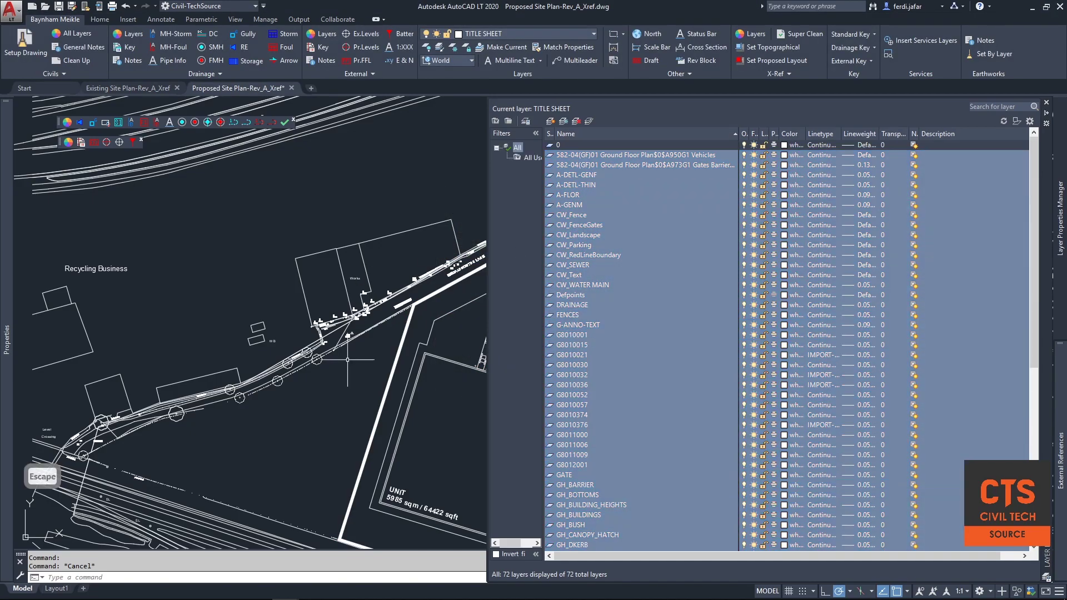
key("Escape")
Override the colour of the site boundary polyline on layer CW_RedLineBoundary to red
mouse_move(455, 307)
middle_mouse_down()
mouse_move(544, 189)
mouse_move(424, 310)
middle_mouse_up()
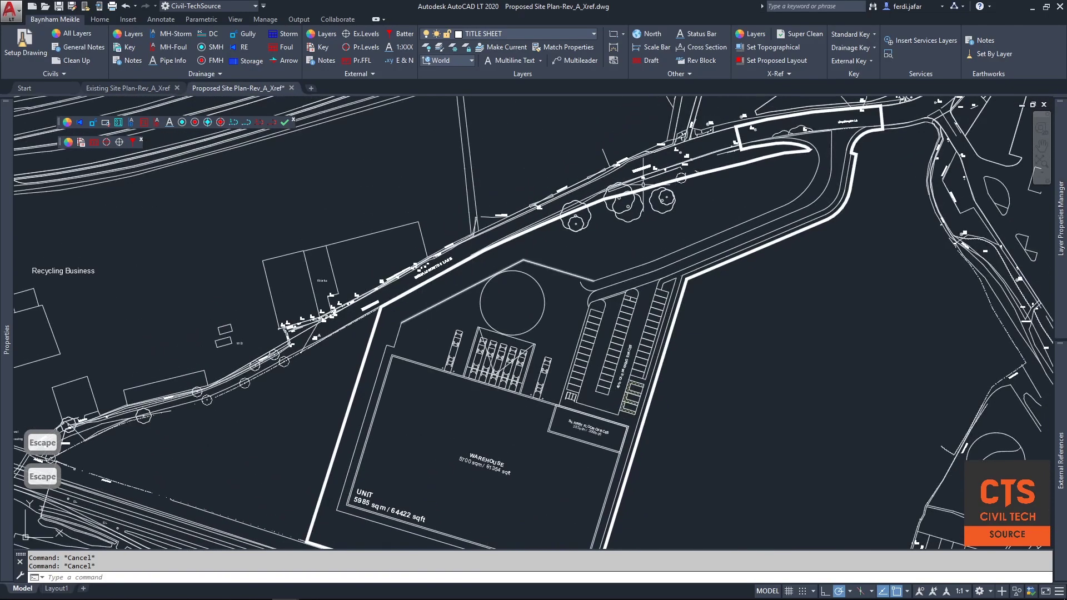
left_click(880, 116)
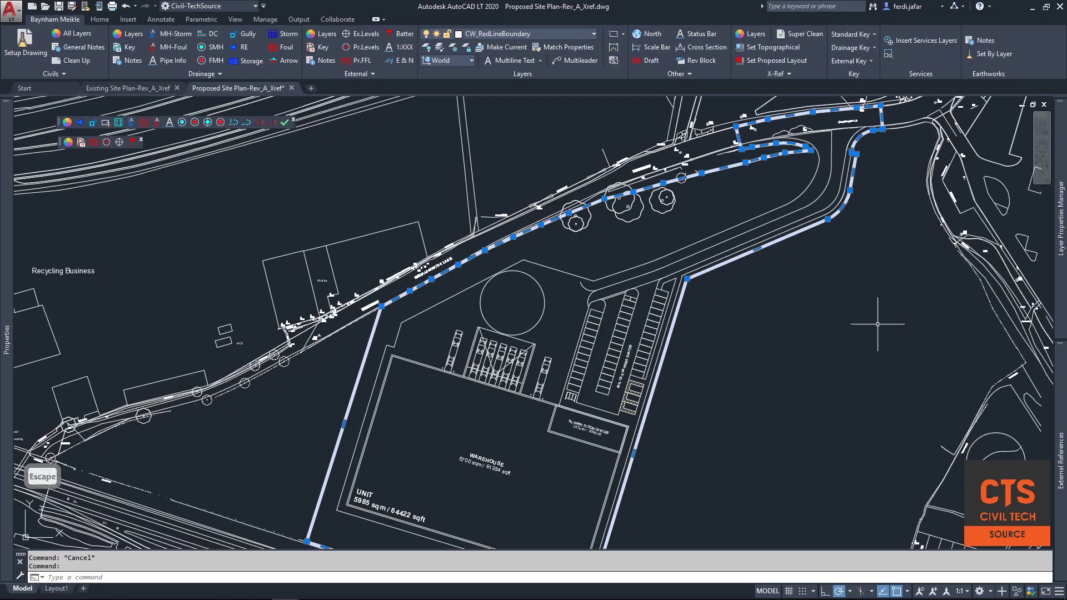
middle_click_drag(617, 371, 601, 298)
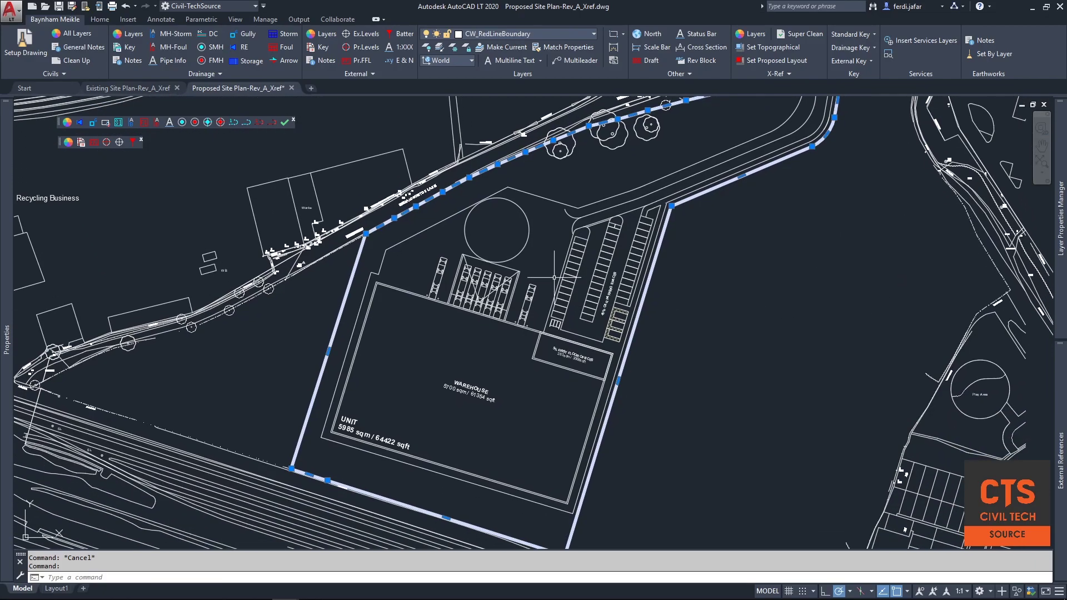
mouse_move(3, 215)
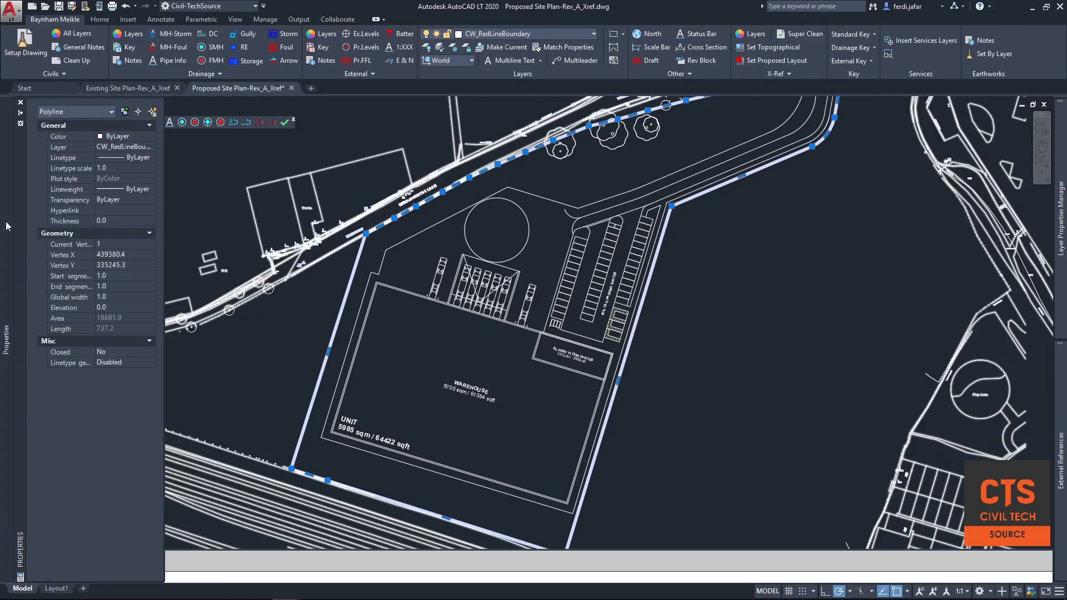
left_click(100, 19)
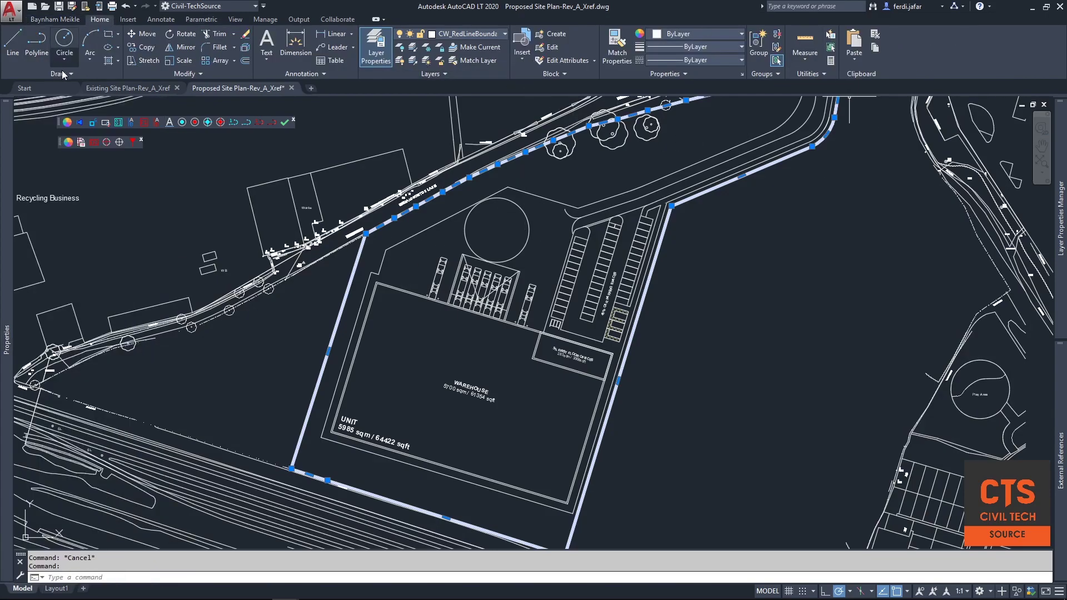
left_click(689, 31)
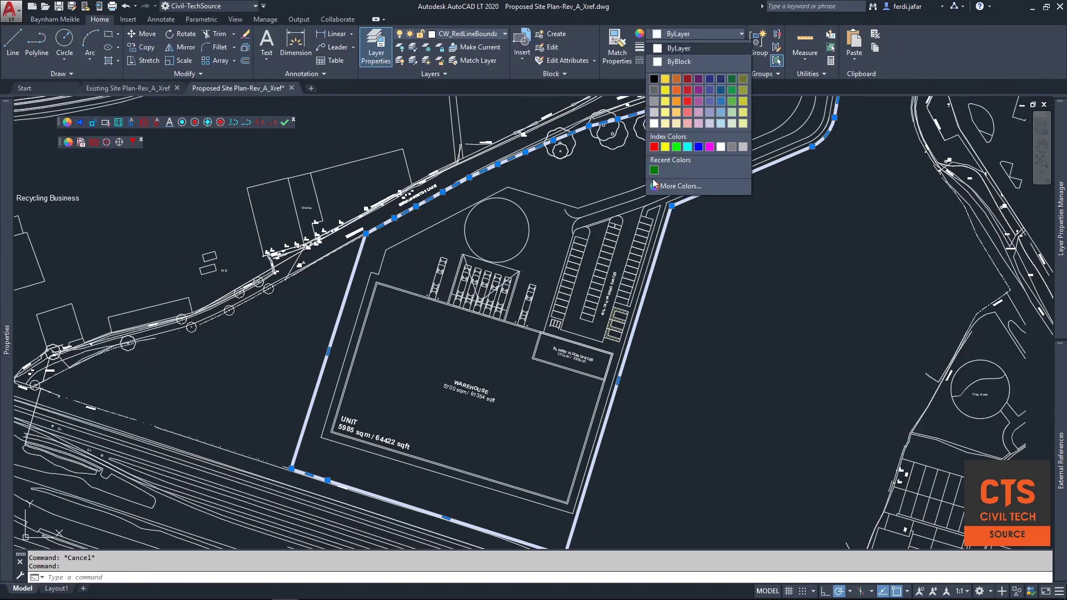
left_click(654, 146)
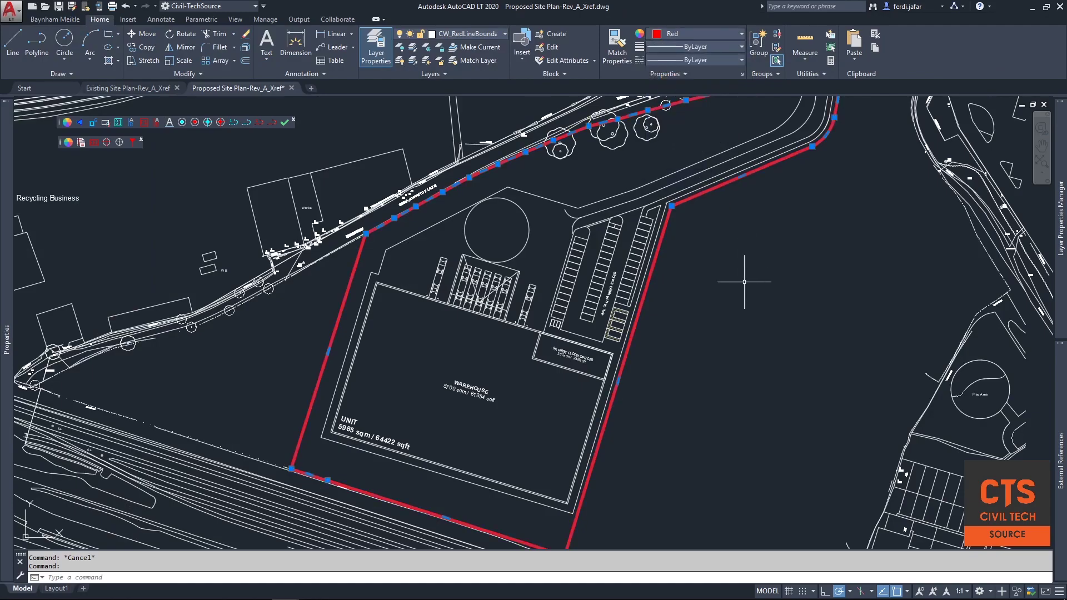
key("Escape")
scroll(679, 355, "down", 4)
scroll(608, 319, "up", 4)
scroll(596, 300, "down", 3)
middle_click_drag(566, 383, 444, 276)
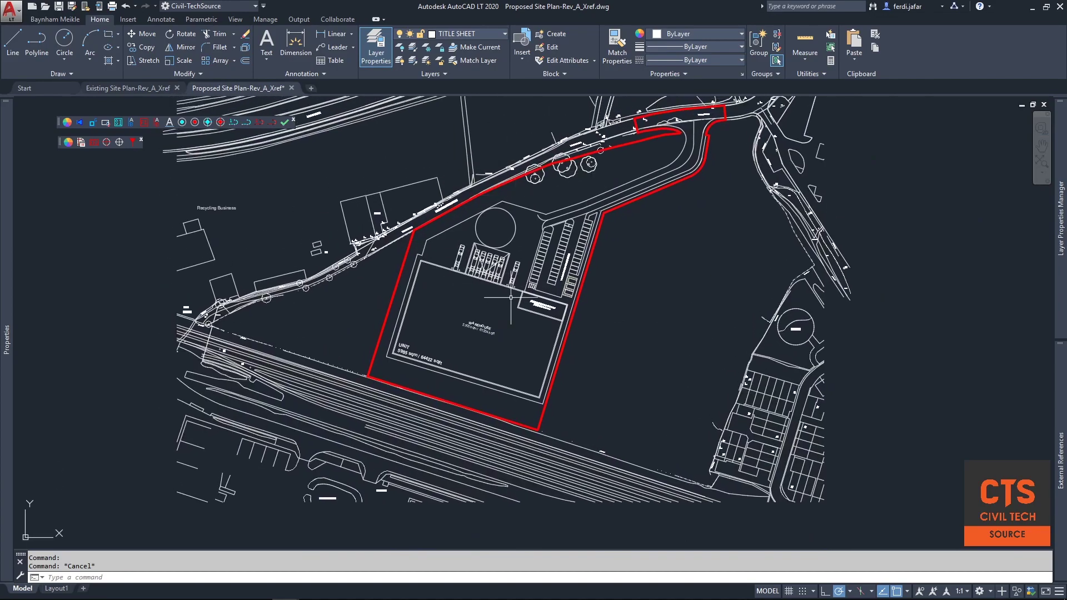
scroll(403, 251, "up", 2)
left_click(403, 252)
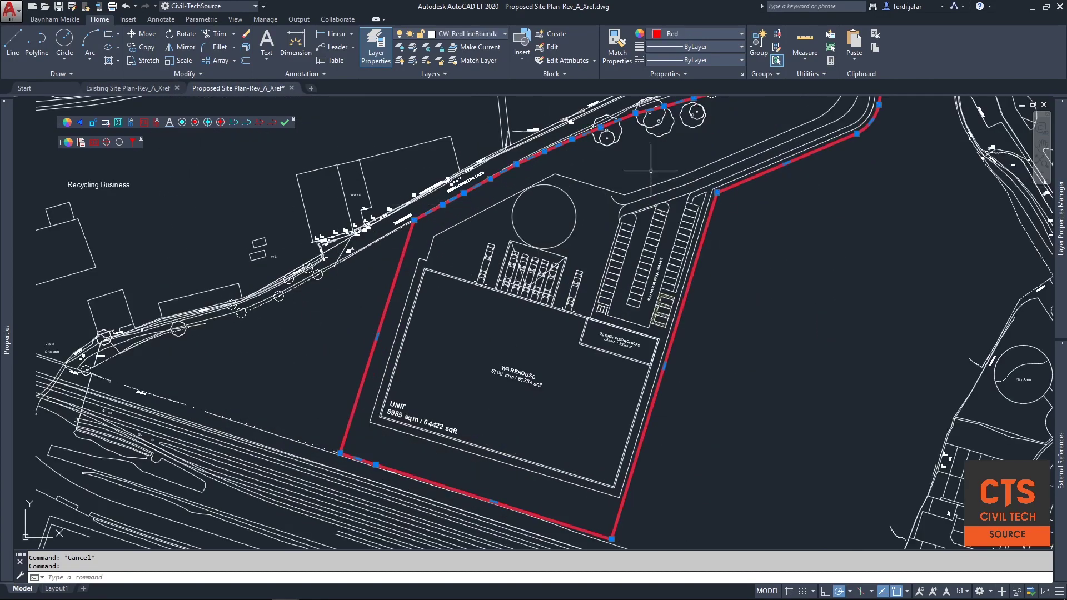
left_click(682, 31)
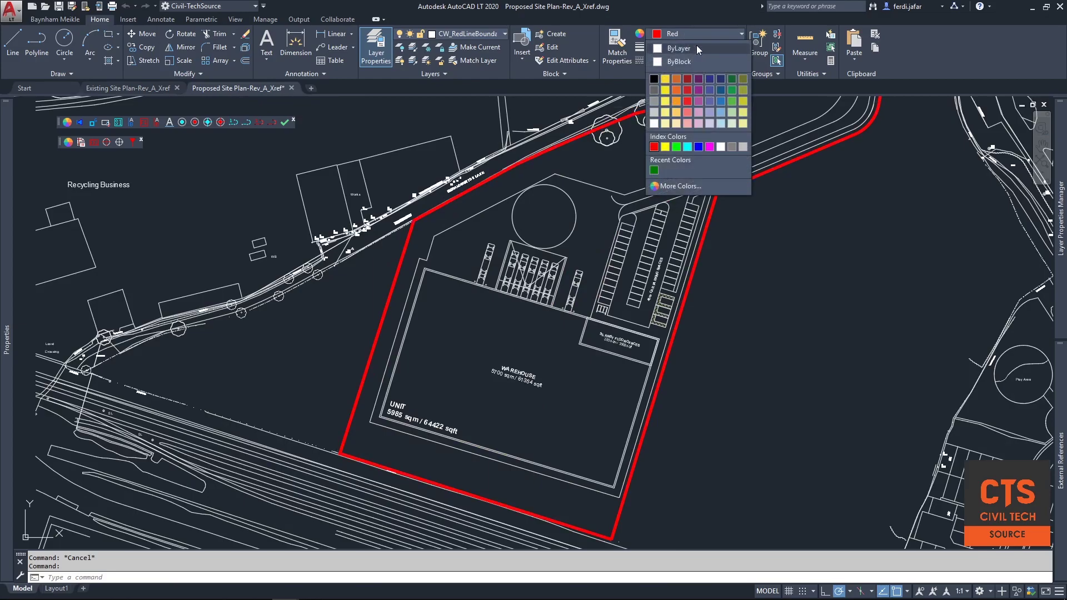
key("Escape")
scroll(767, 268, "down", 3)
key("Escape")
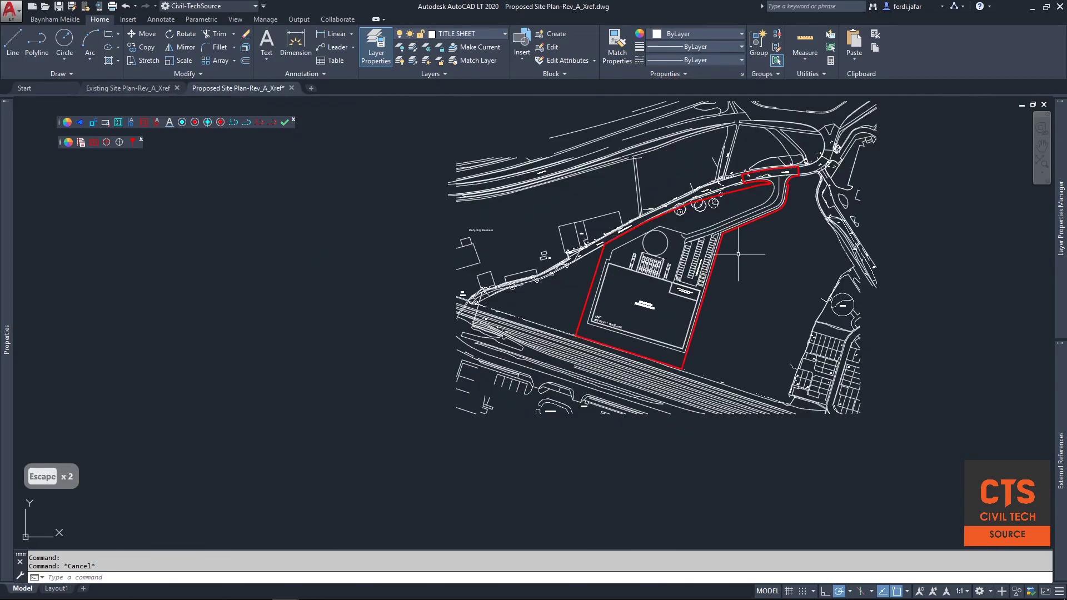
Save the cleaned-up proposed site plan drawing under its current name
scroll(577, 285, "up", 2)
middle_click_drag(609, 243, 602, 260)
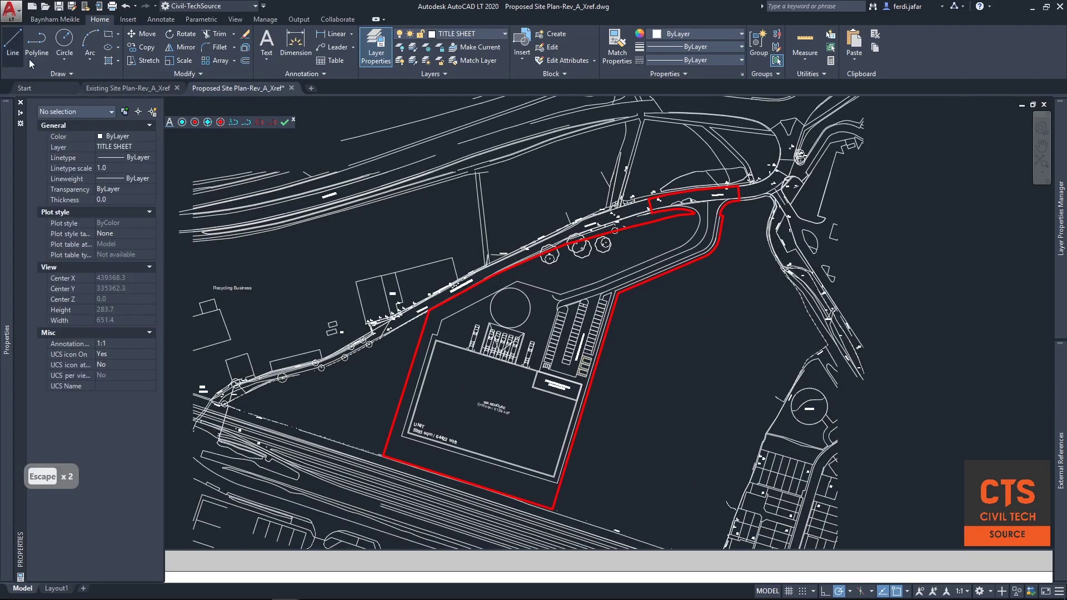
left_click(59, 7)
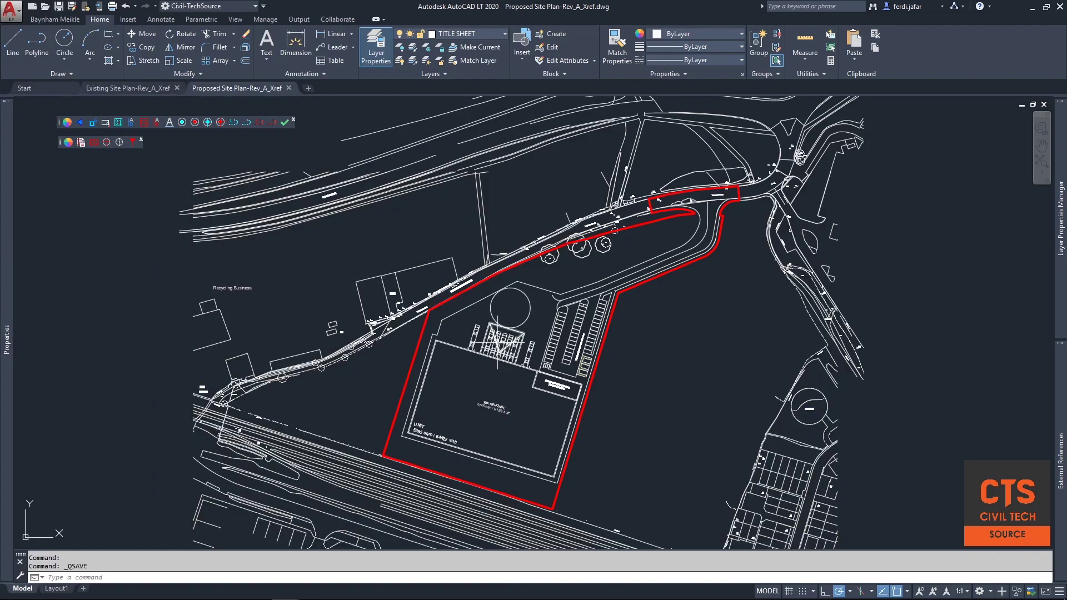
Attach Existing Site Plan-Rev_A_Xref.dwg as an overlay with relative path, scale 1 and insertion point 0,0,0 to compare the two plans' alignment
middle_click_drag(414, 337, 395, 308)
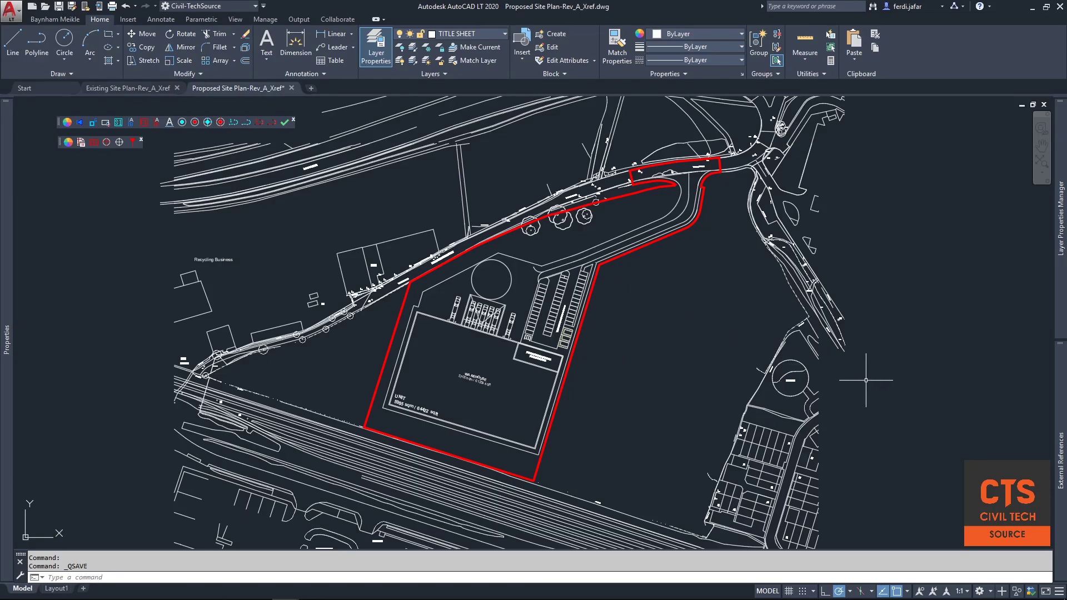
mouse_move(1062, 409)
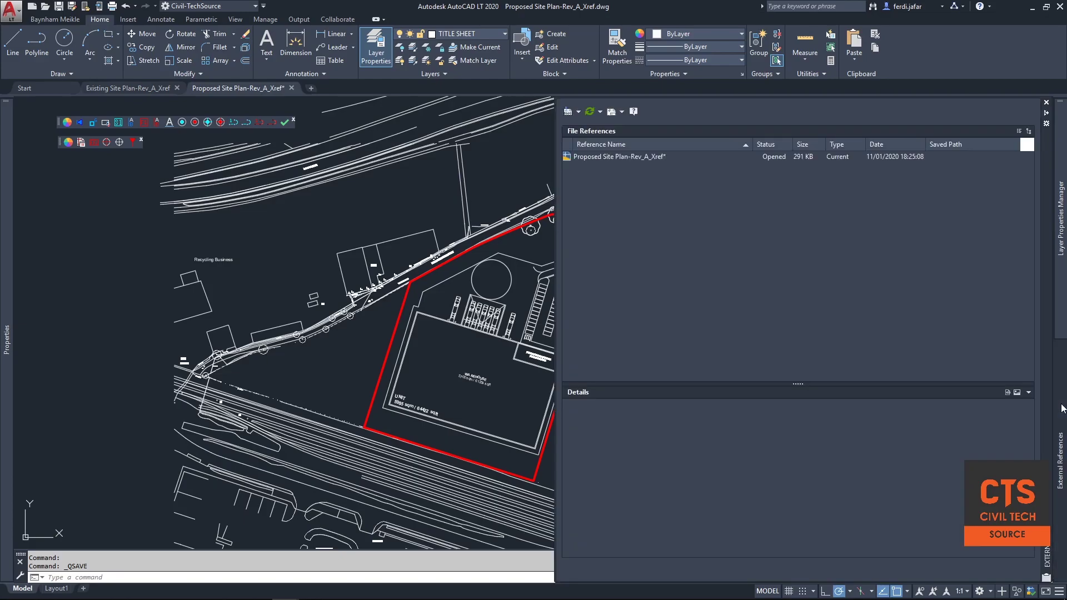
left_click(578, 114)
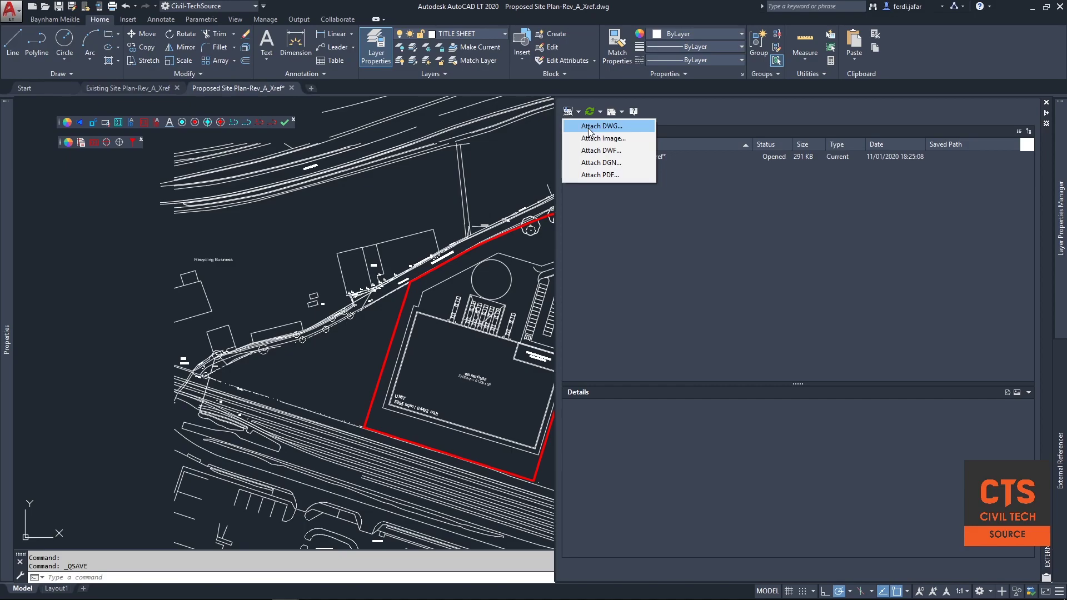
left_click(589, 127)
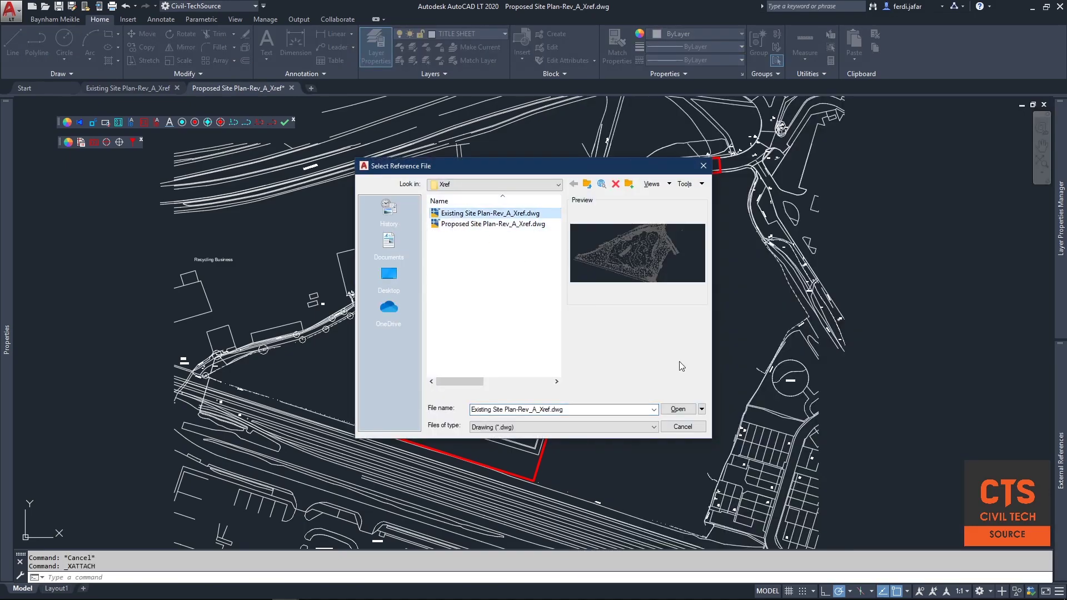
left_click(677, 409)
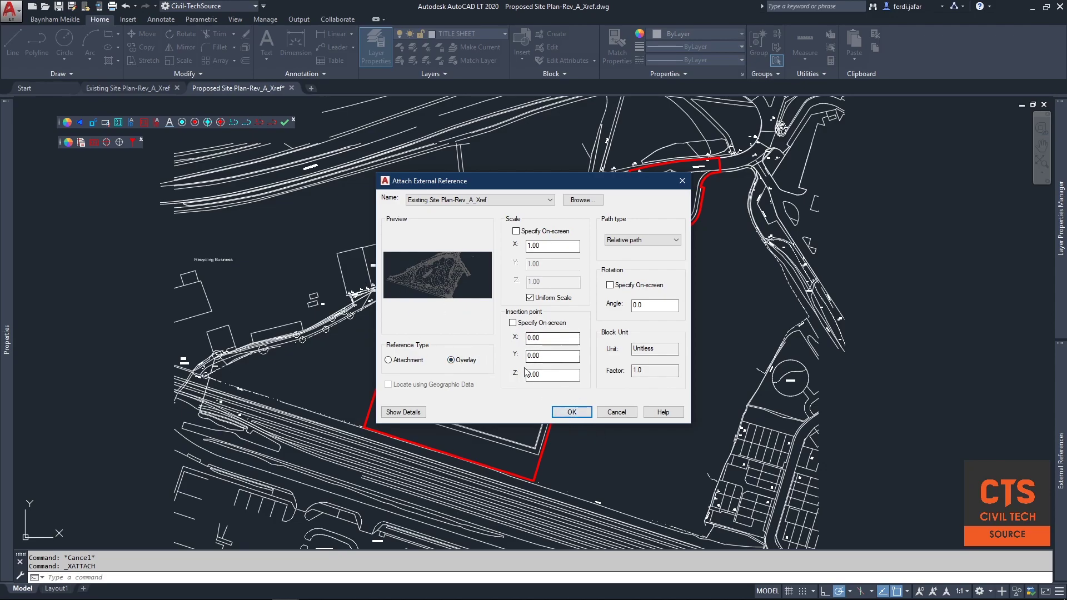
left_click(576, 411)
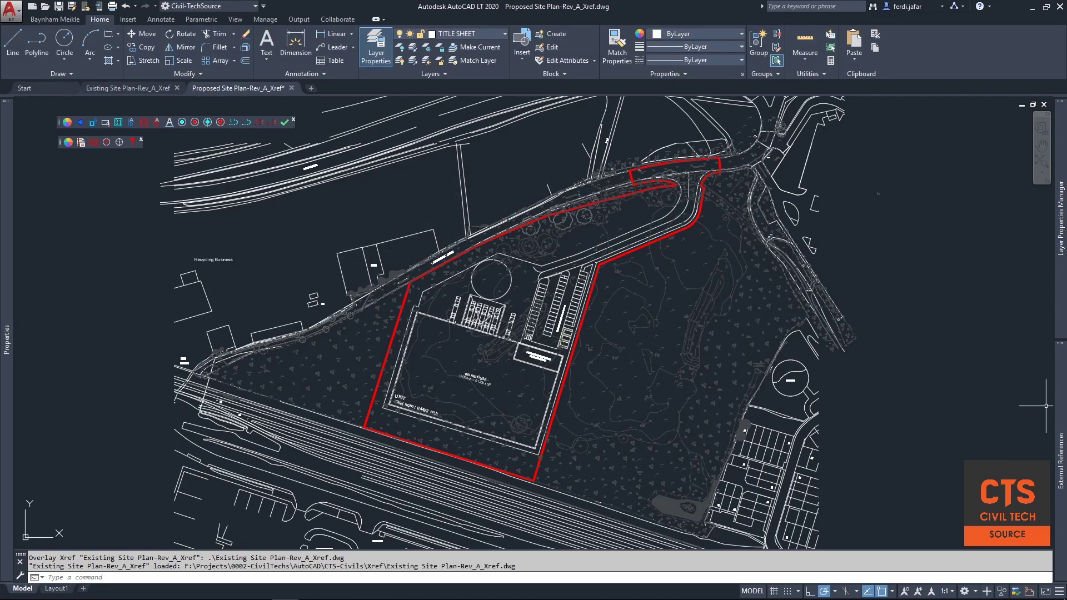
Detach the Existing Site Plan-Rev_A_Xref reference from the proposed site plan and save the drawing
mouse_move(1062, 405)
right_click(596, 170)
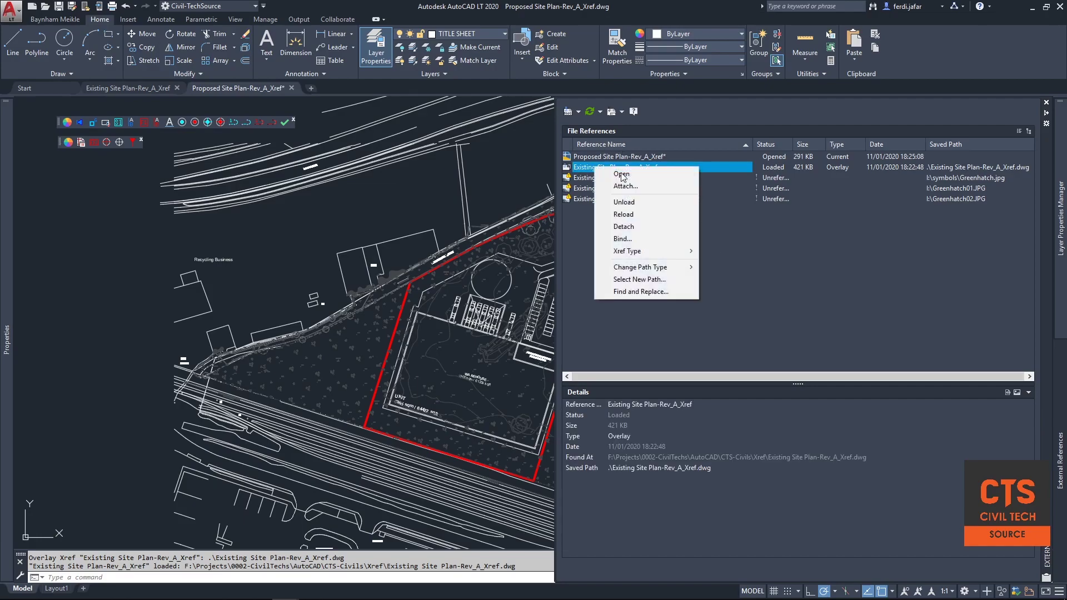
left_click(622, 226)
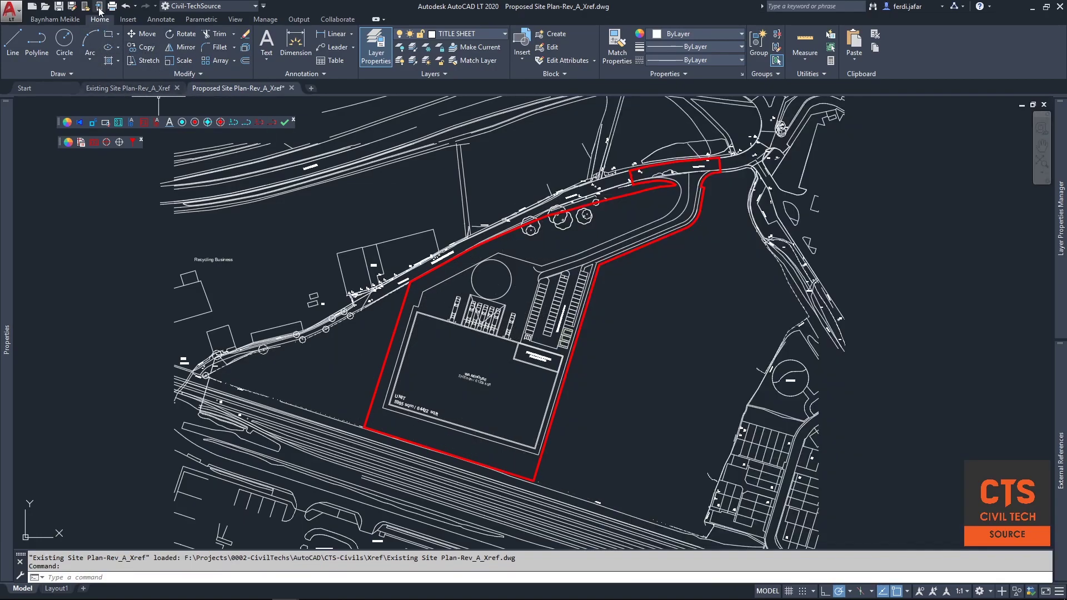
left_click(59, 6)
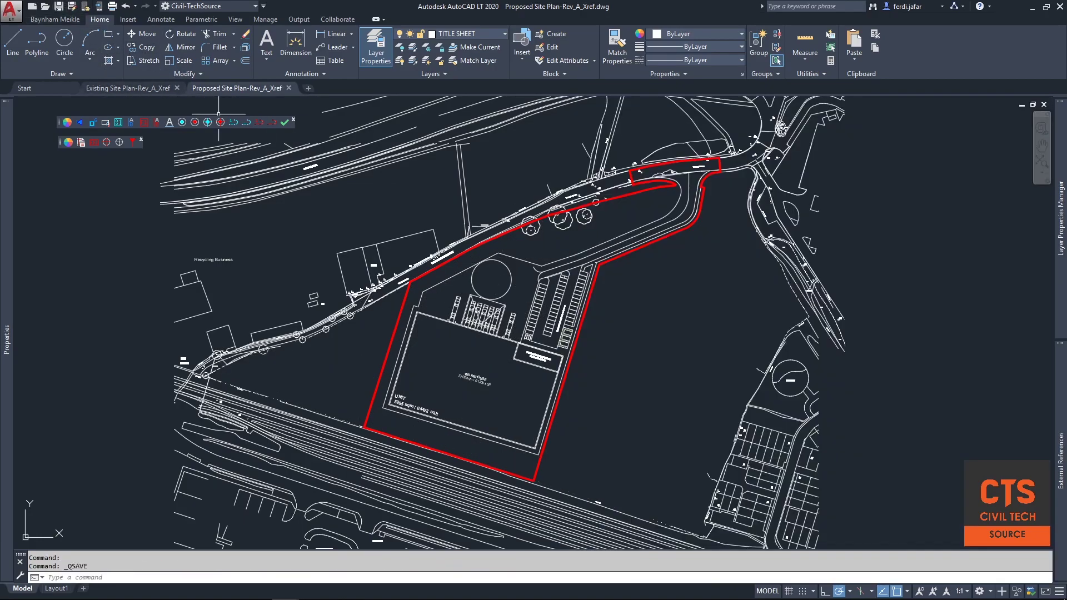
Create a new drawing from the CTS-A1_Civils.dwt template
left_click(45, 89)
left_click(261, 281)
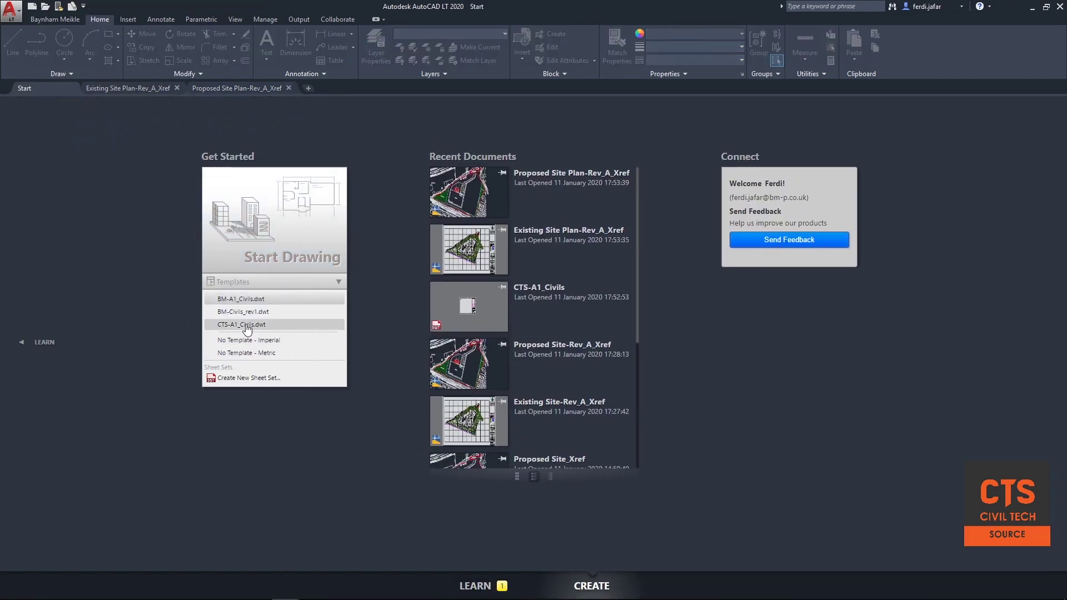
left_click(277, 326)
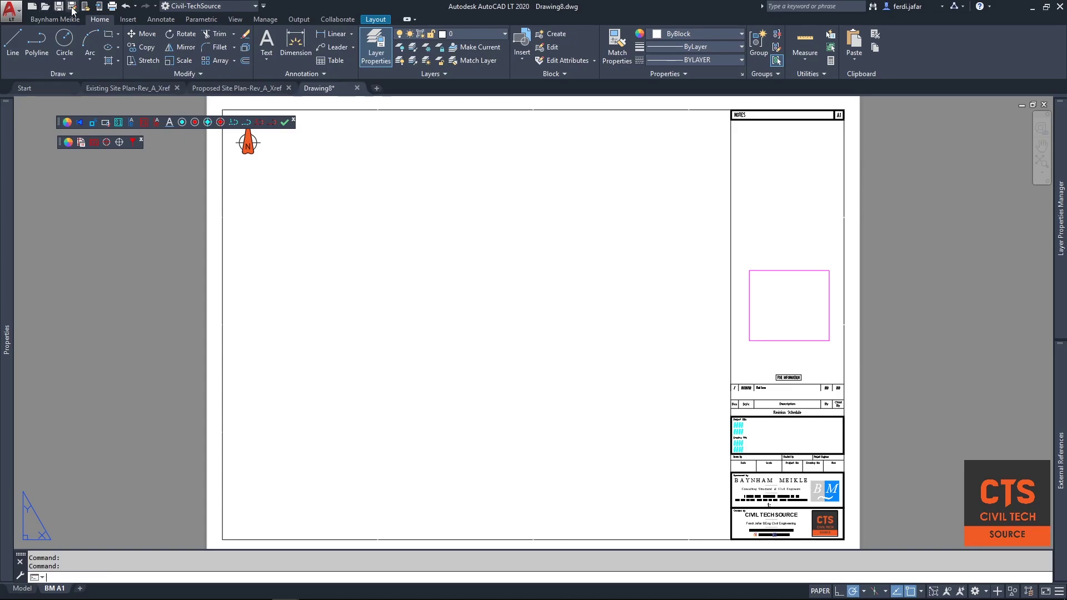
Save the new drawing as 0001-000-Template.dwg in the CTS-Civils folder
left_click(72, 8)
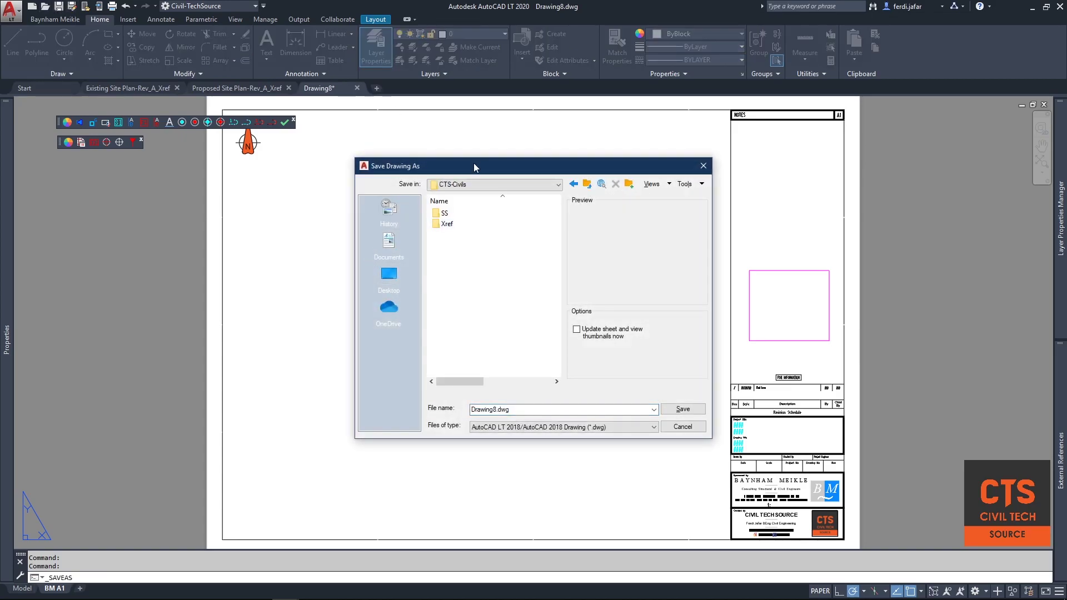
left_click(497, 409)
type("0000")
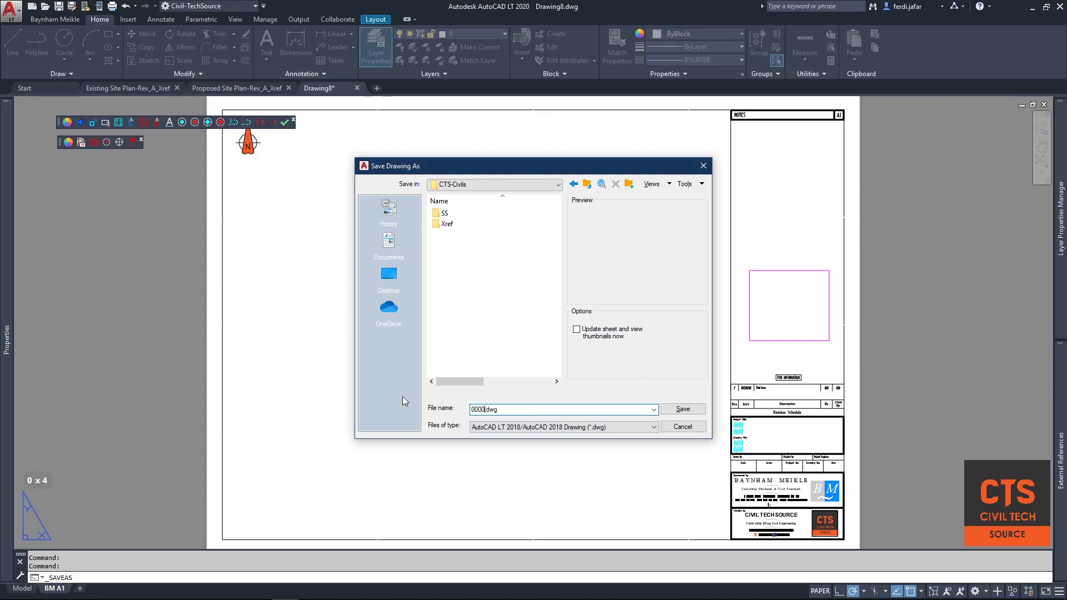
key("BackSpace")
type("1-000-Template")
left_click(679, 410)
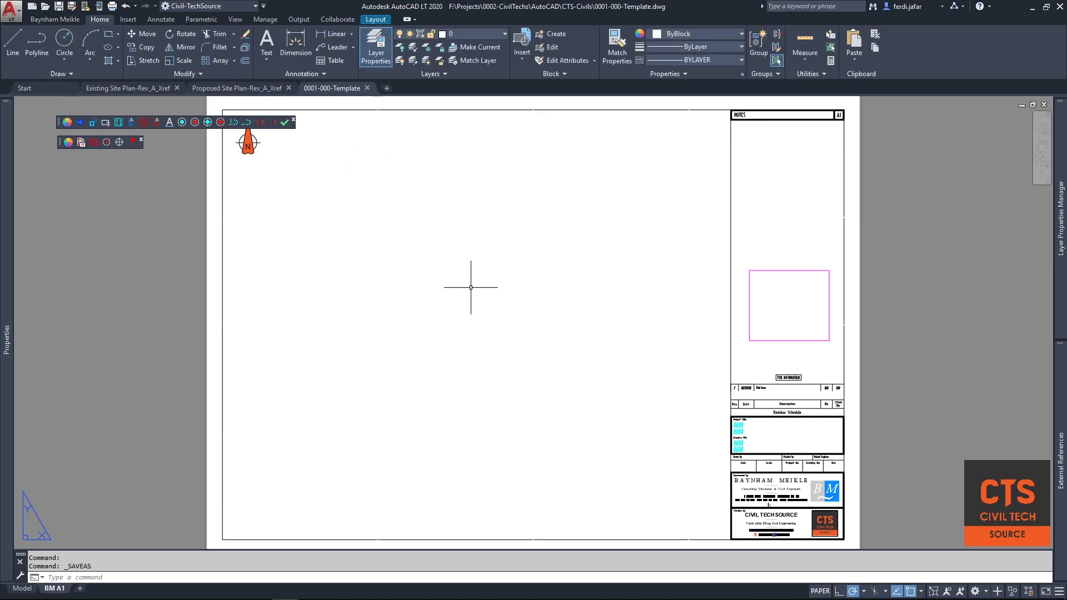
Attach the existing and proposed site plan Xrefs in model space as overlays with relative path, scale 1 and insertion point 0,0,0
middle_click_drag(461, 332, 469, 312)
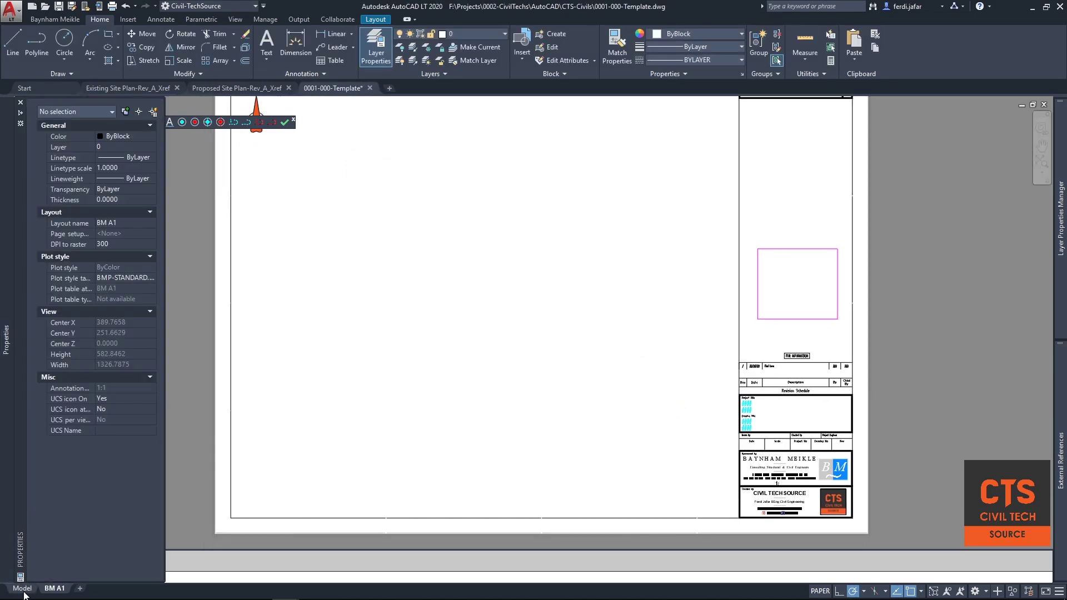
left_click(22, 588)
type("xref")
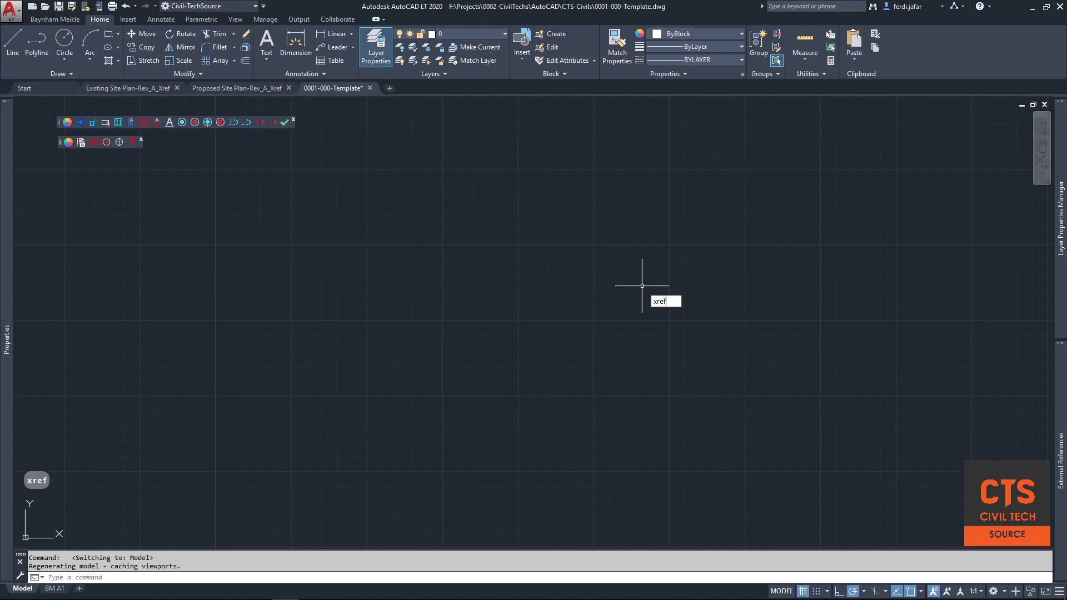
key("Return")
left_click(576, 115)
left_click(585, 127)
left_click(472, 224)
left_click(478, 213, "shift")
left_click(678, 408)
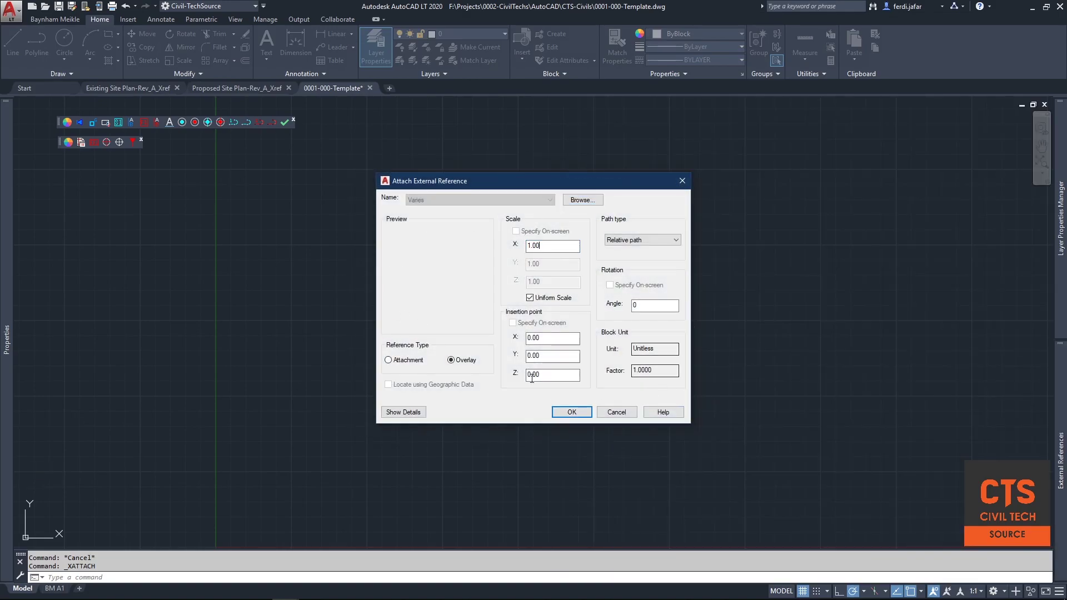
left_click(528, 341)
left_click(569, 412)
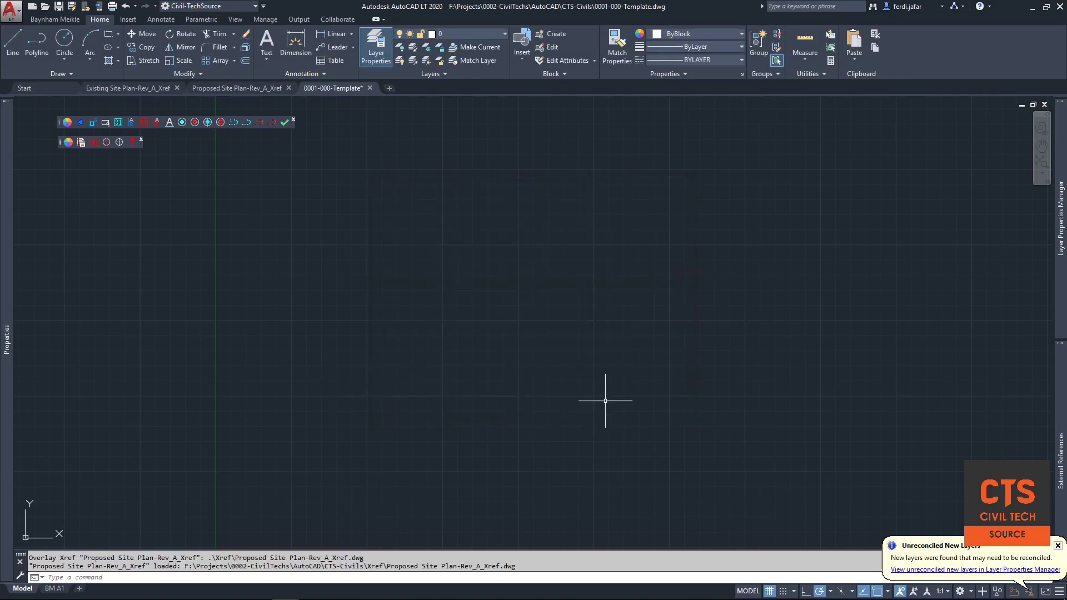
Zoom to the drawing extents and examine how the two site plans overlay around the warehouse and car parking
type("zoom")
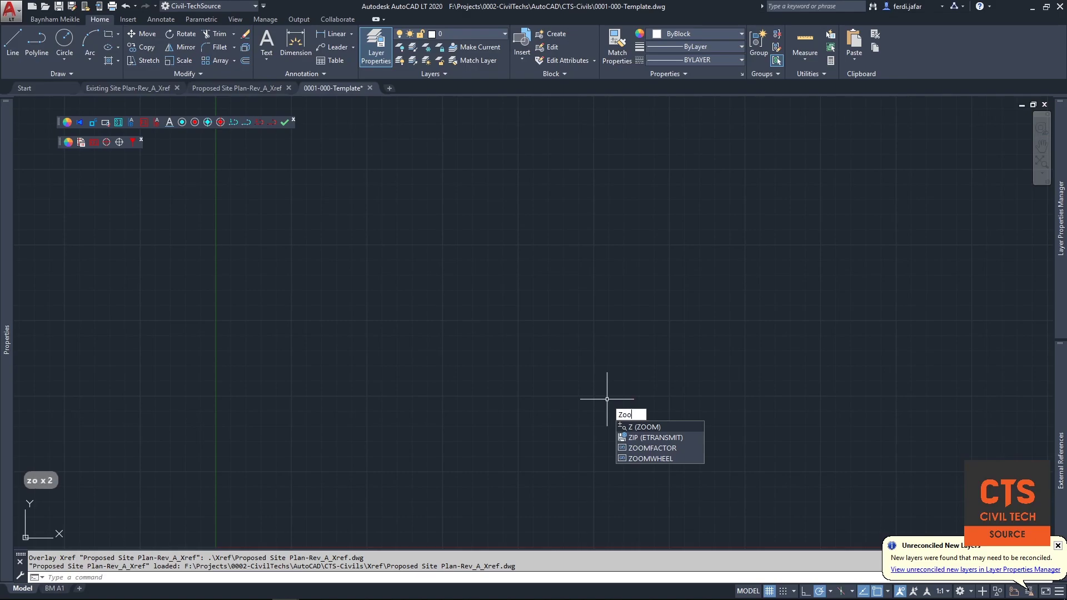
key("Return")
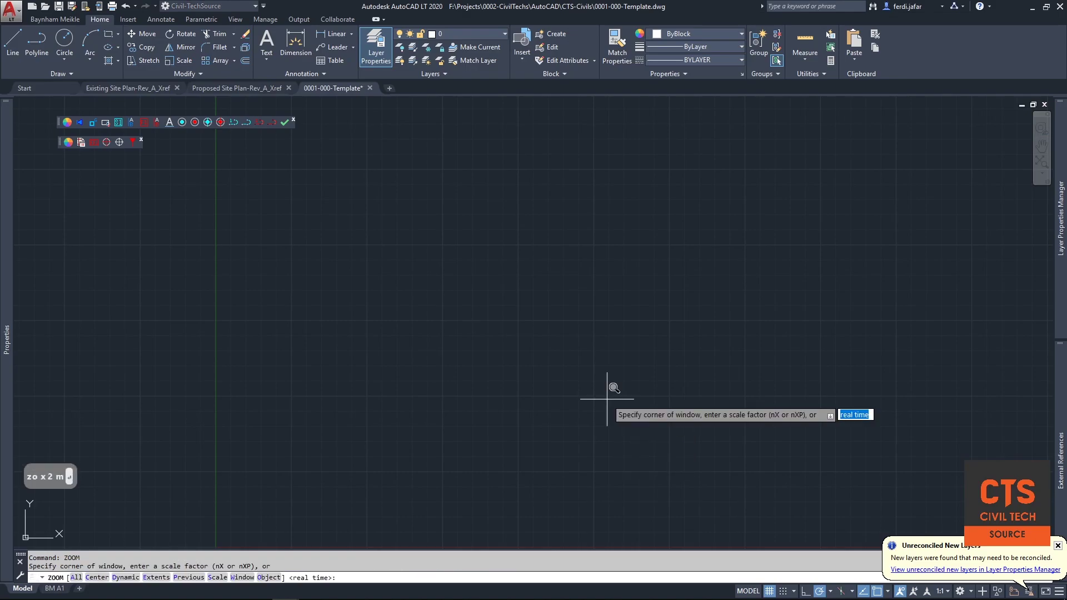
type("e")
key("Return")
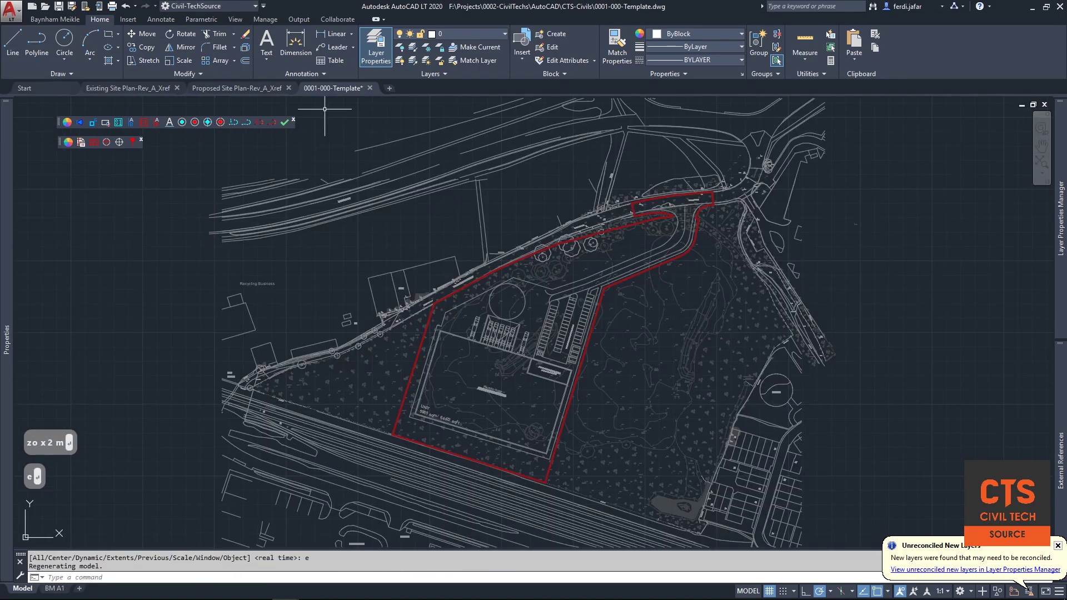
scroll(558, 395, "up", 2)
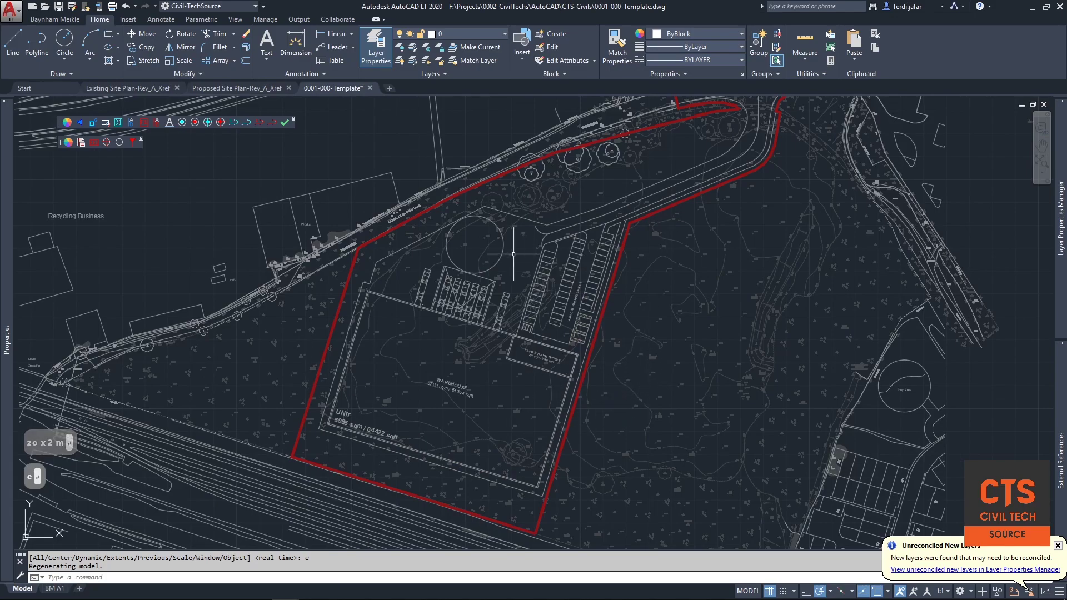
scroll(489, 251, "up", 4)
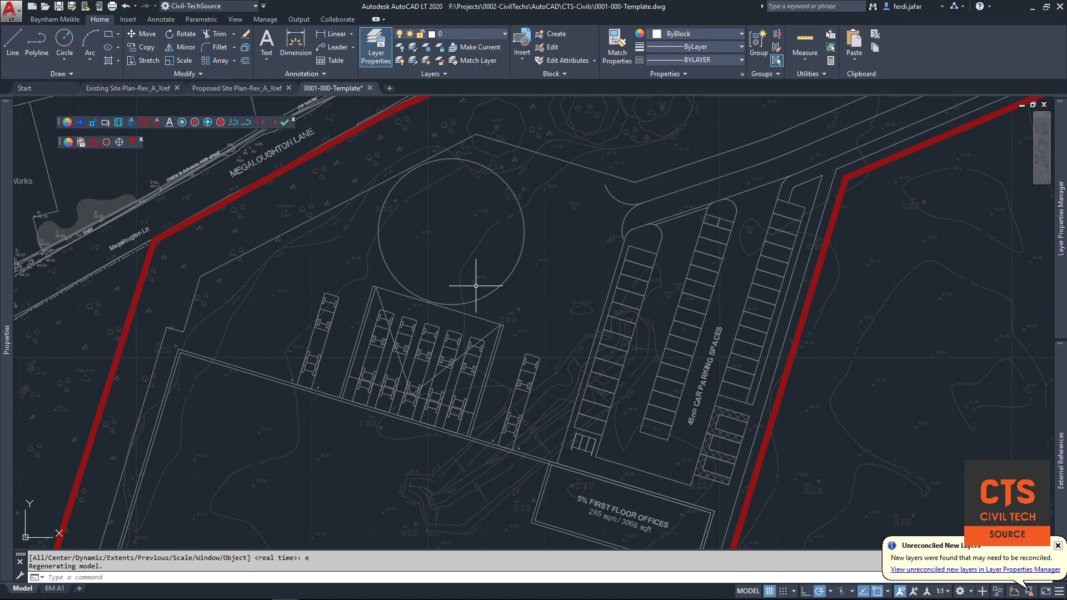
scroll(639, 264, "down", 4)
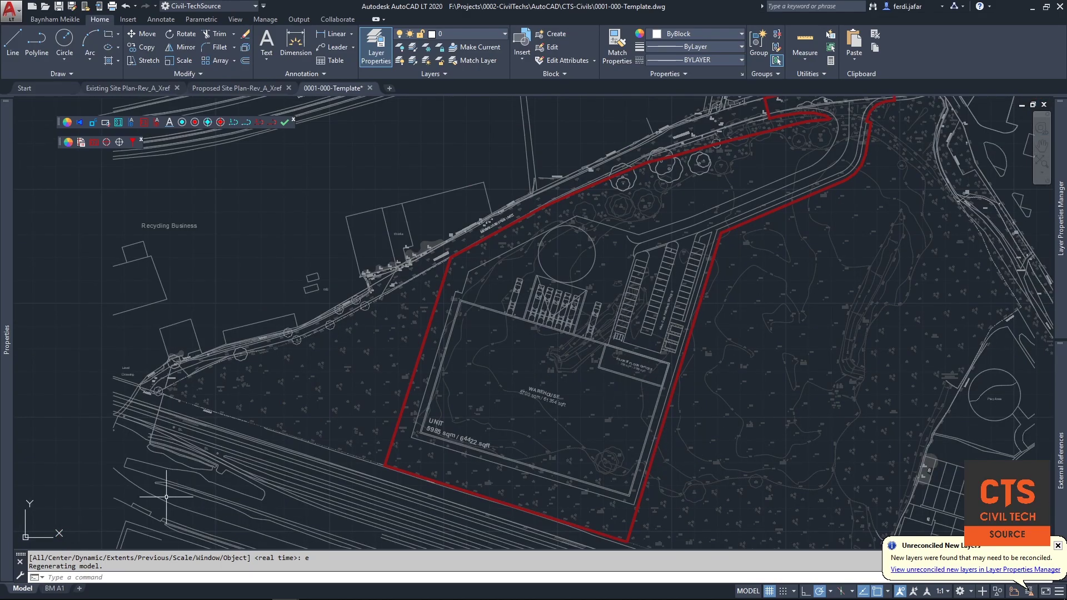
Check the unreferenced Greenhatch images nested under the existing site plan in the external references list
mouse_move(1057, 429)
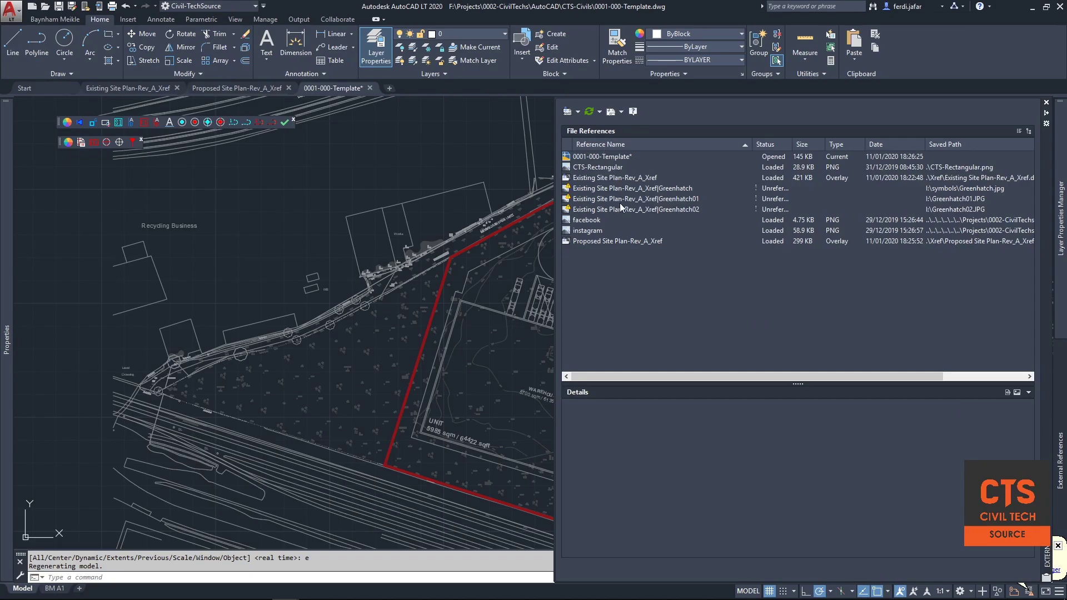
left_click(638, 189)
left_click(644, 200)
left_click(651, 209)
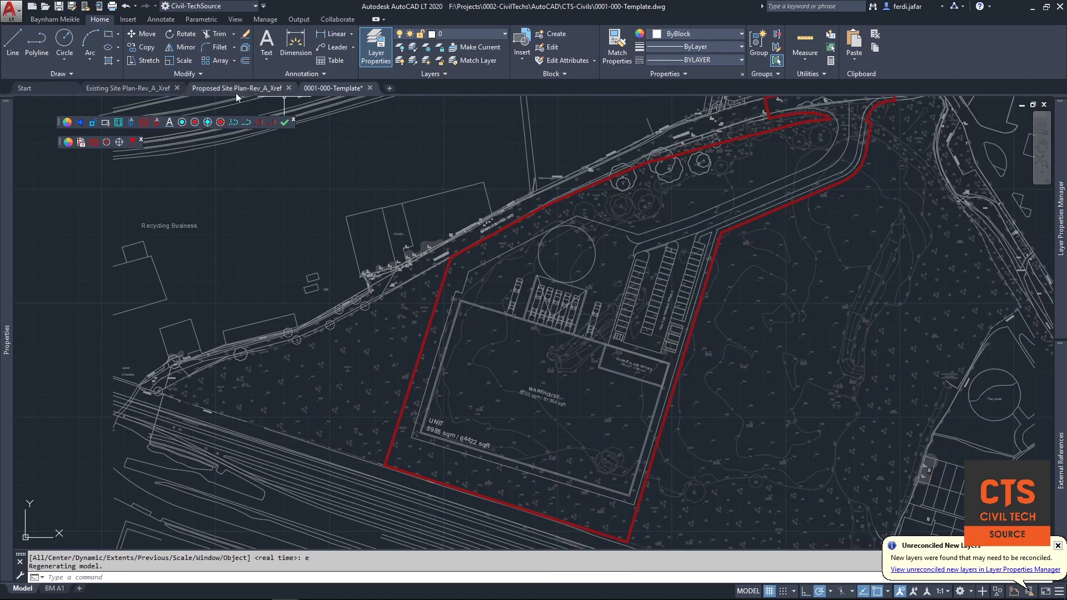
Detach the Greenhatch, Greenhatch01 and Greenhatch02 image references from the Existing Site Plan-Rev_A_Xref drawing and save it
left_click(145, 88)
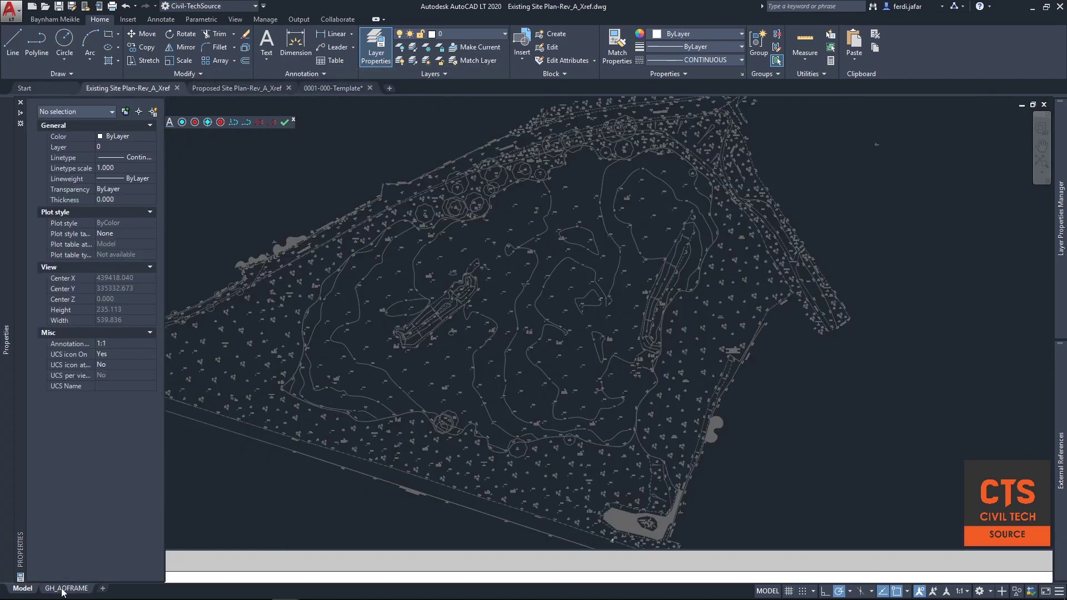
left_click(66, 588)
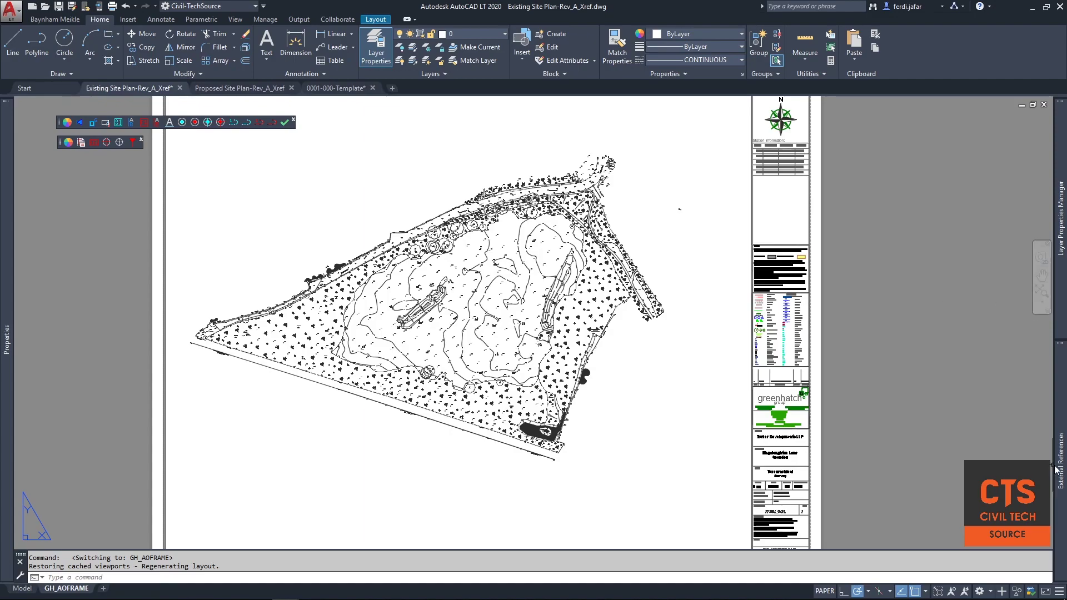
mouse_move(1057, 468)
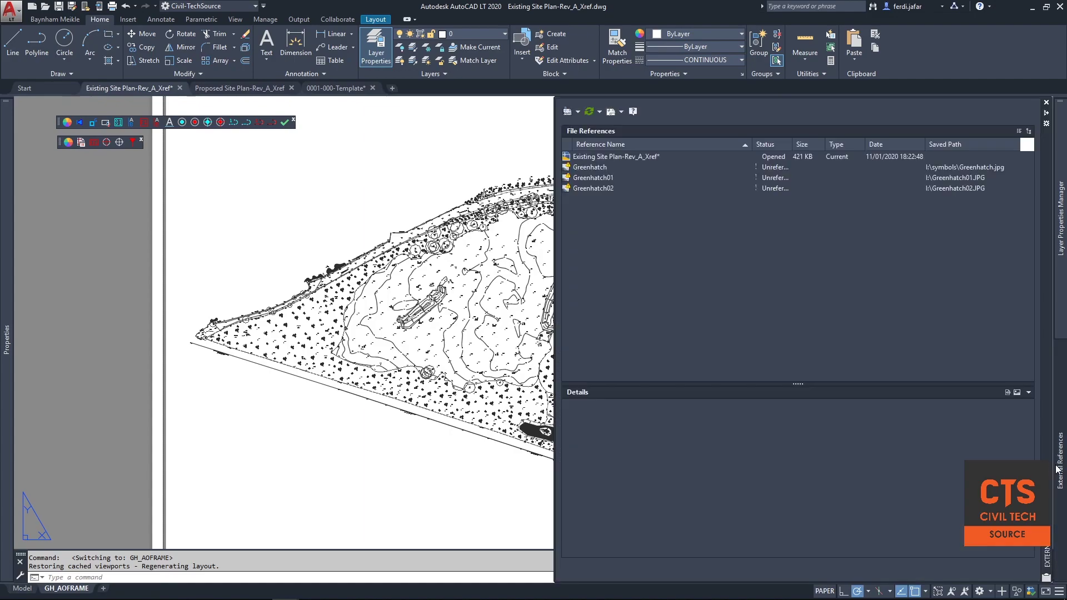
left_click(587, 170)
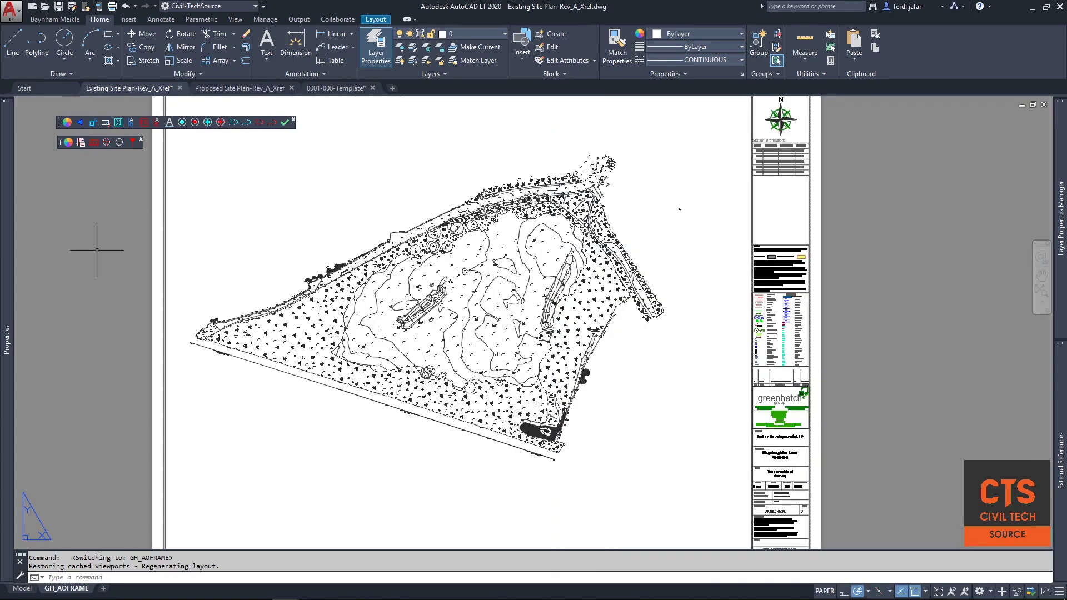
scroll(799, 359, "up", 5)
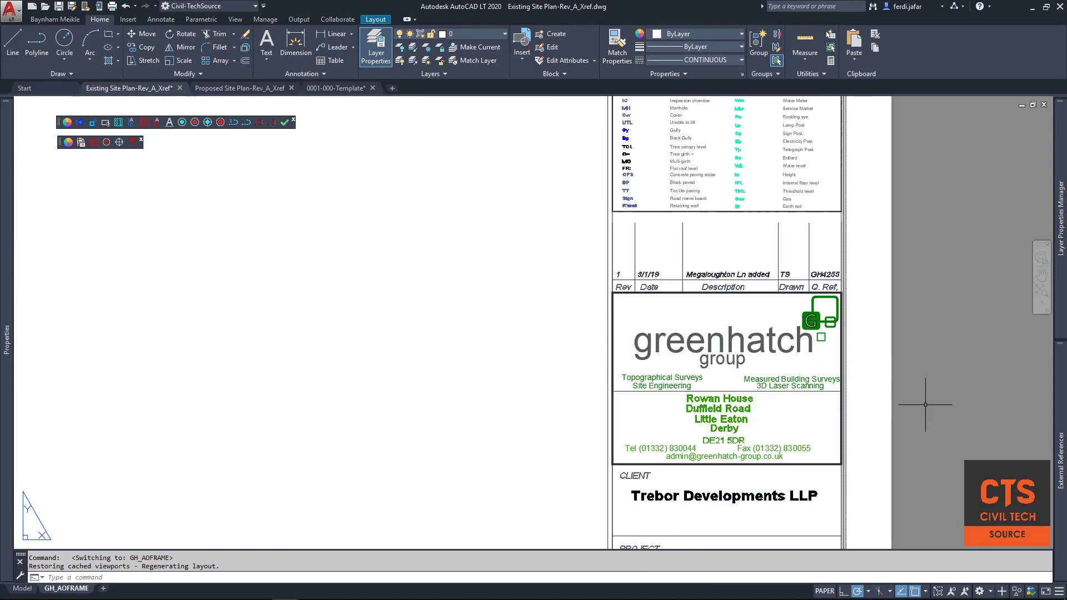
mouse_move(1057, 408)
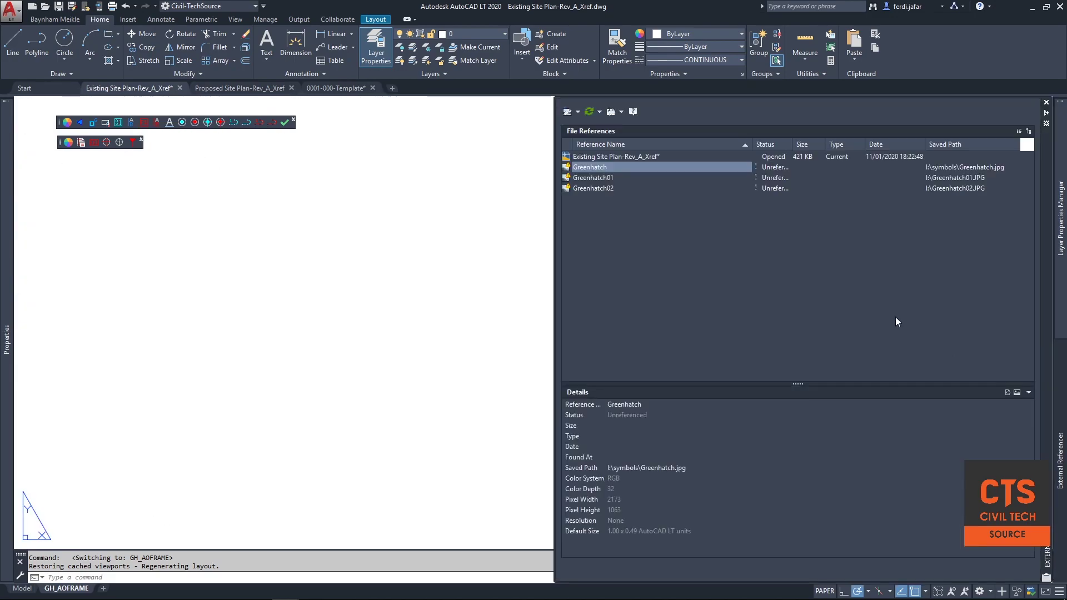
left_click(601, 188, "shift")
right_click(602, 187)
left_click(631, 241)
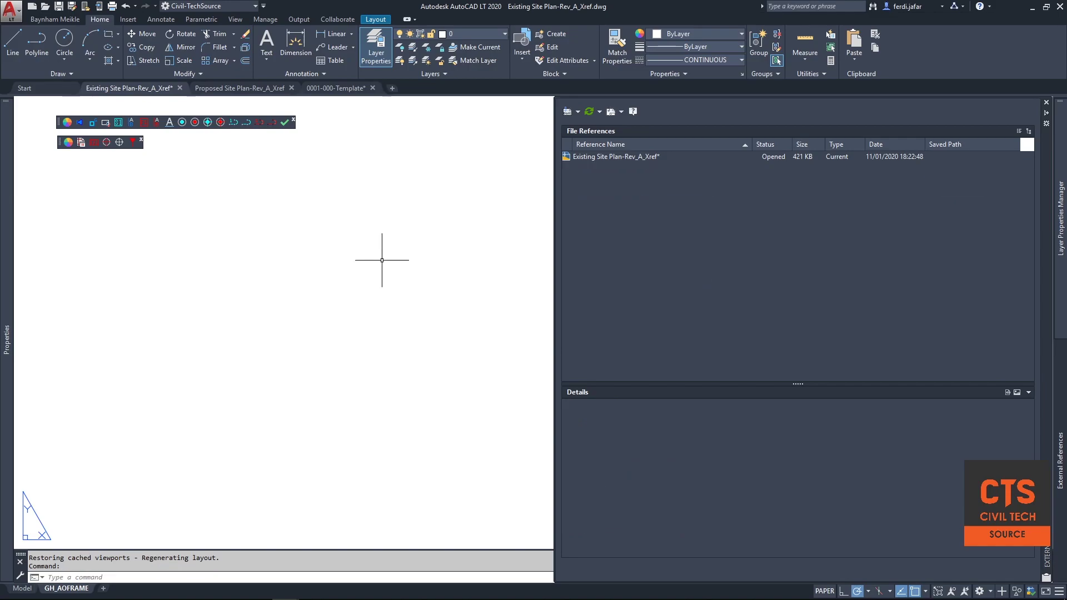
key("Escape")
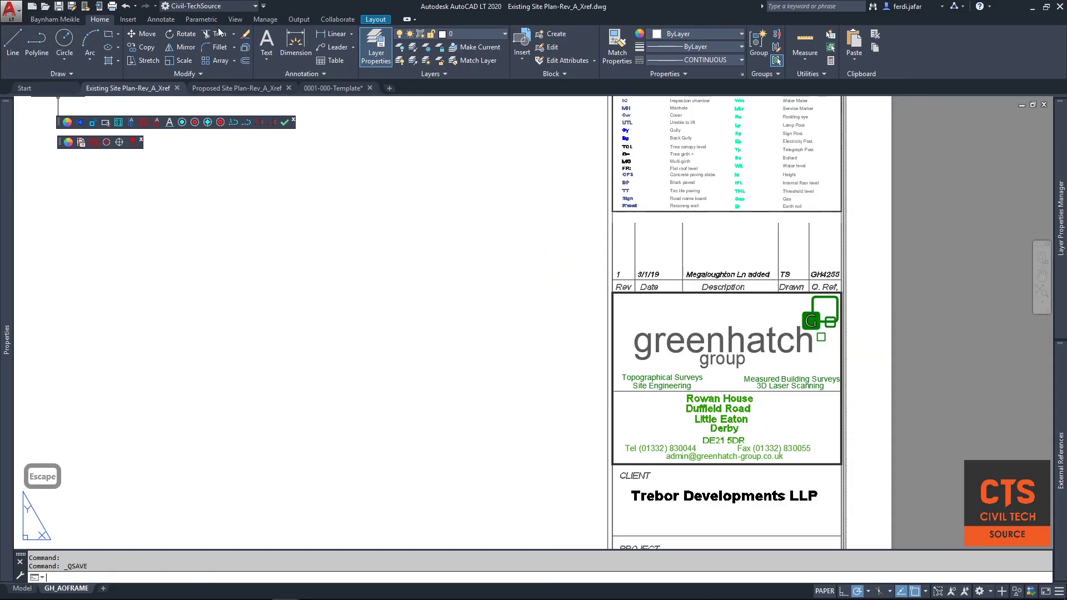
Reload the changed Existing Site Plan-Rev_A_Xref in the 0001-000-Template drawing and check its reference list
left_click(332, 89)
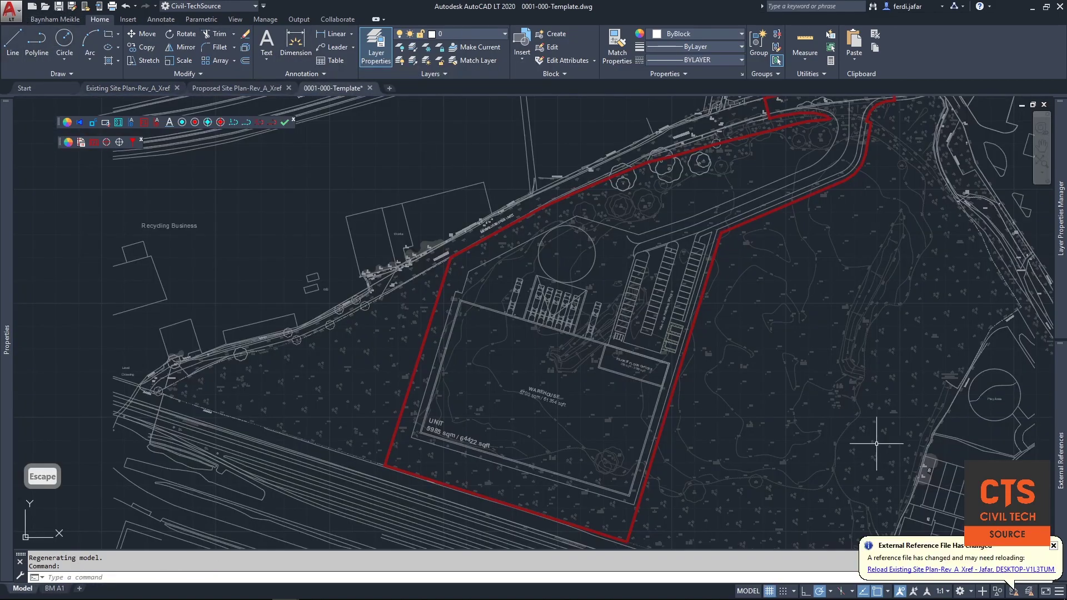
left_click(910, 569)
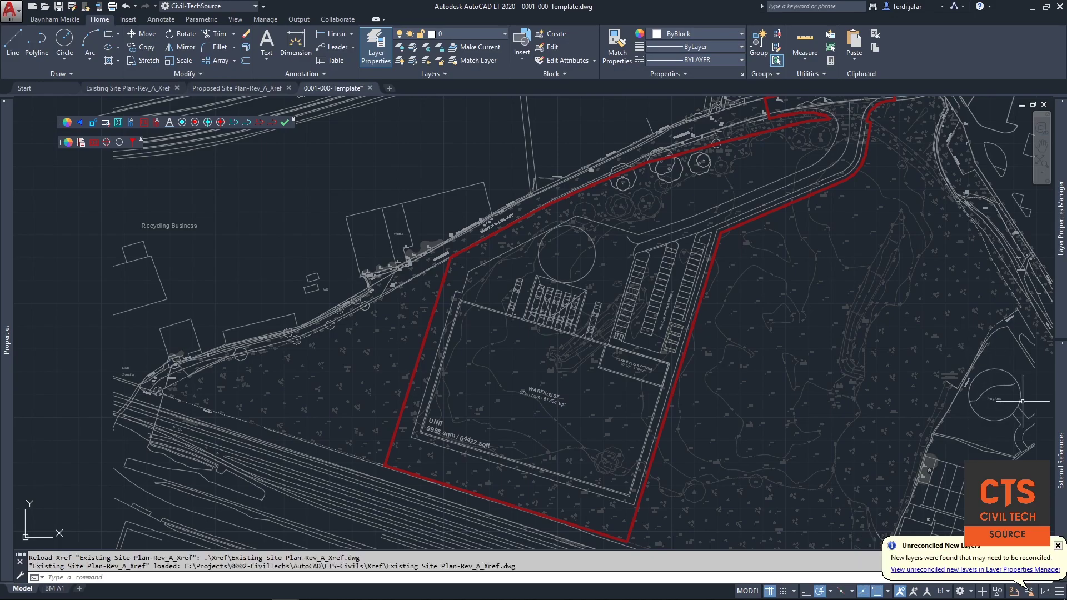
mouse_move(1057, 419)
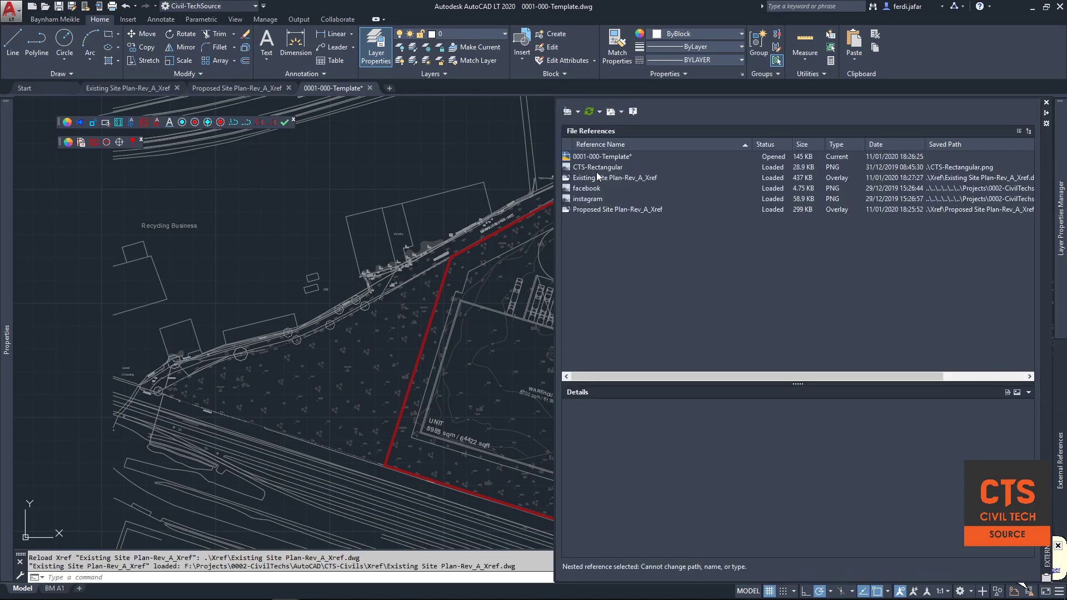
key("Escape")
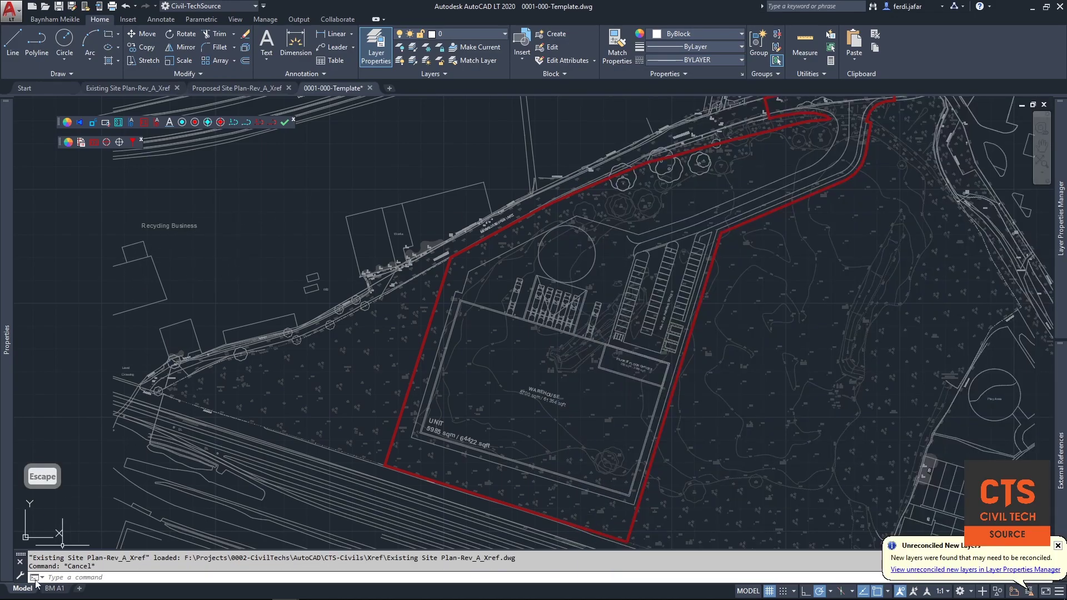
Create a rectangular viewport on the BM A1 layout filling the drawing frame up to the title block
left_click(55, 588)
scroll(381, 315, "down", 3)
middle_click_drag(381, 314, 385, 333)
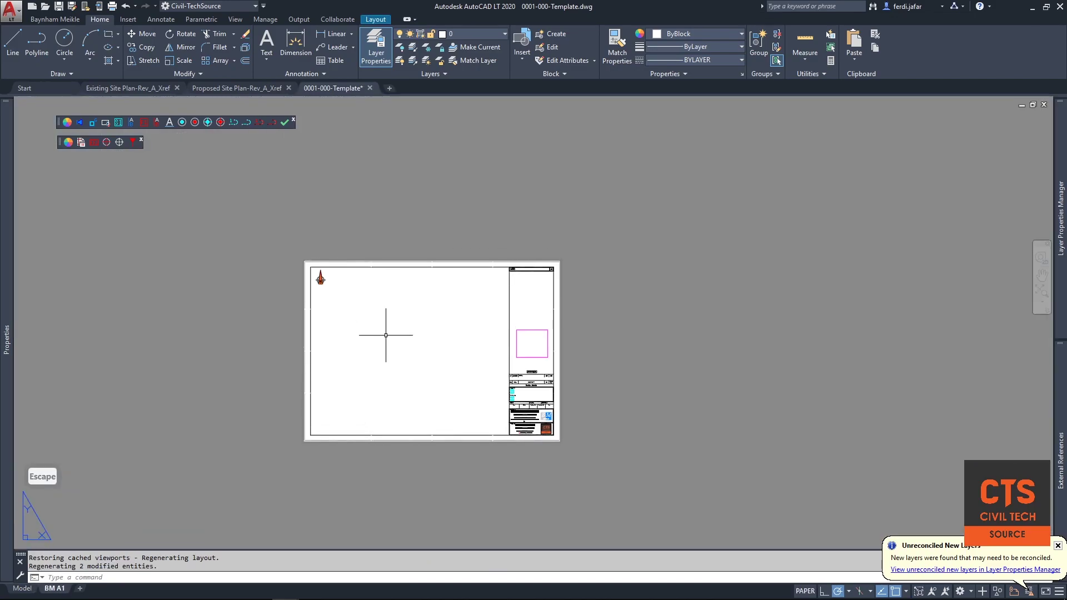
scroll(472, 350, "up", 2)
scroll(555, 278, "up", 2)
scroll(563, 281, "down", 2)
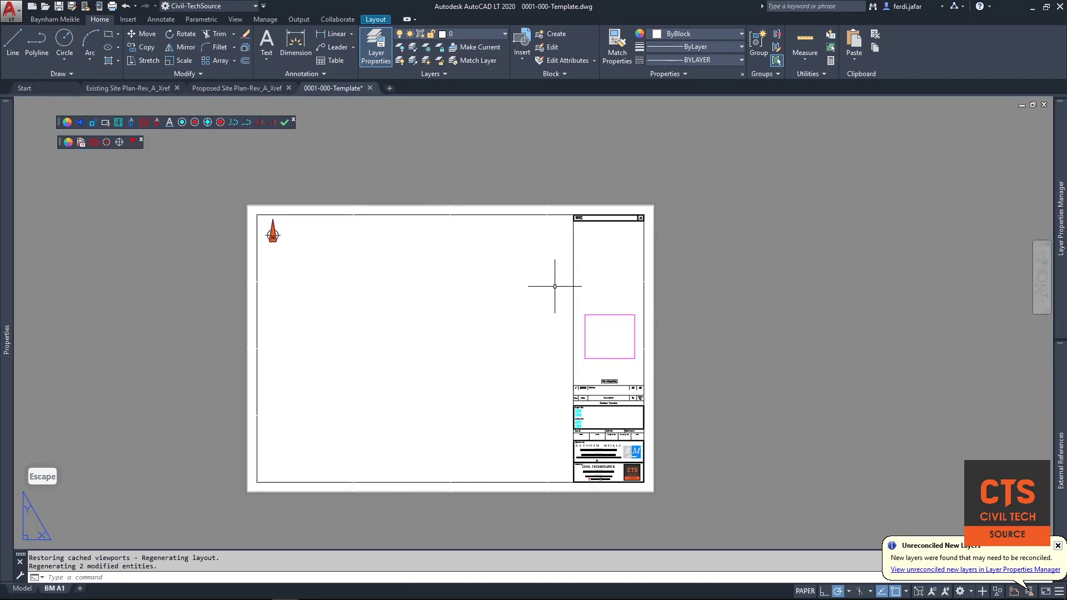
type("vpor")
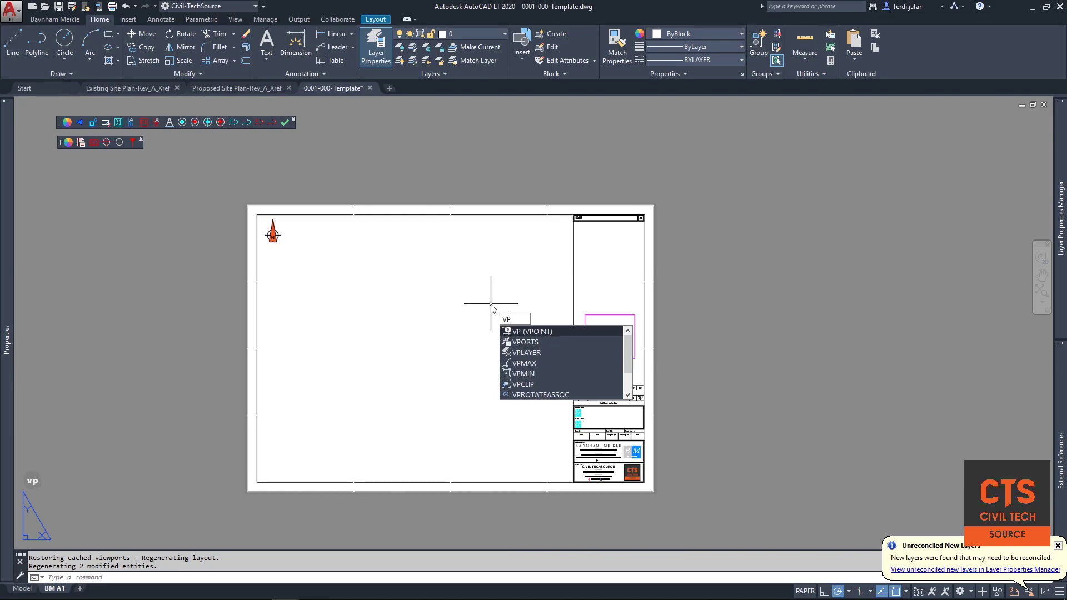
type("t")
key("Return")
left_click(402, 252)
left_click(574, 415)
left_click(256, 214)
scroll(562, 466, "up", 6)
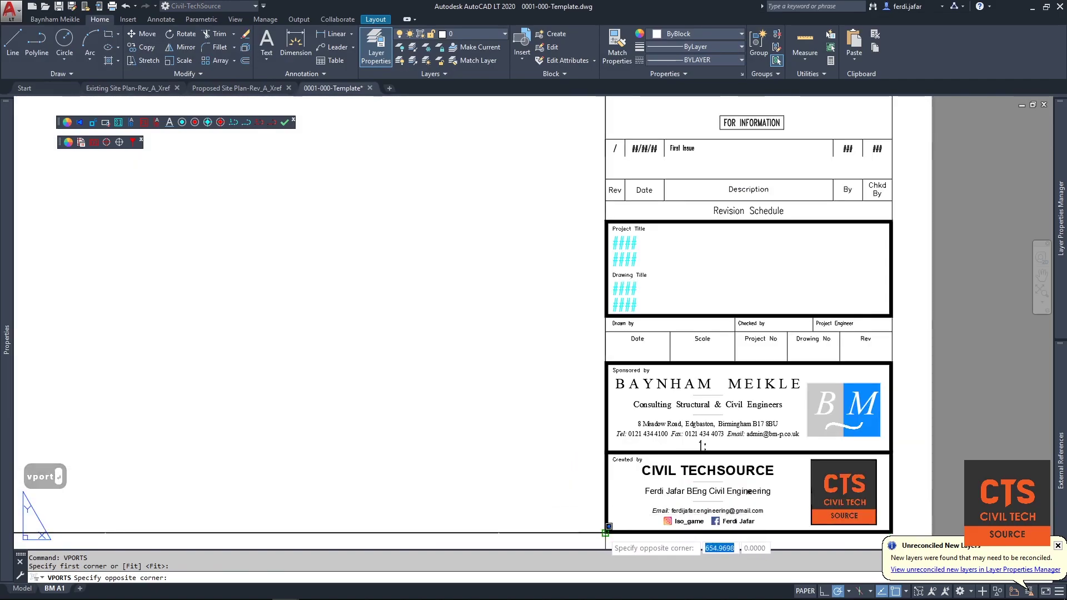
left_click(606, 532)
scroll(606, 500, "down", 5)
middle_click_drag(712, 148, 645, 172)
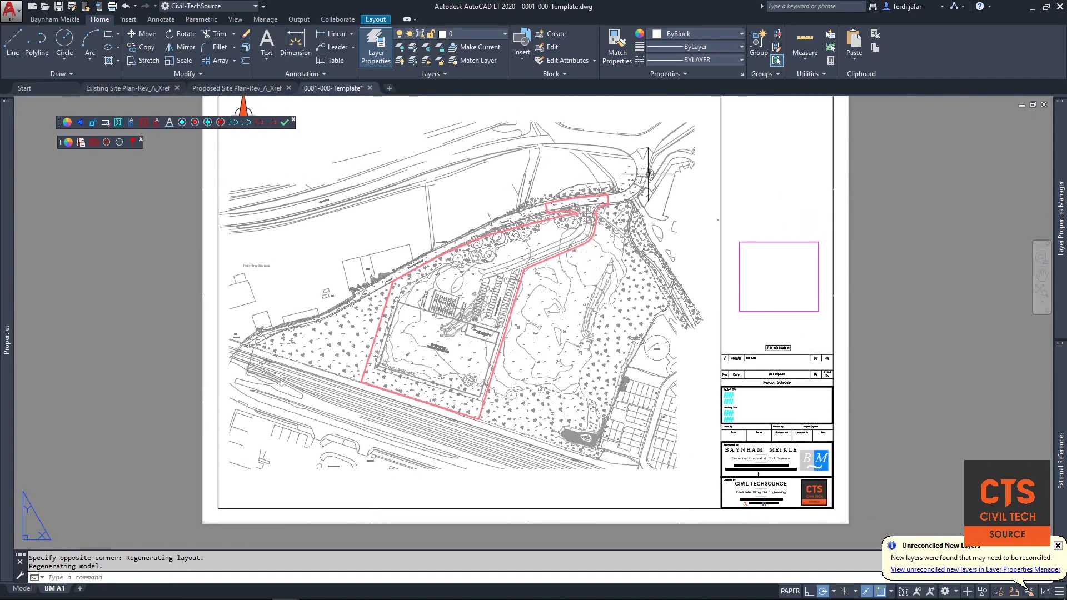
Set the scale of the new site plan viewport to 1:500 and save the drawing
scroll(644, 175, "down", 2)
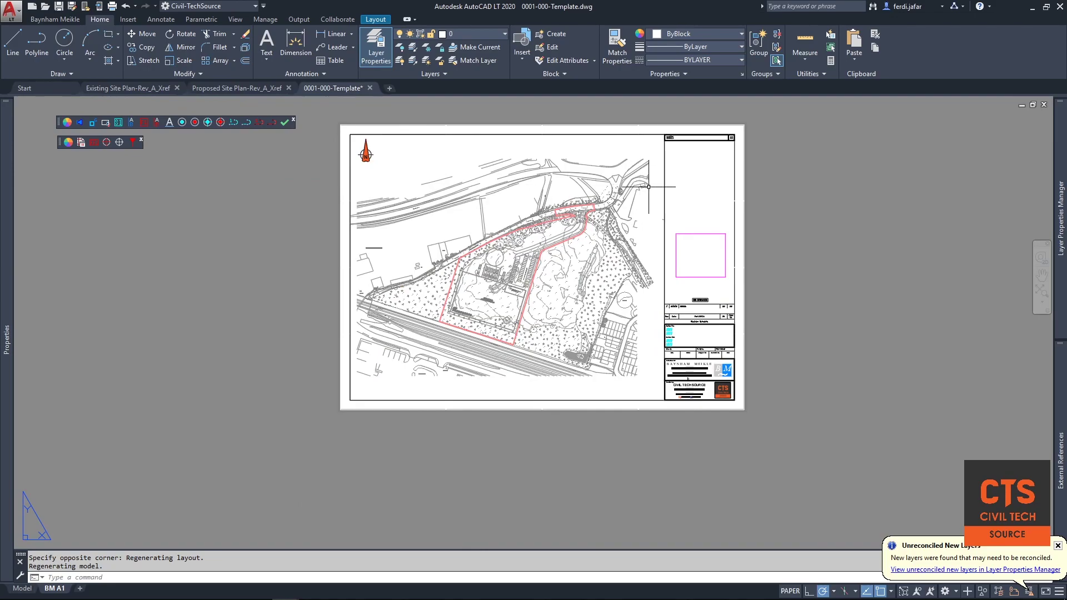
left_click(666, 186)
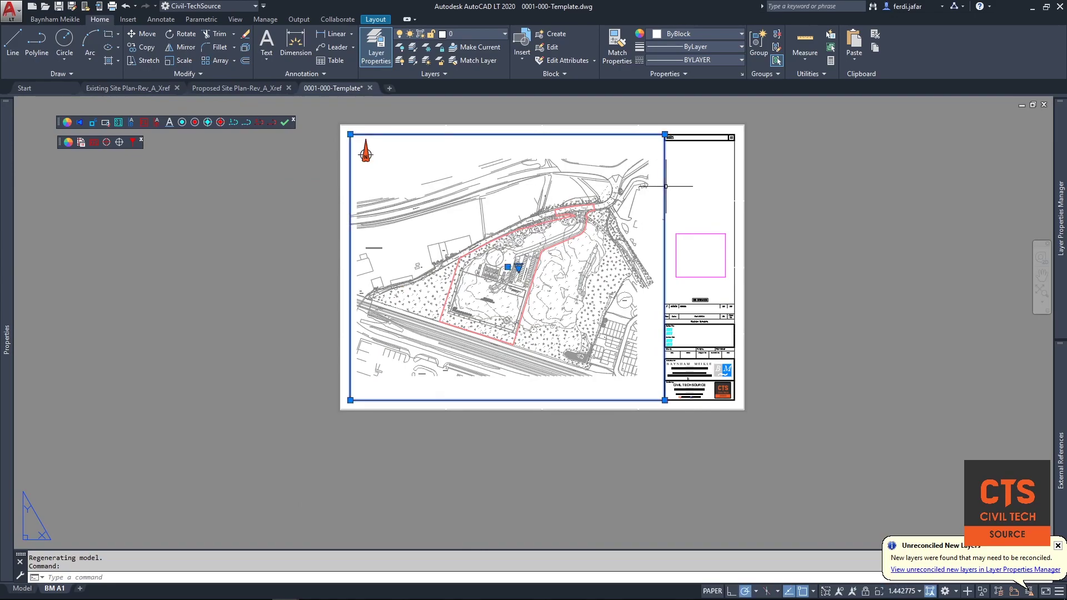
left_click(907, 592)
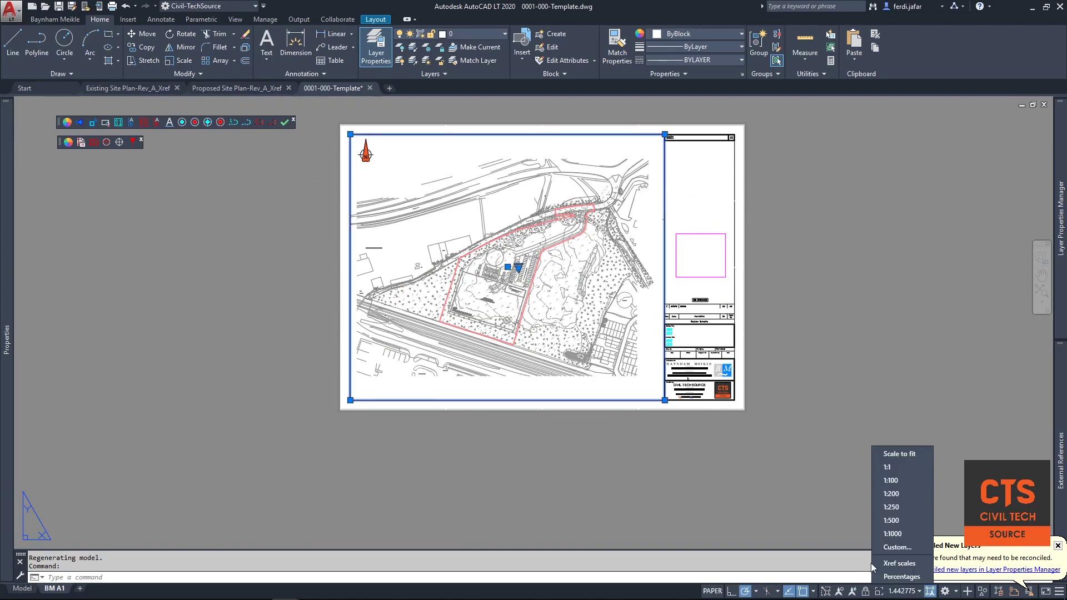
left_click(912, 520)
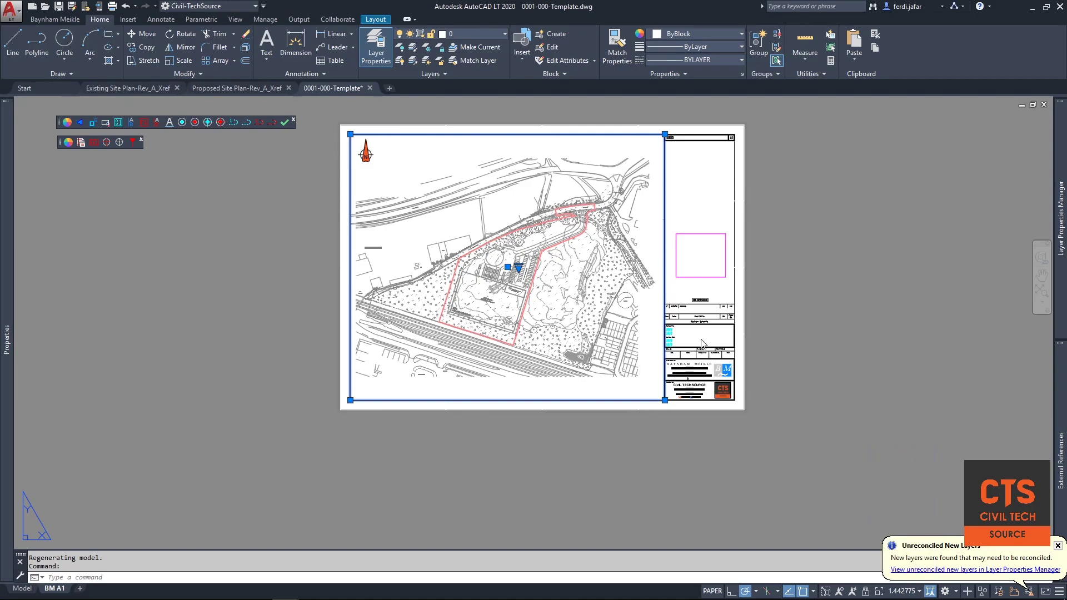
middle_click_drag(439, 201, 439, 205)
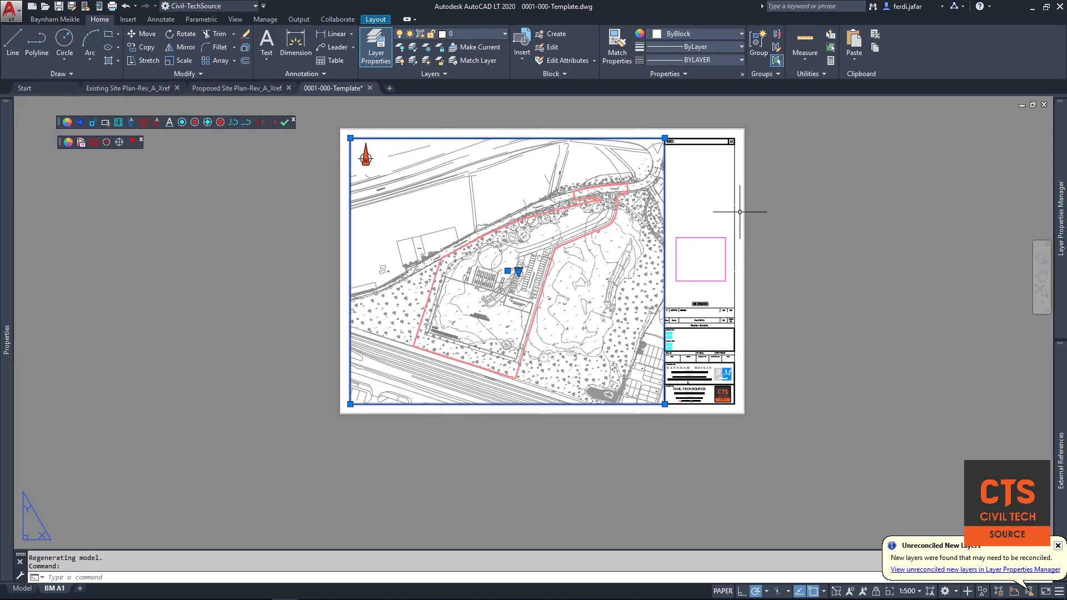
key("Escape")
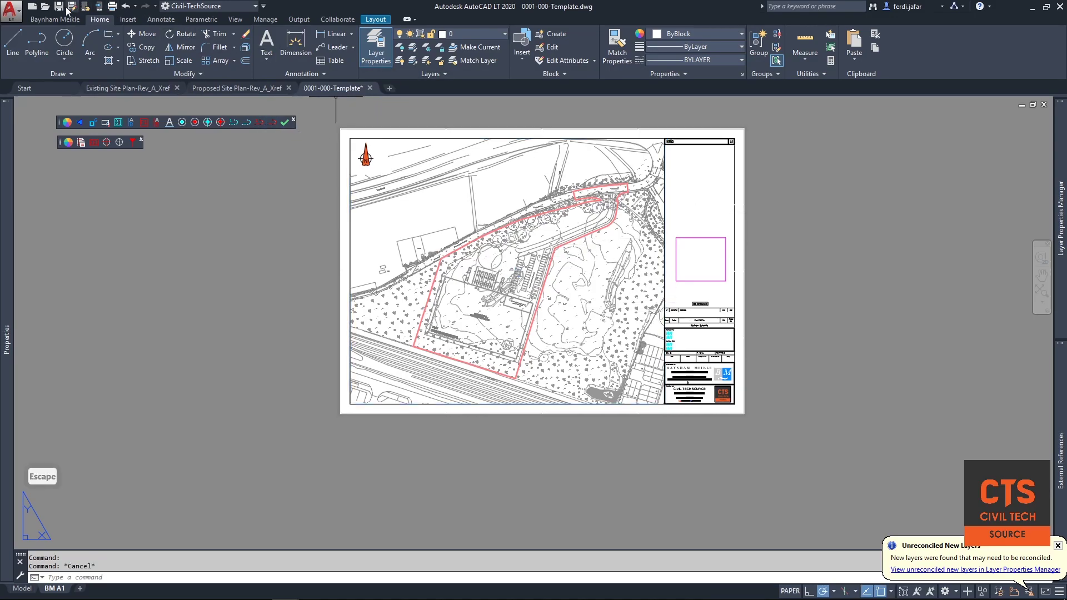
middle_click_drag(577, 238, 571, 281)
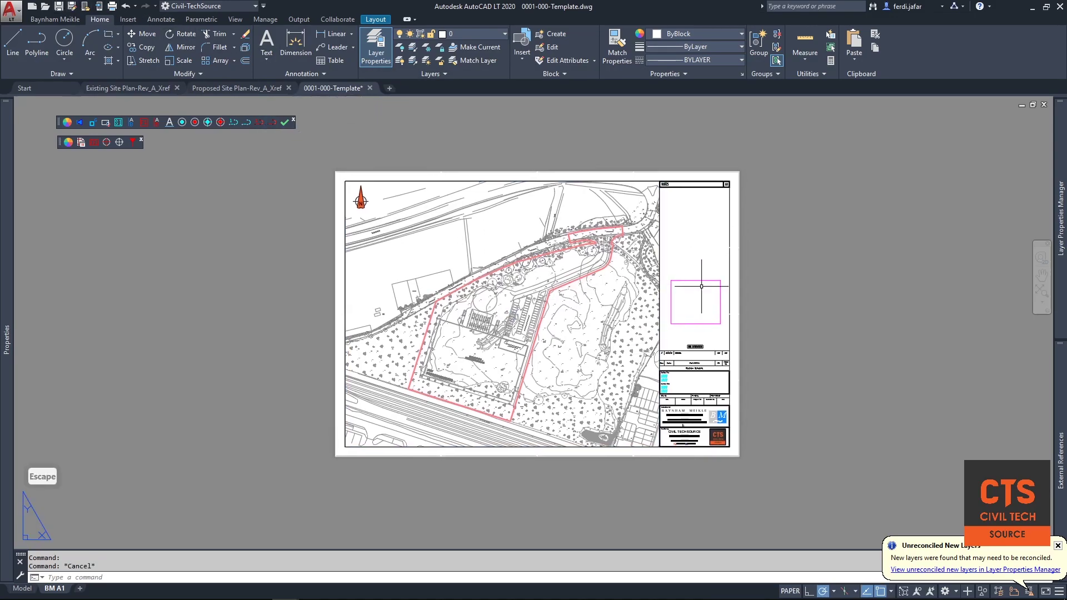
scroll(704, 302, "up", 4)
scroll(681, 253, "down", 2)
middle_click_drag(644, 269, 743, 292)
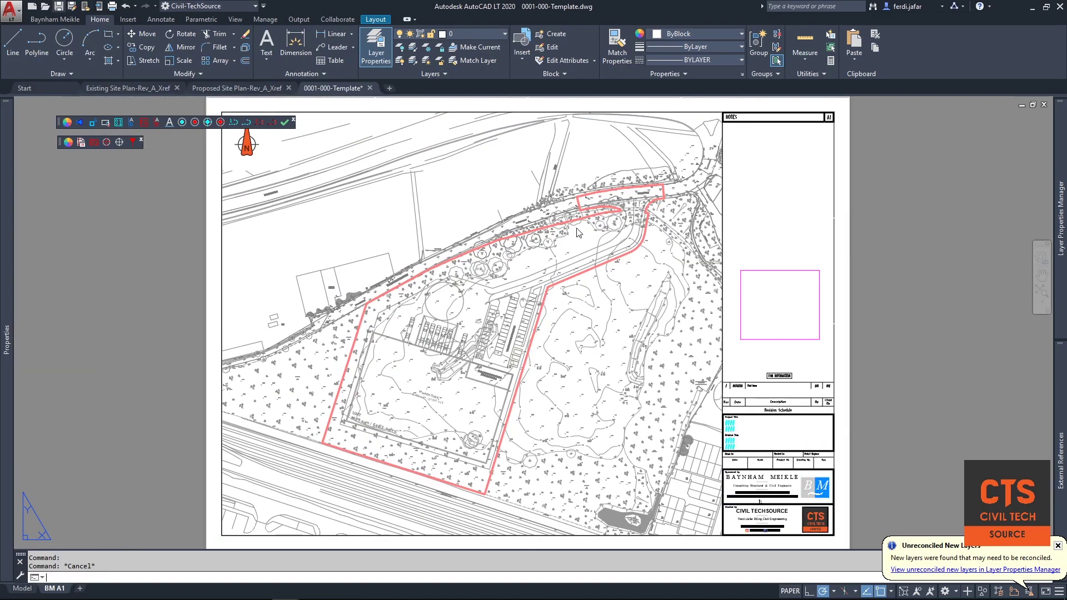
scroll(630, 319, "down", 1)
key("ctrl+s")
Move the First Issue revision row down onto the header row of the revision schedule
scroll(681, 323, "up", 3)
scroll(681, 322, "down", 1)
scroll(681, 323, "up", 4)
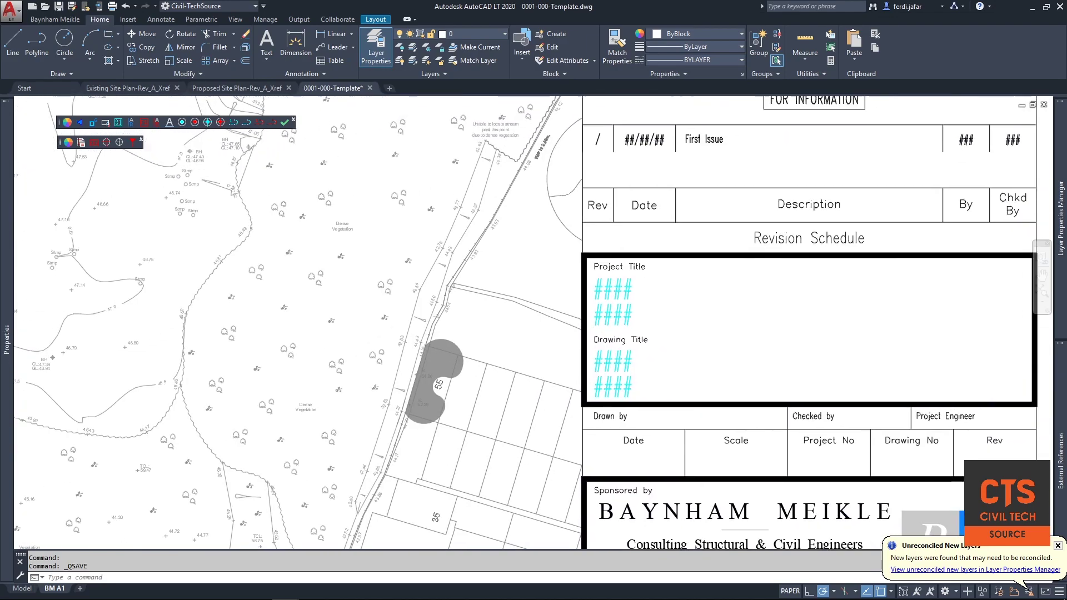
scroll(556, 280, "down", 2)
left_click(606, 196)
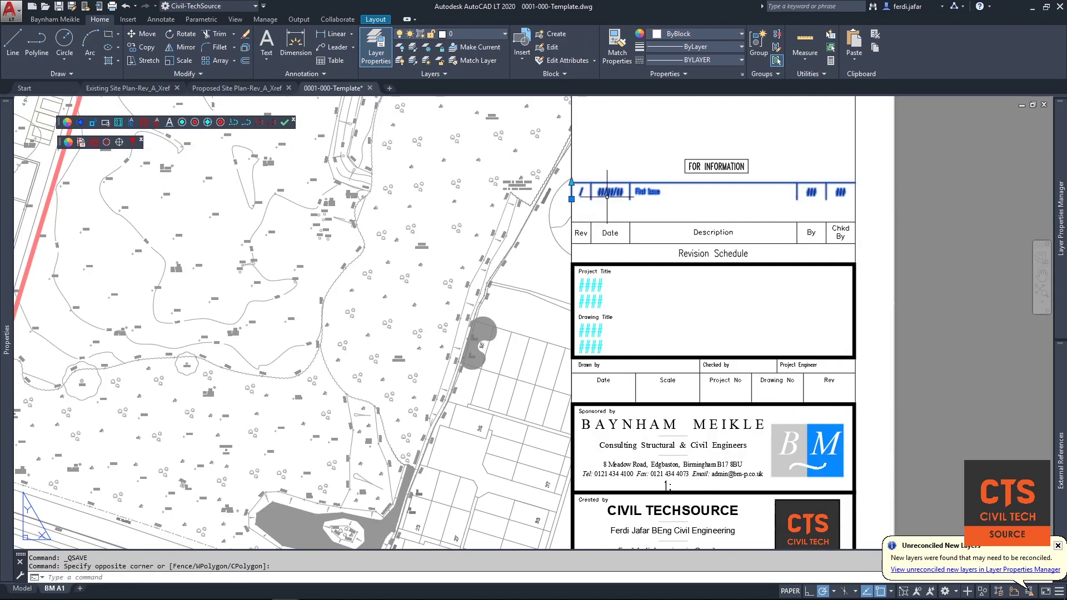
type("move")
key("Return")
left_click(570, 200)
left_click(570, 223)
Replace the placeholder project title in the title block with "Tutorial for Civil TechSource"
middle_click_drag(599, 285, 628, 214)
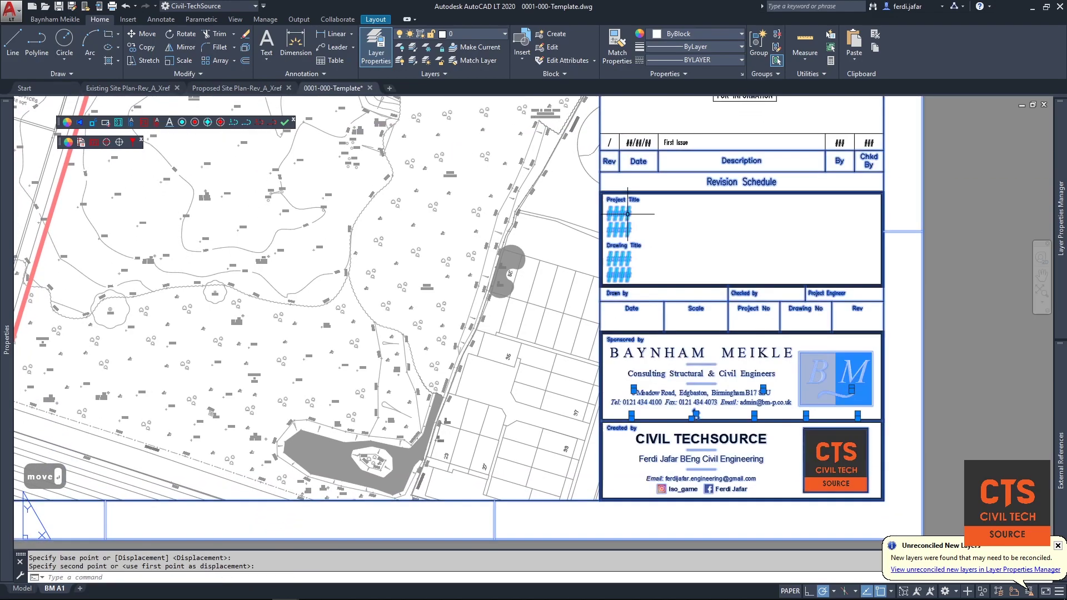
double_click(622, 214)
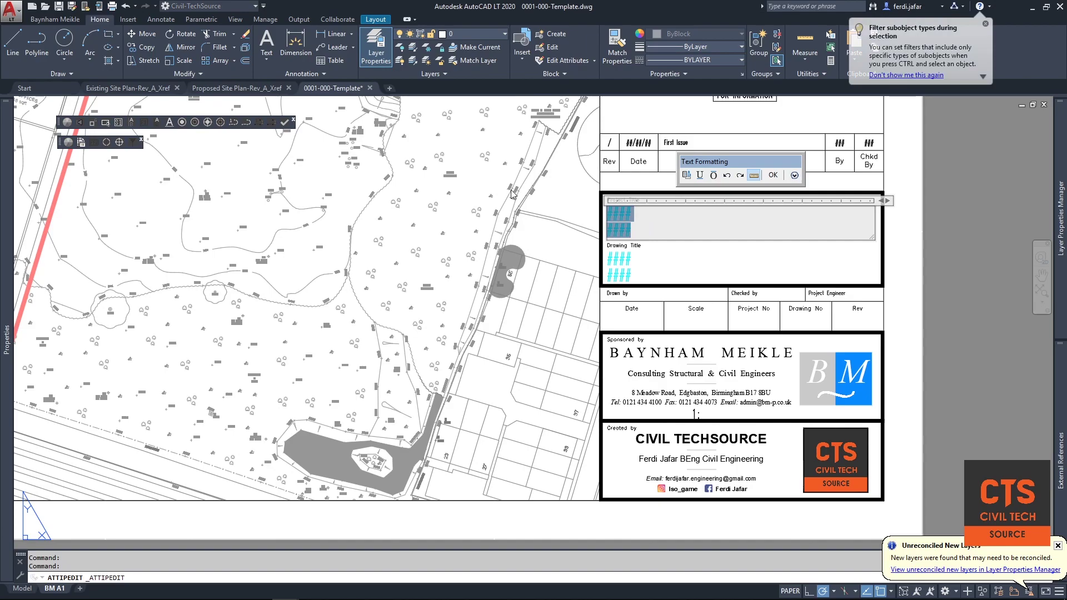
type("Tutori")
key("BackSpace")
type("orial for Civil Trec")
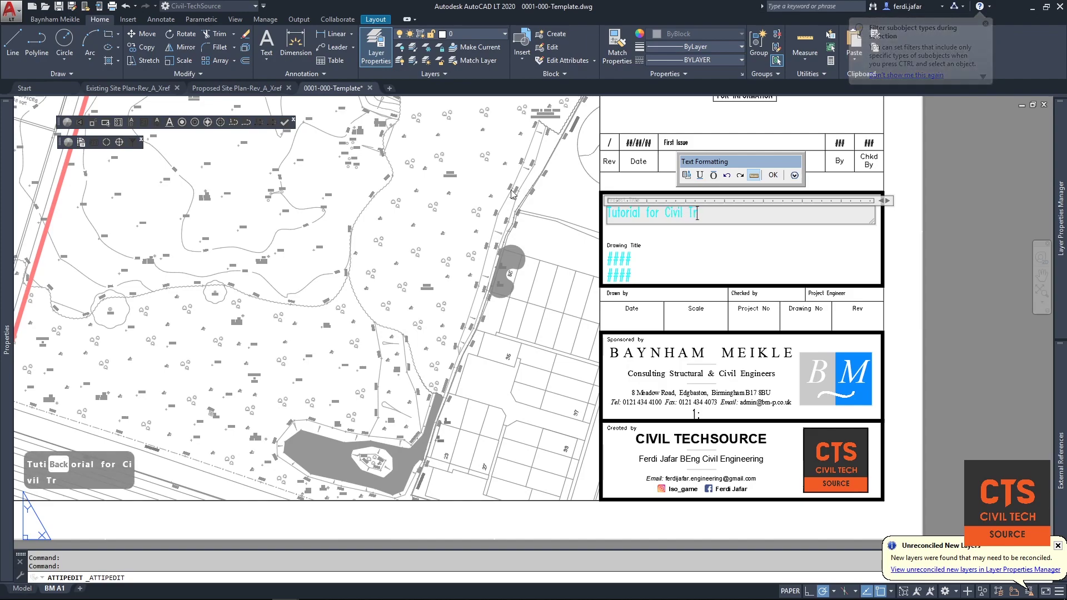
key("BackSpace")
key("BackSpace")
key("BackSpace")
type("echs")
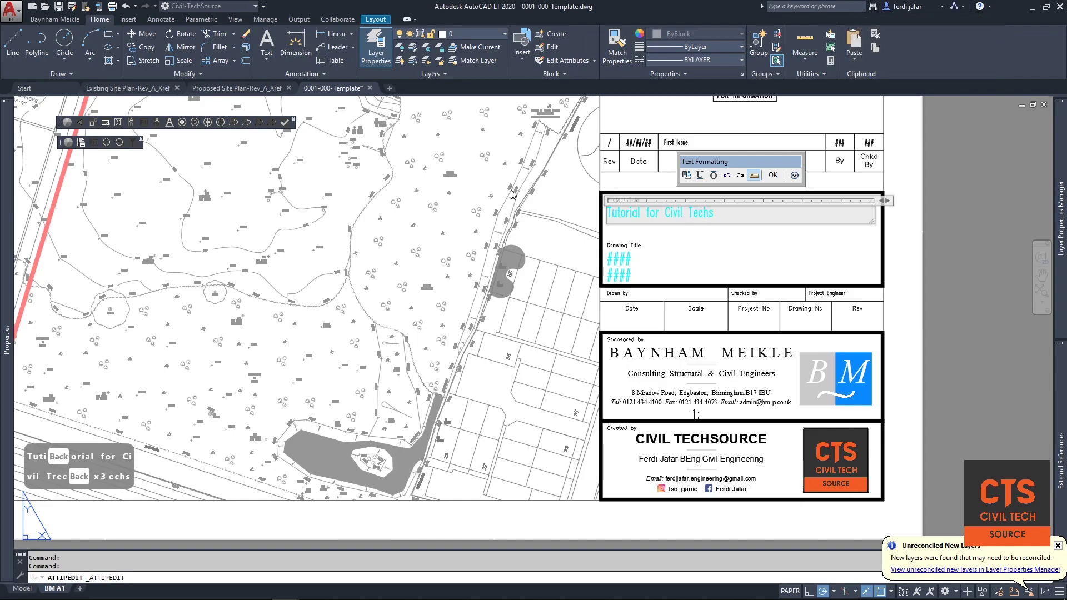
key("BackSpace")
type("Source")
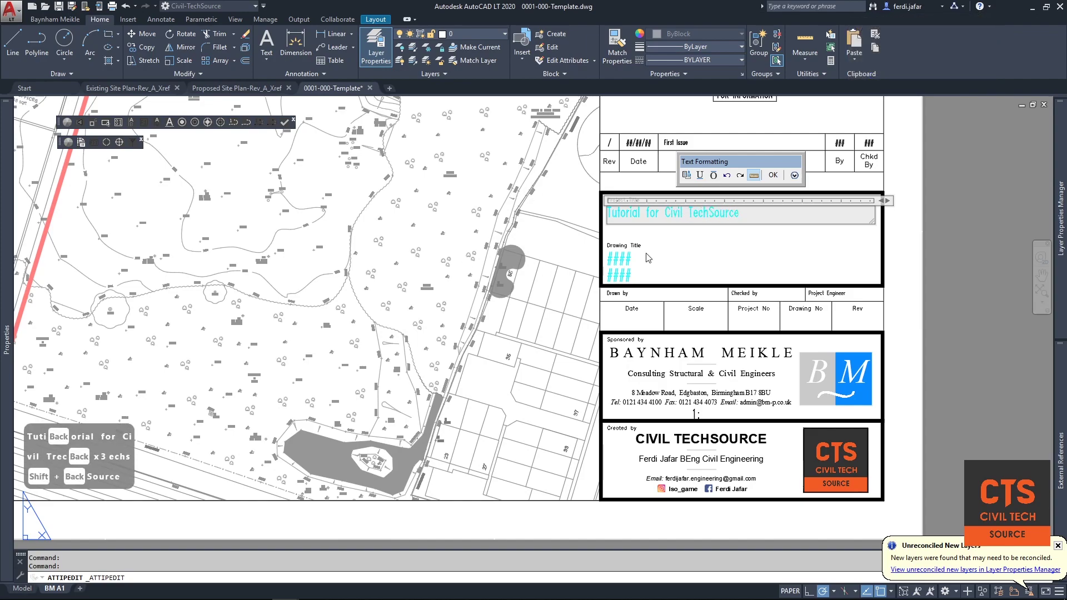
left_click(649, 258)
double_click(626, 261)
left_click_drag(645, 270, 559, 244)
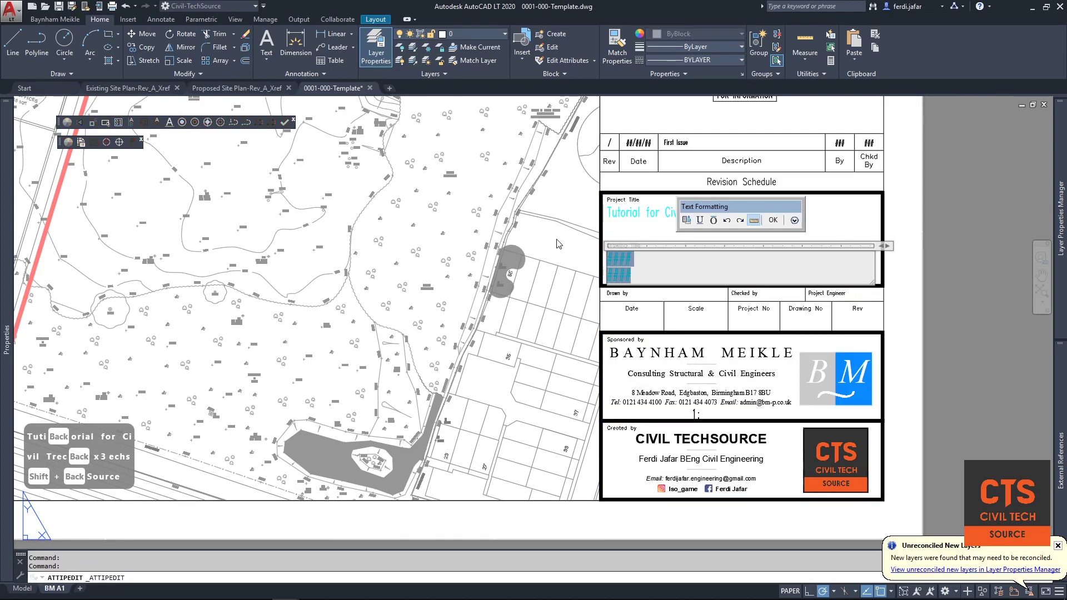
left_click(644, 238)
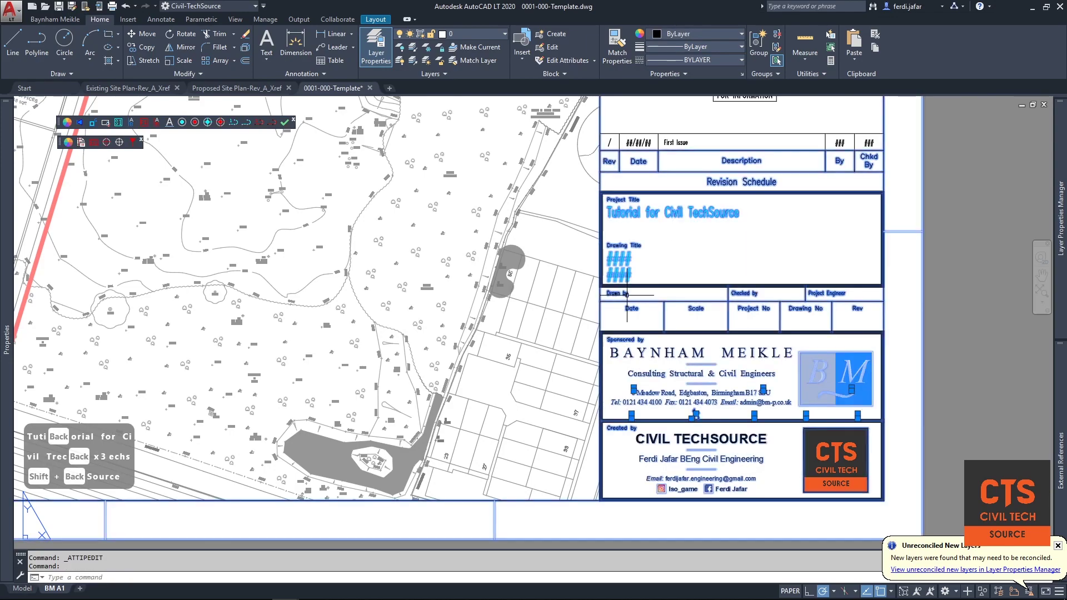
Fill in the title block attributes with revision "/", drawing number 000 and project number 0001
double_click(628, 298)
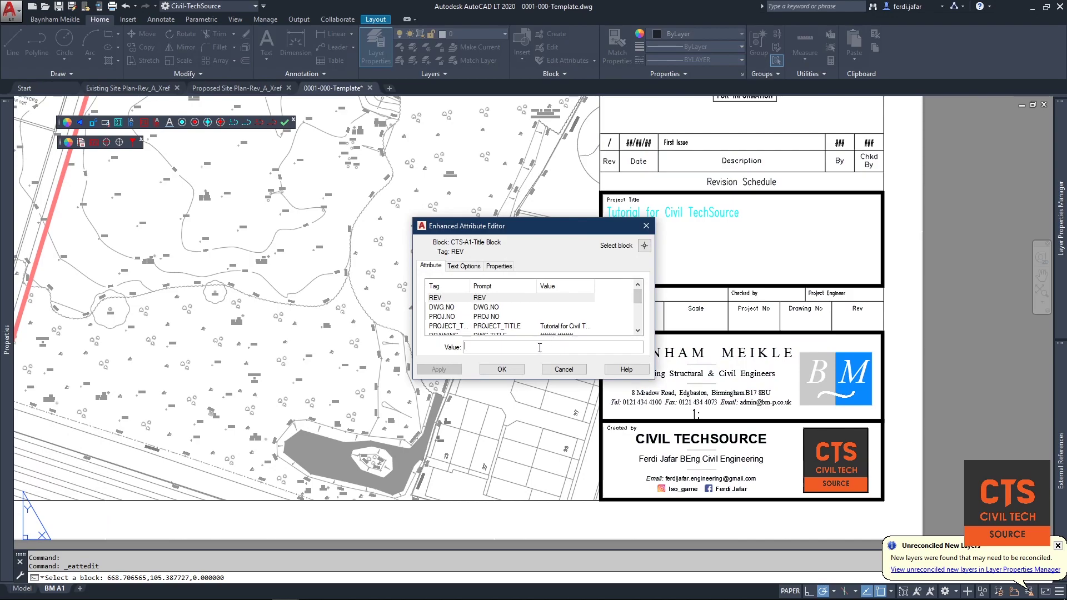
key("Return")
type("000")
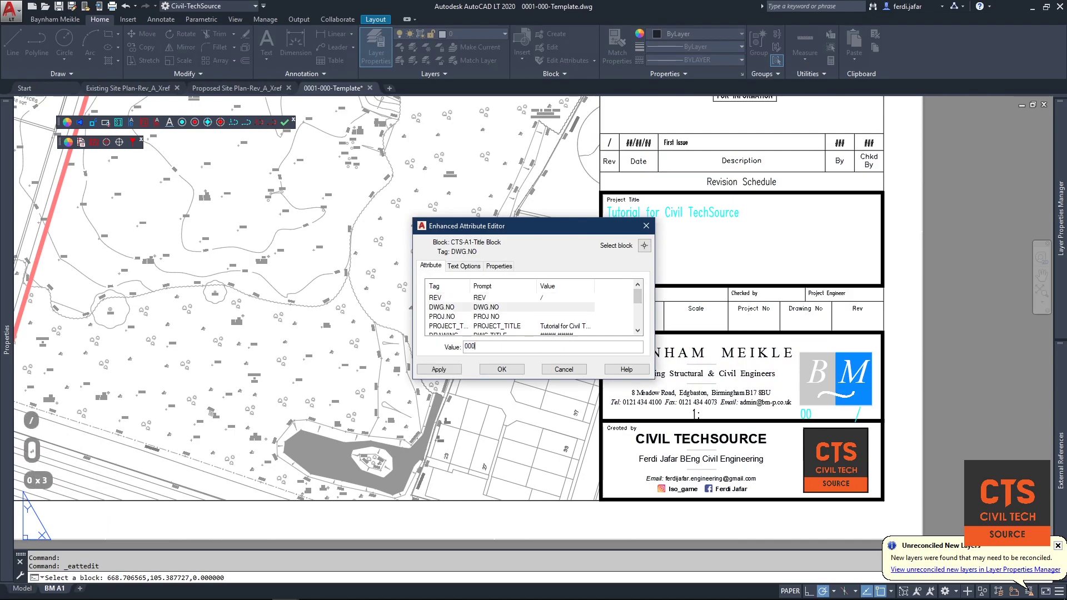
key("Return")
type("0001")
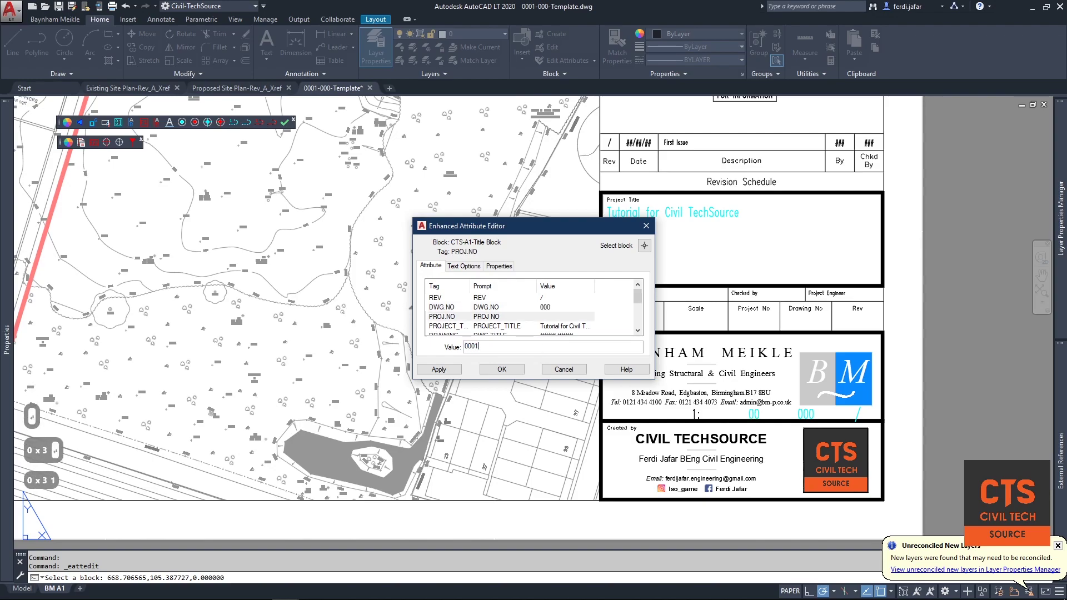
key("Return")
Enter the drafter's full name as the drawn-by attribute and a dash for both the checker and the project engineer
scroll(526, 292, "down", 1)
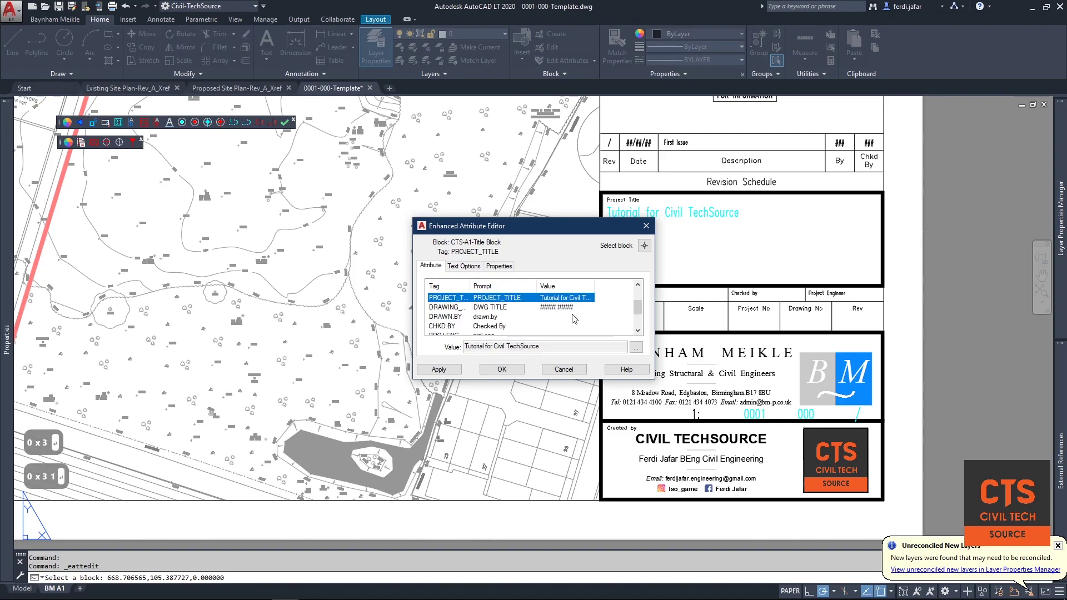
left_click(562, 316)
type("Ferd")
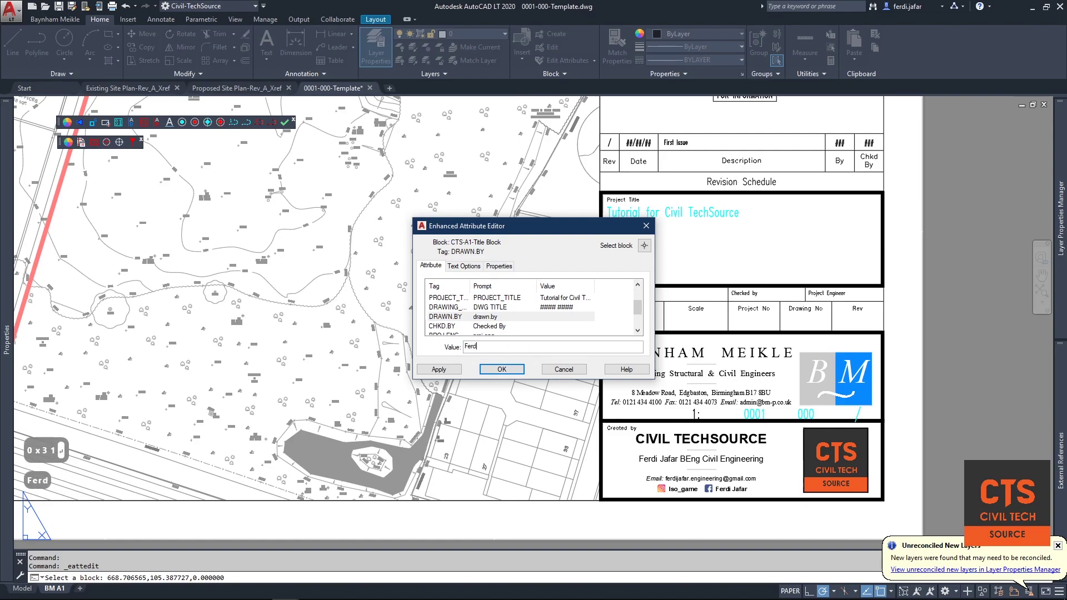
type("i Jafar")
key("Return")
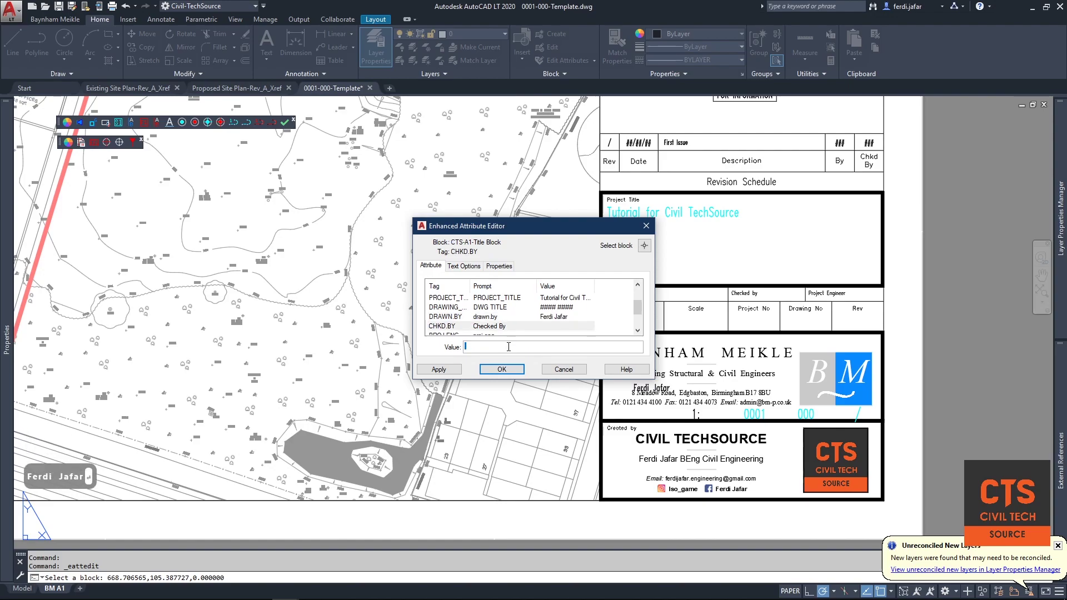
type("-")
key("Return")
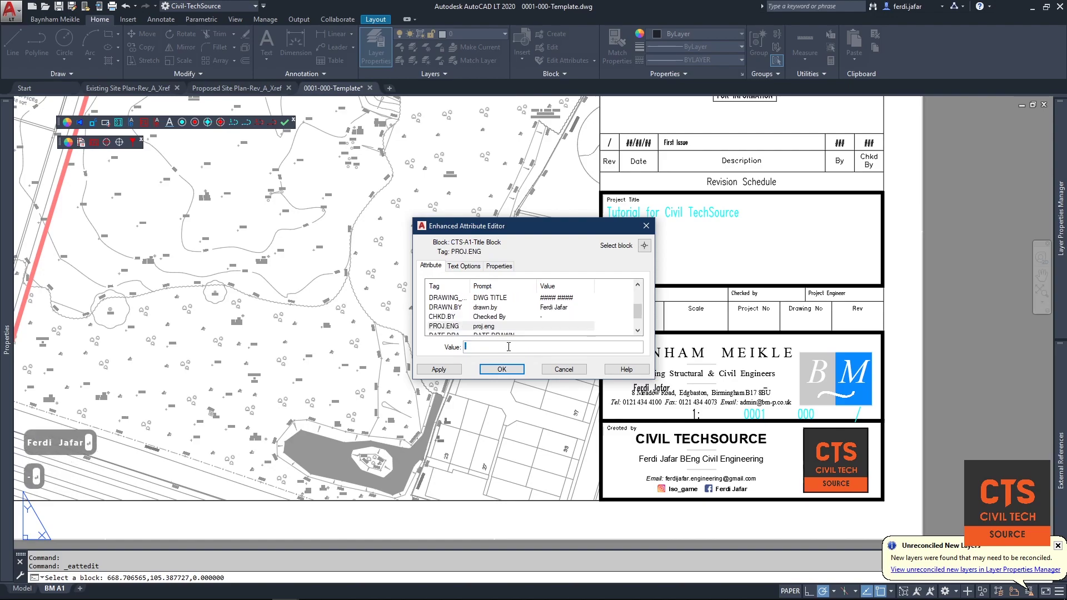
type("-")
key("Return")
Set the title block's drawn date to JAN 2020 and its scale to 1:500, and apply the attribute changes
type("JAN")
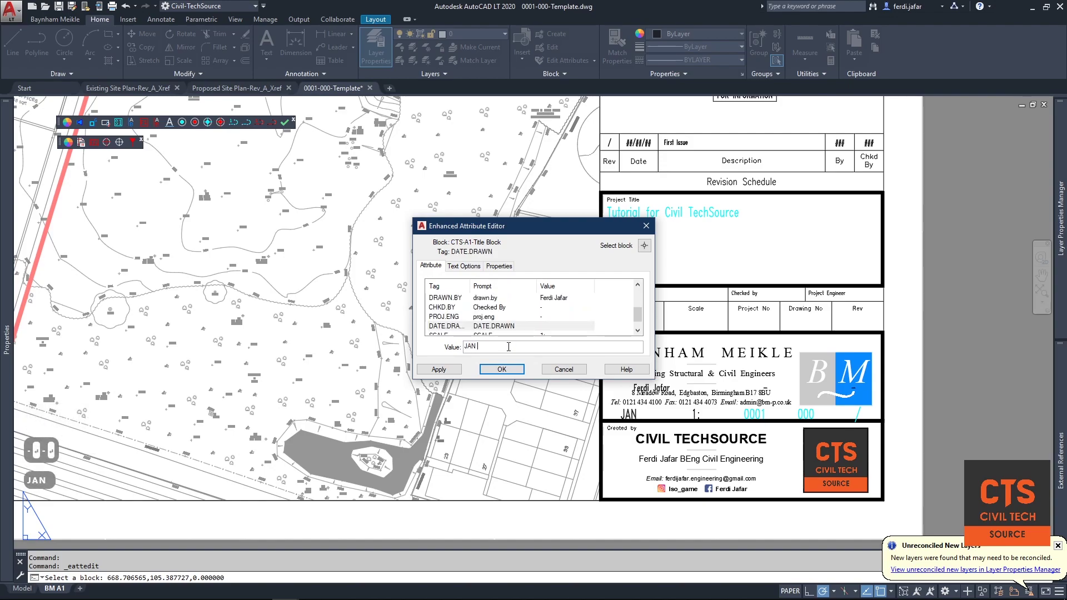
type(" 2020")
key("Return")
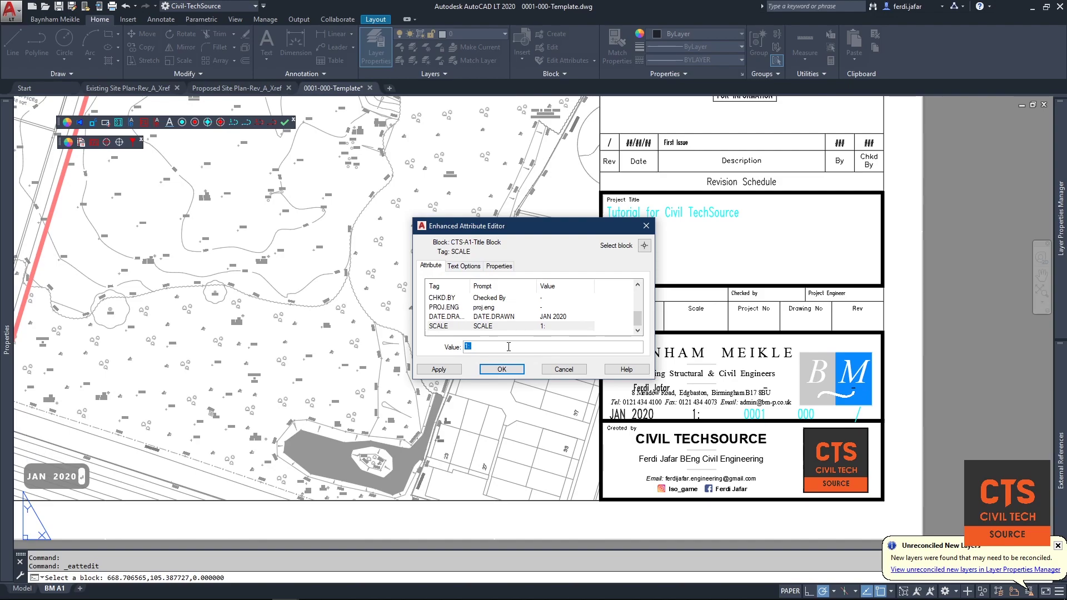
type("1")
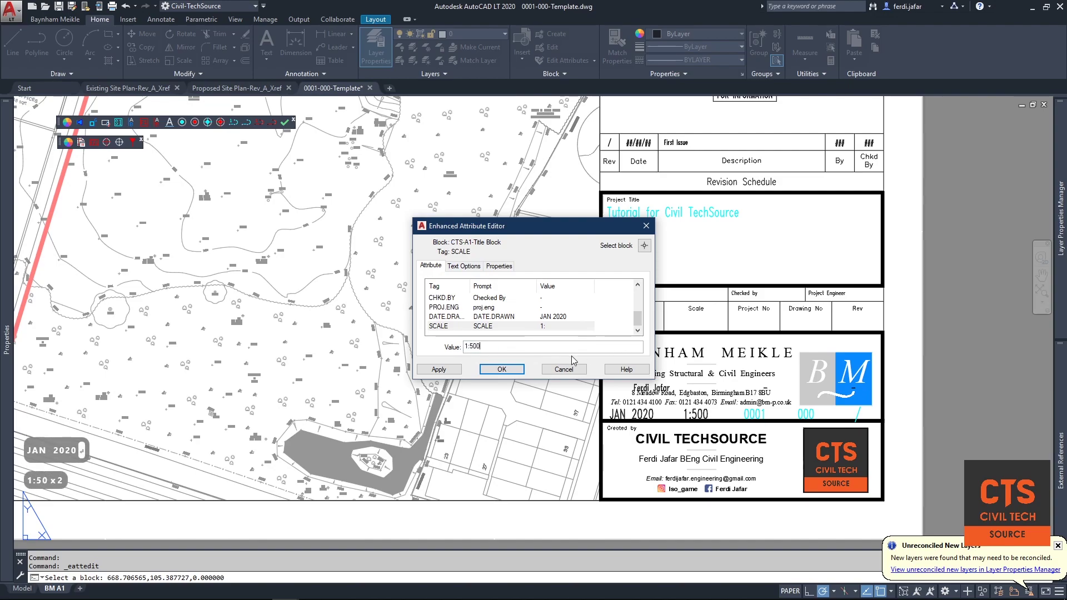
left_click(502, 369)
scroll(555, 350, "down", 4)
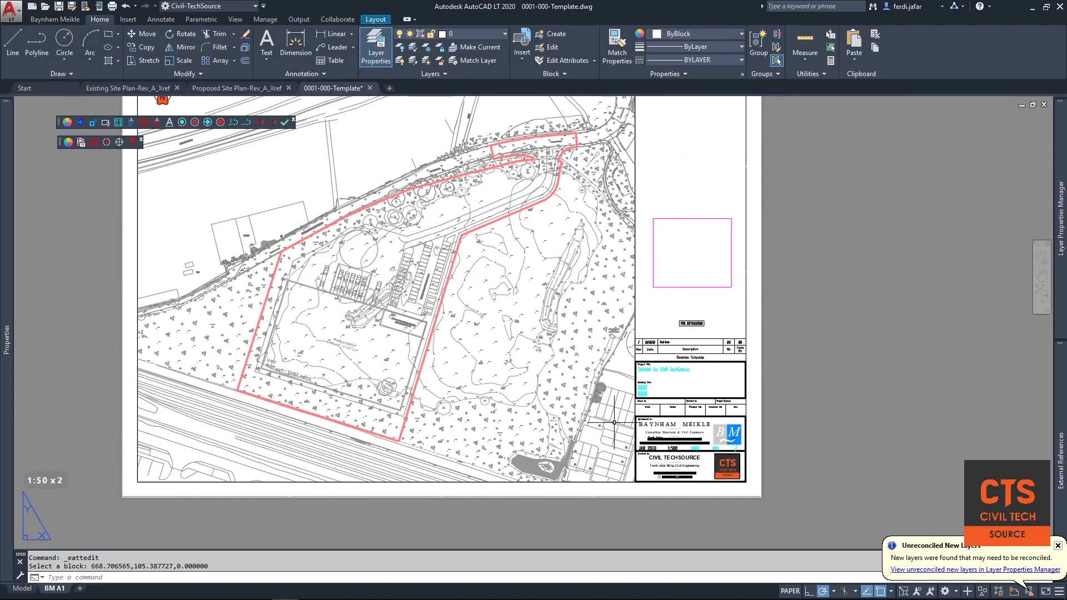
middle_click_drag(328, 178, 455, 329)
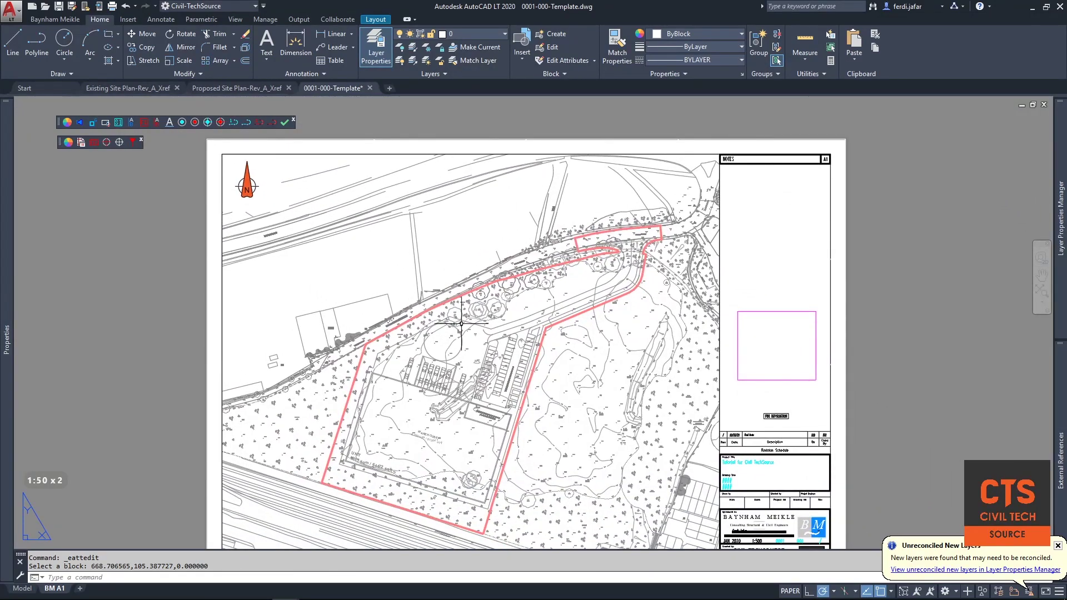
middle_click_drag(372, 375, 341, 304)
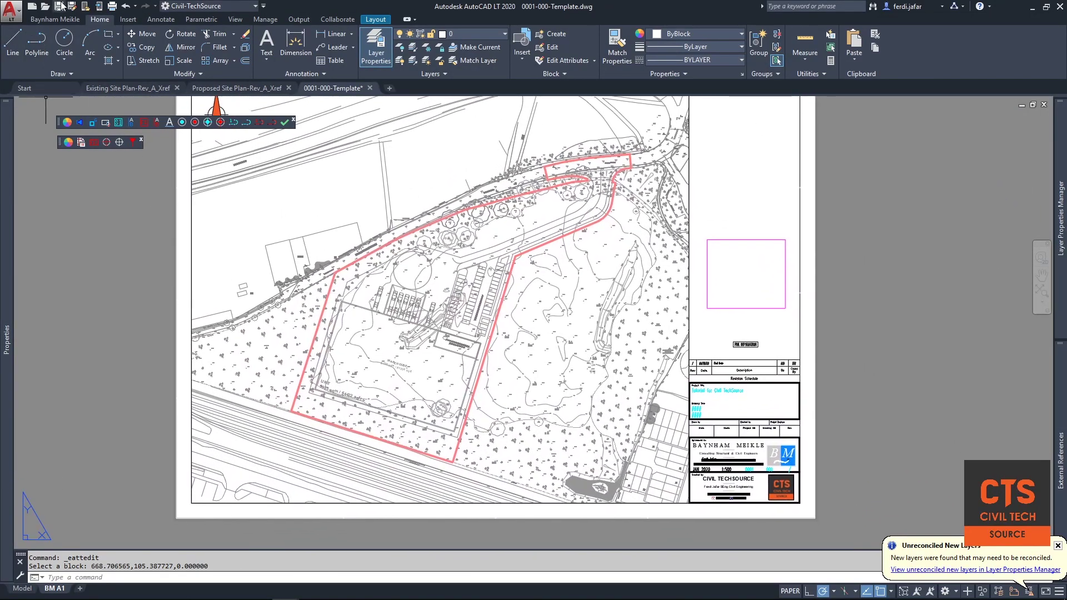